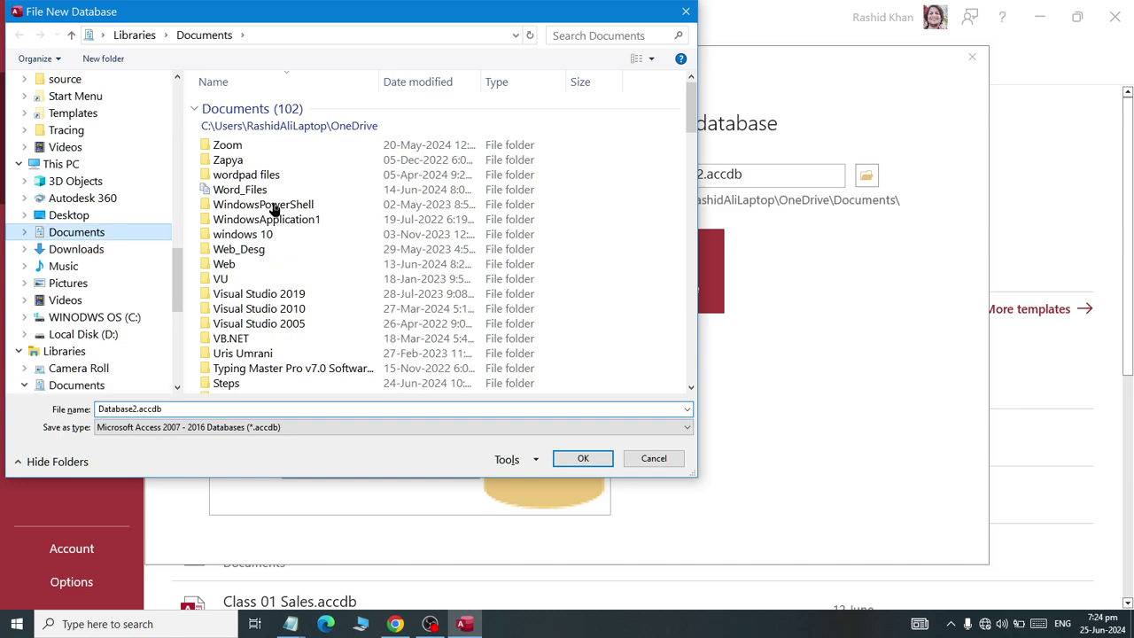
# - Browse to Documents > Ms Access > royal as the save location
pyautogui.scroll(-5, 319, 186)
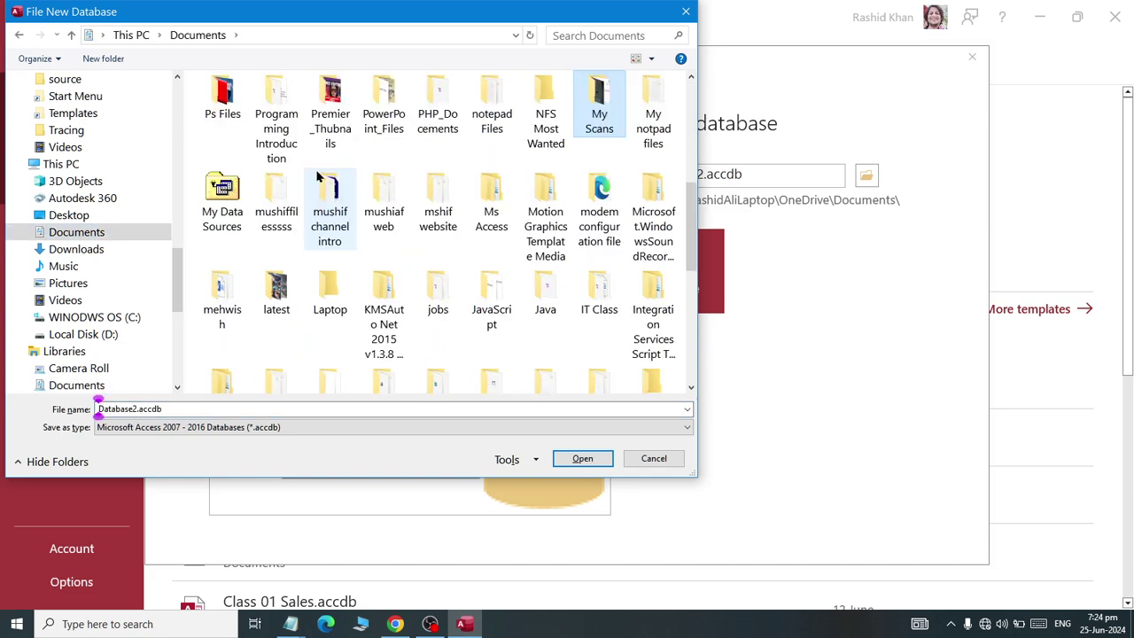
pyautogui.scroll(5, 319, 178)
pyautogui.scroll(-15, 319, 178)
pyautogui.write('TechTools.NET')
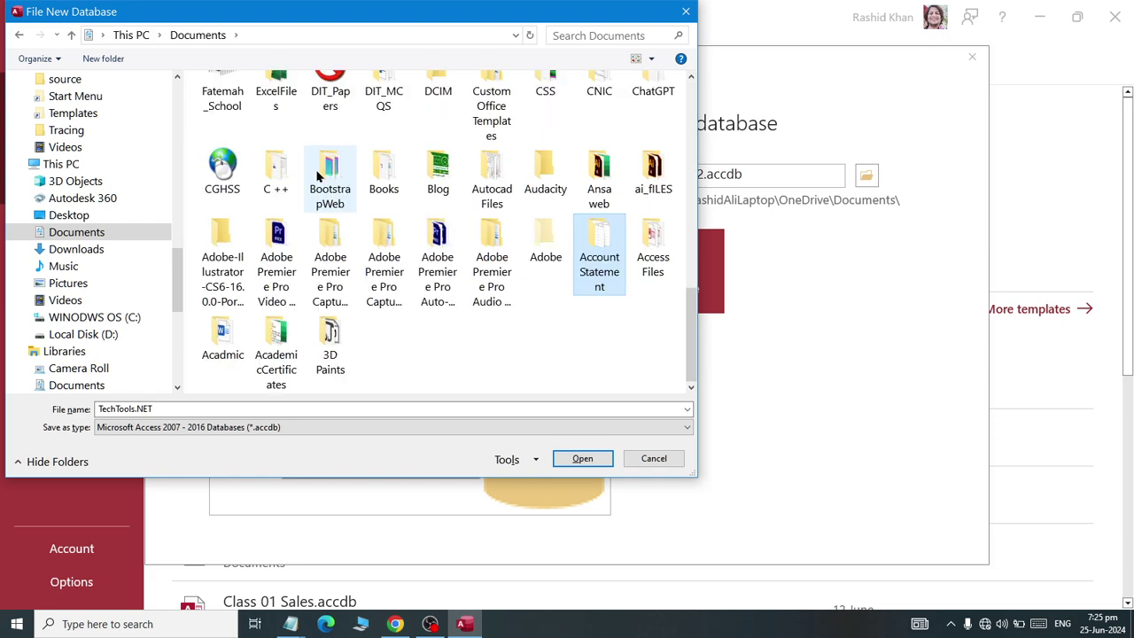
pyautogui.press('Right')
pyautogui.press('Return')
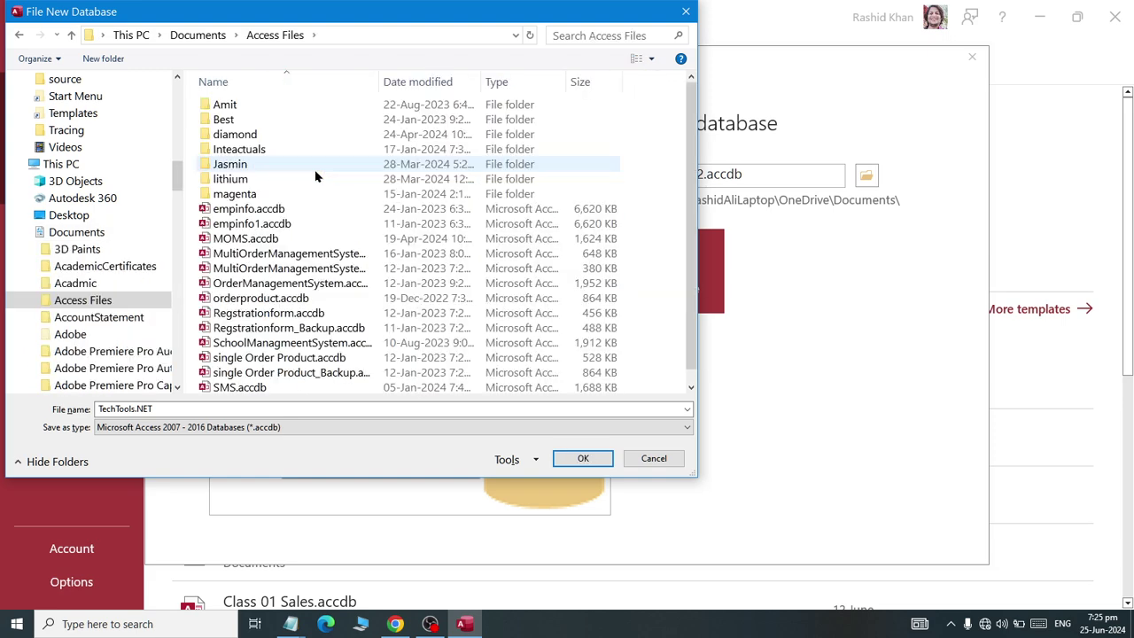
pyautogui.press('BackSpace')
pyautogui.press('m')
pyautogui.press('s')
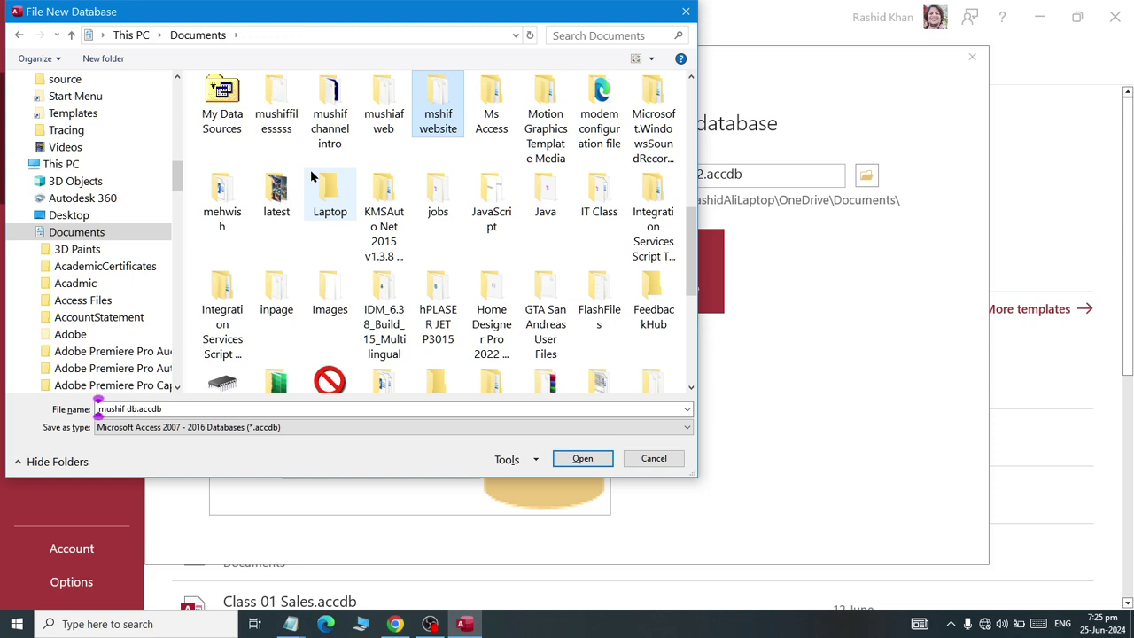
pyautogui.press('Right')
pyautogui.press('Return')
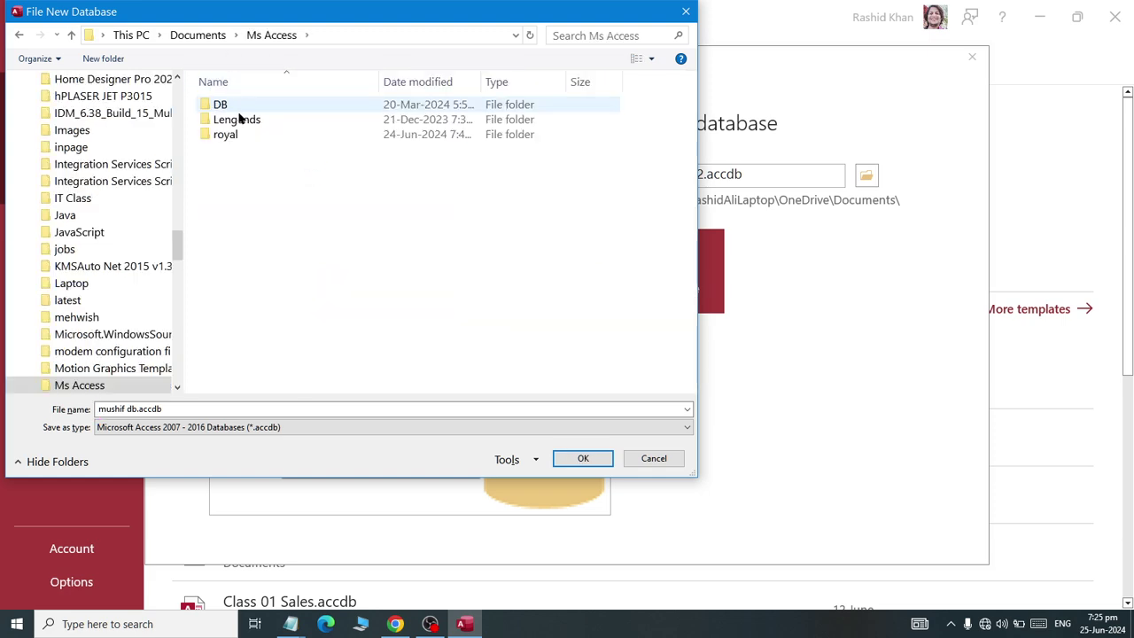
pyautogui.click(226, 135)
pyautogui.doubleClick(232, 135)
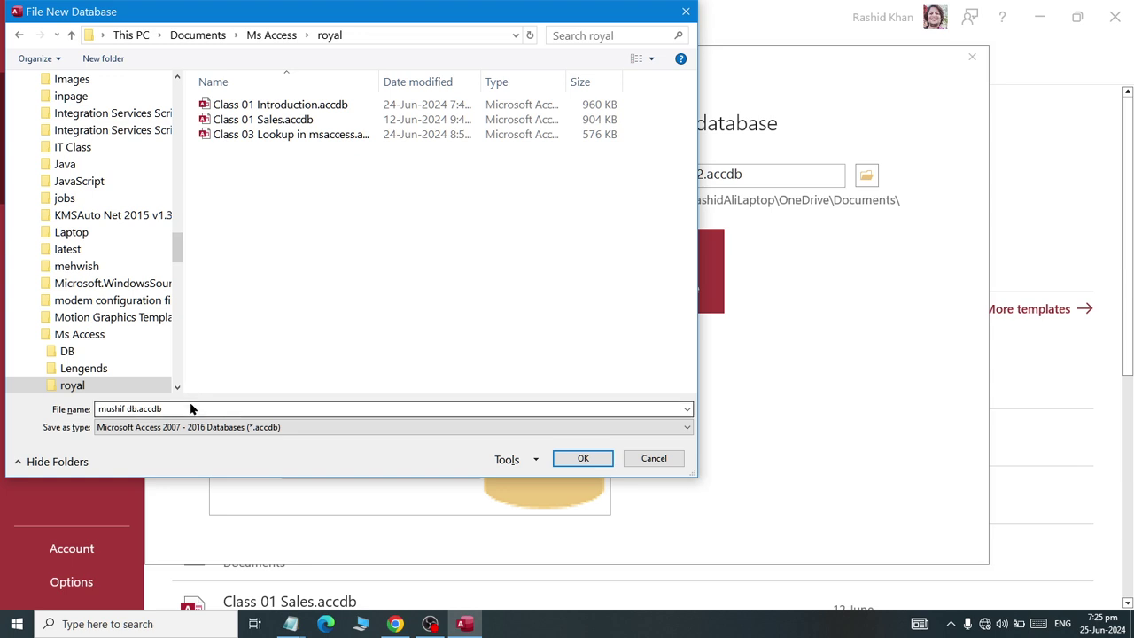
# - Name the database 'Class 04 user accounts example' and confirm
pyautogui.click(190, 408)
pyautogui.write('Class 04')
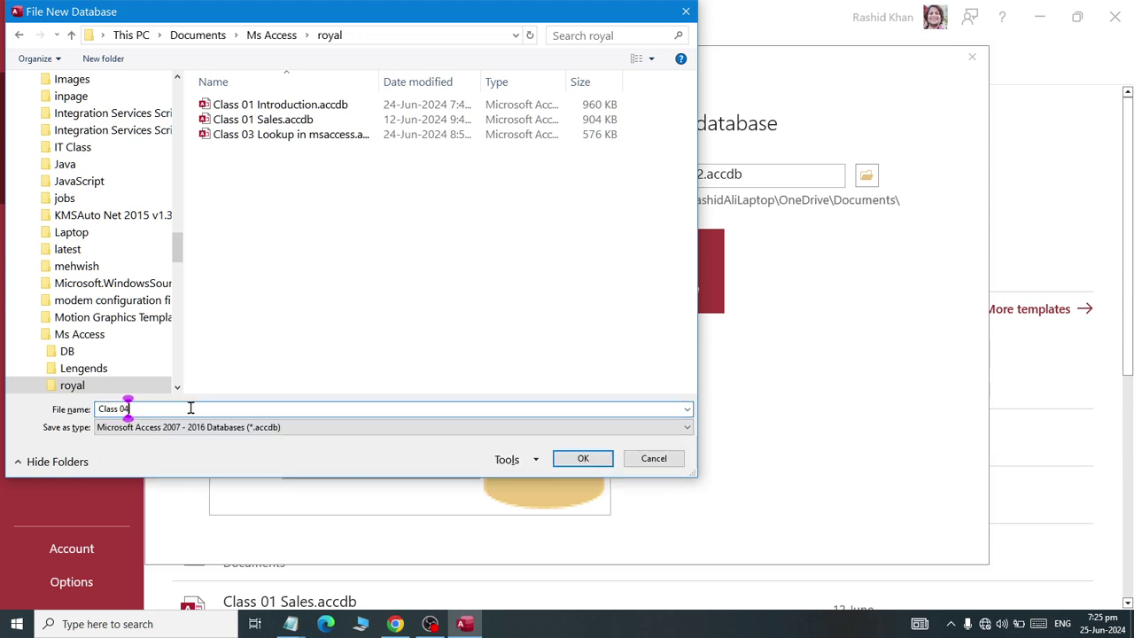
pyautogui.press('BackSpace')
pyautogui.write('3')
pyautogui.press('BackSpace')
pyautogui.write('4 user acce')
pyautogui.write('unts')
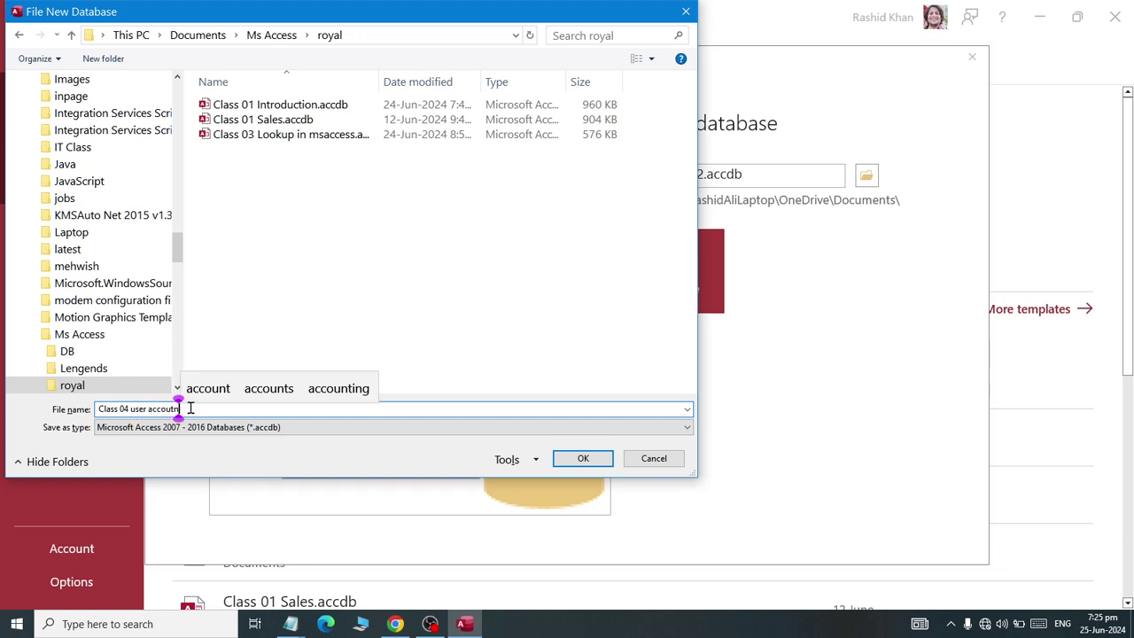
pyautogui.write(' example')
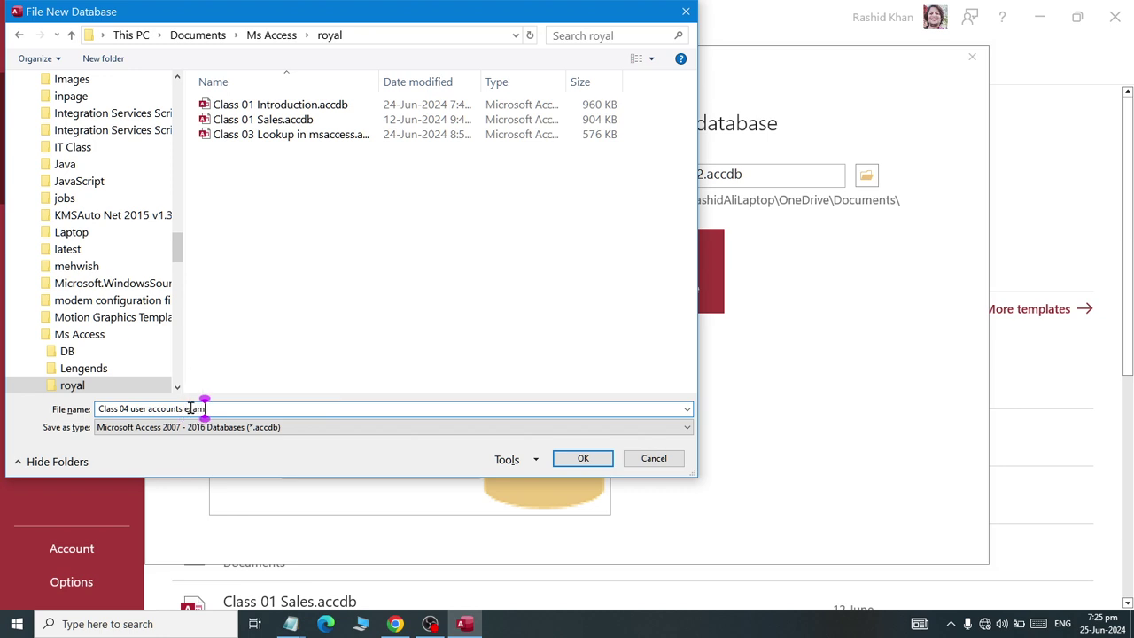
pyautogui.press('Return')
# - Create the blank database, then check the microphone levels in Windows Sound settings
pyautogui.click(660, 306)
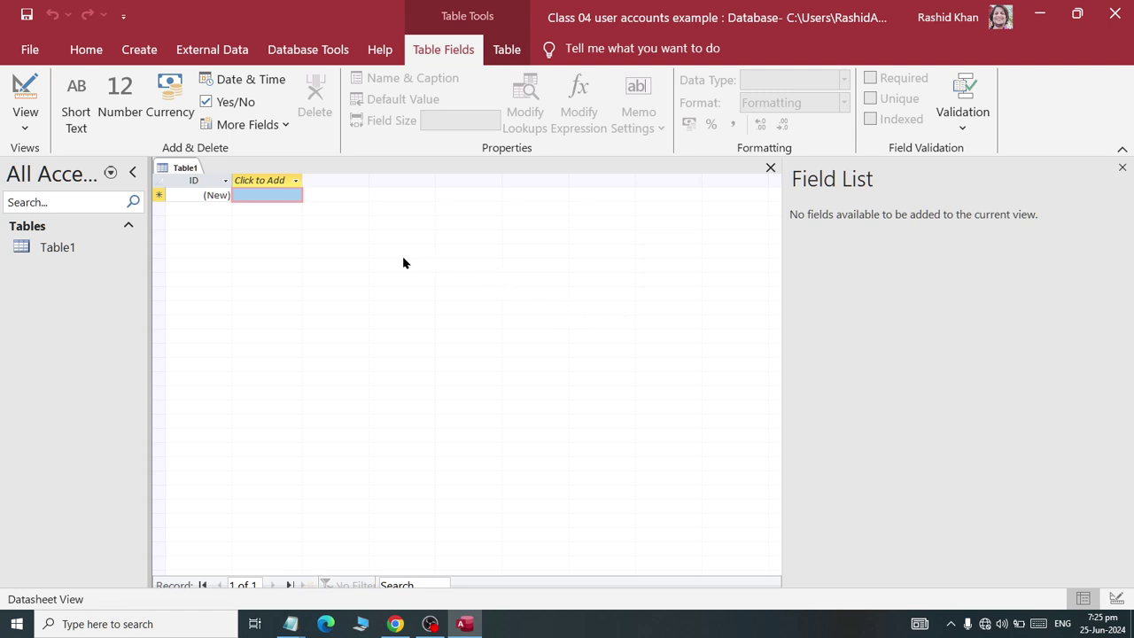
pyautogui.rightClick(1002, 623)
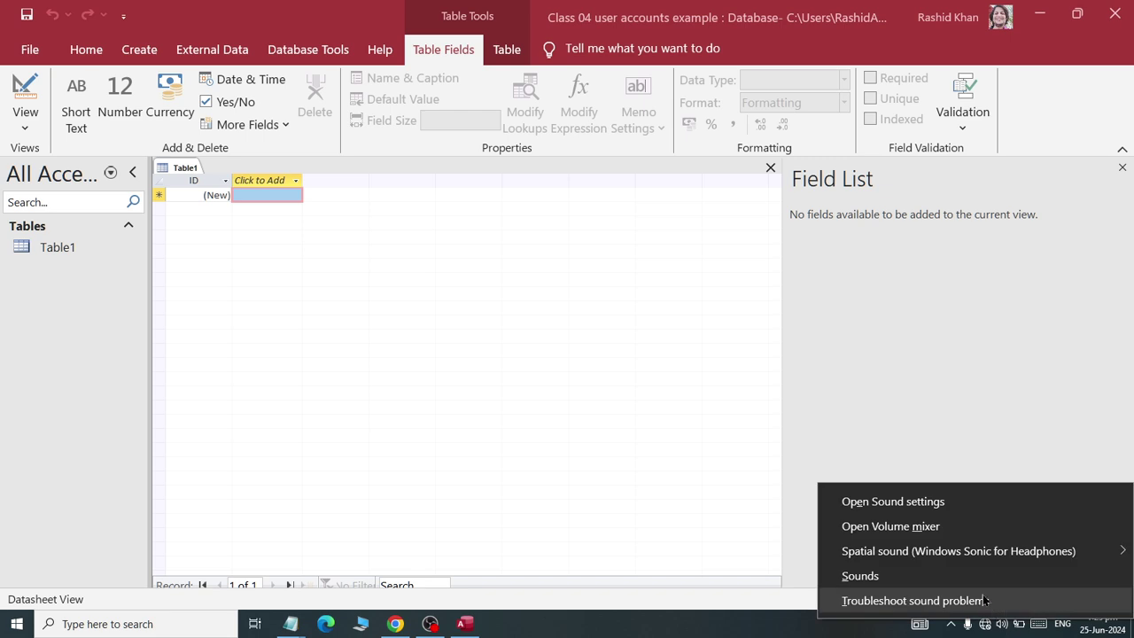
pyautogui.click(837, 574)
pyautogui.click(199, 170)
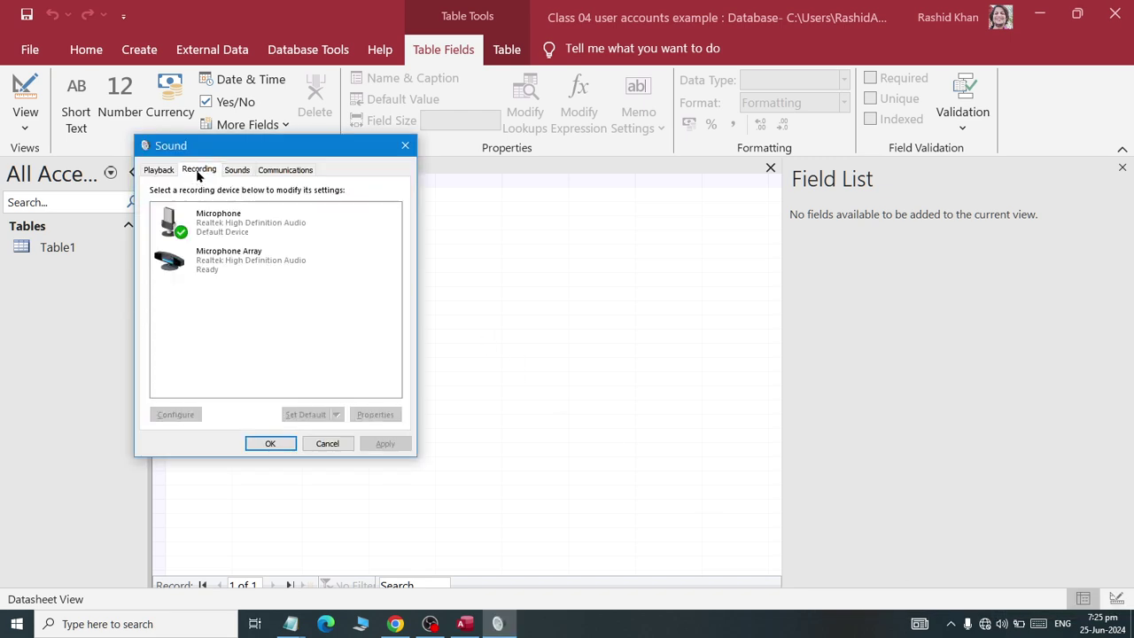
pyautogui.doubleClick(212, 224)
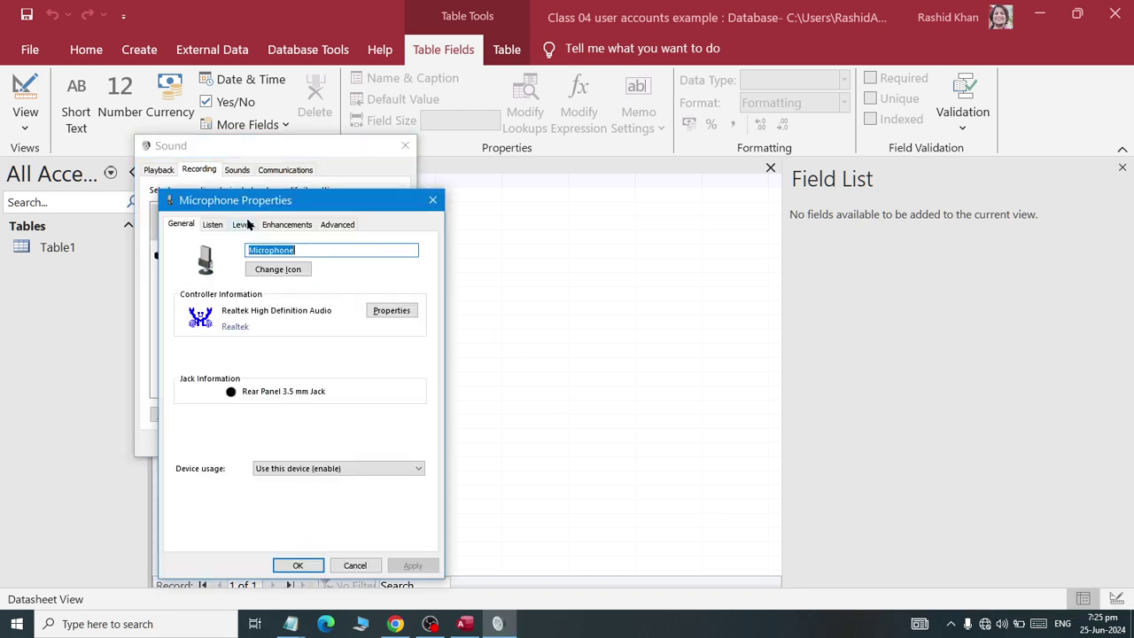
pyautogui.click(244, 224)
pyautogui.click(298, 565)
# - Close the sound settings and discard the default Table1 without saving
pyautogui.click(271, 445)
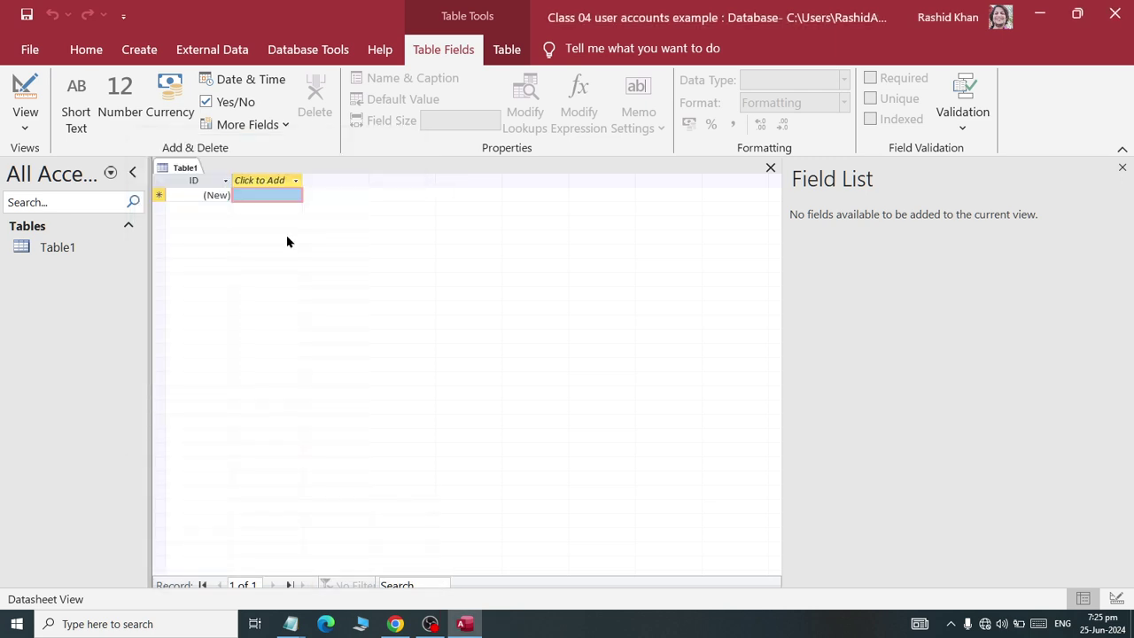
pyautogui.rightClick(185, 167)
pyautogui.click(202, 196)
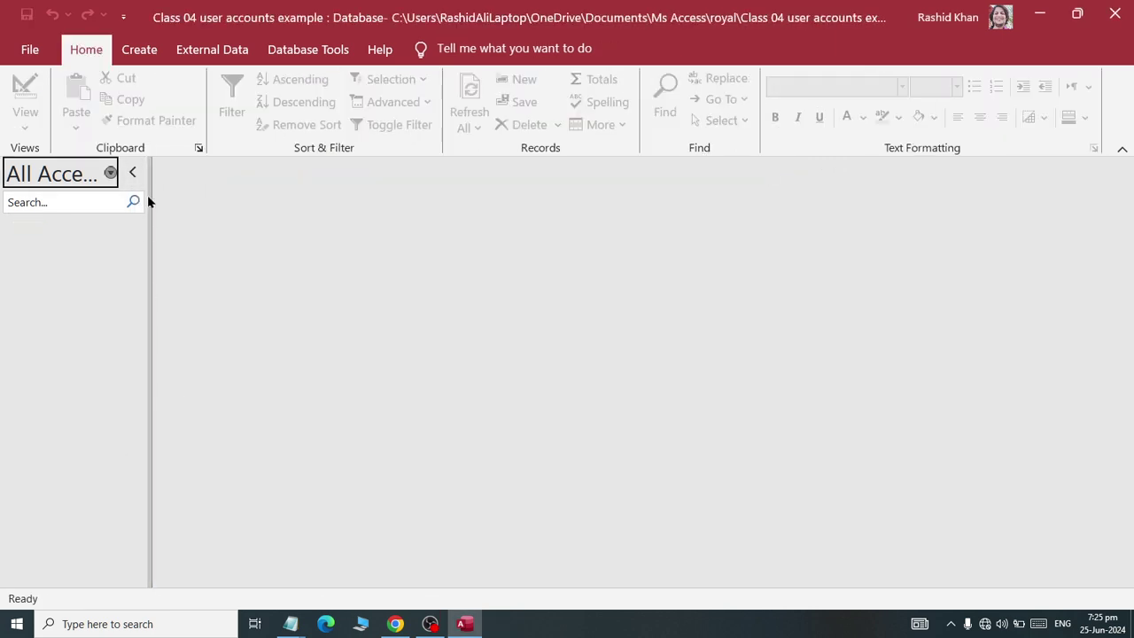
# - Widen the navigation pane and create a new blank table
pyautogui.moveTo(150, 197); pyautogui.dragTo(210, 210)
pyautogui.click(193, 172)
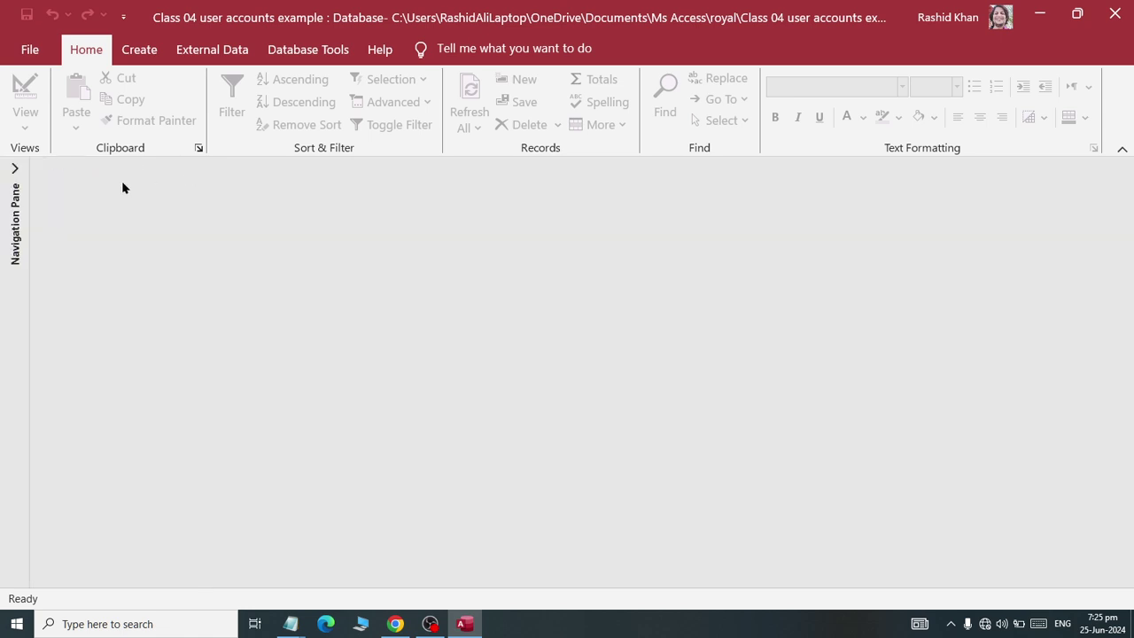
pyautogui.click(11, 169)
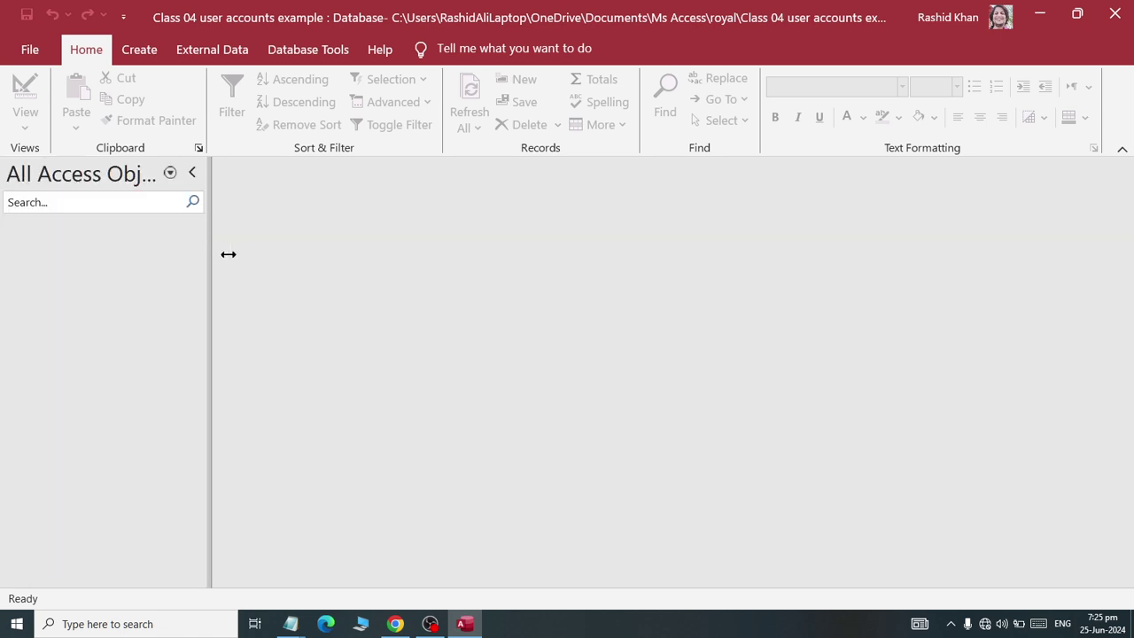
pyautogui.moveTo(228, 255); pyautogui.dragTo(259, 255)
pyautogui.click(142, 49)
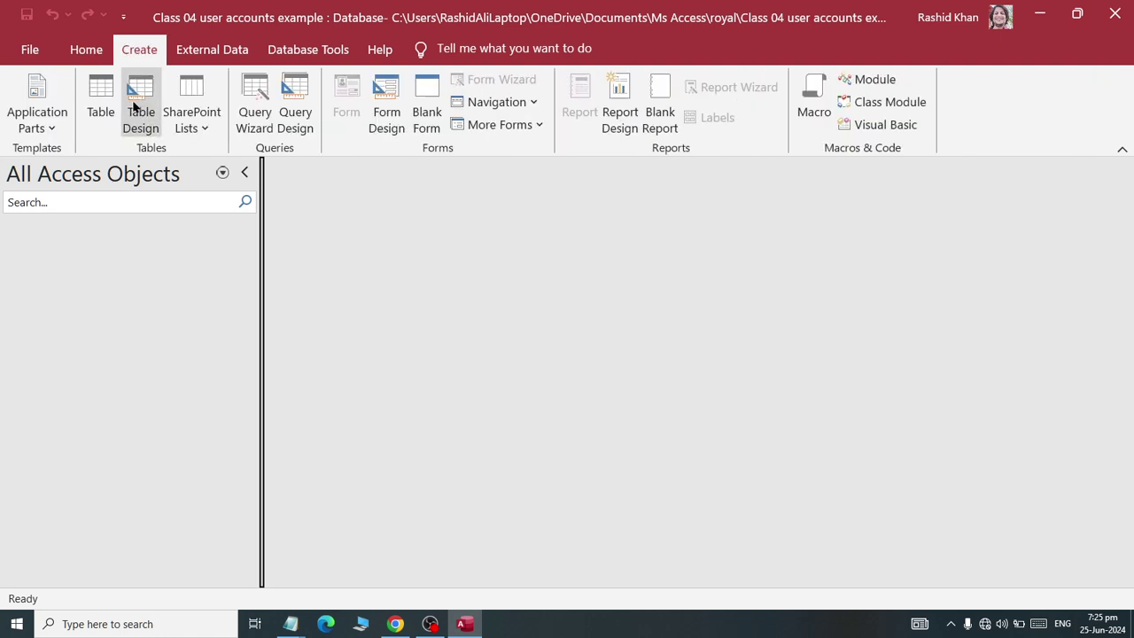
pyautogui.click(102, 117)
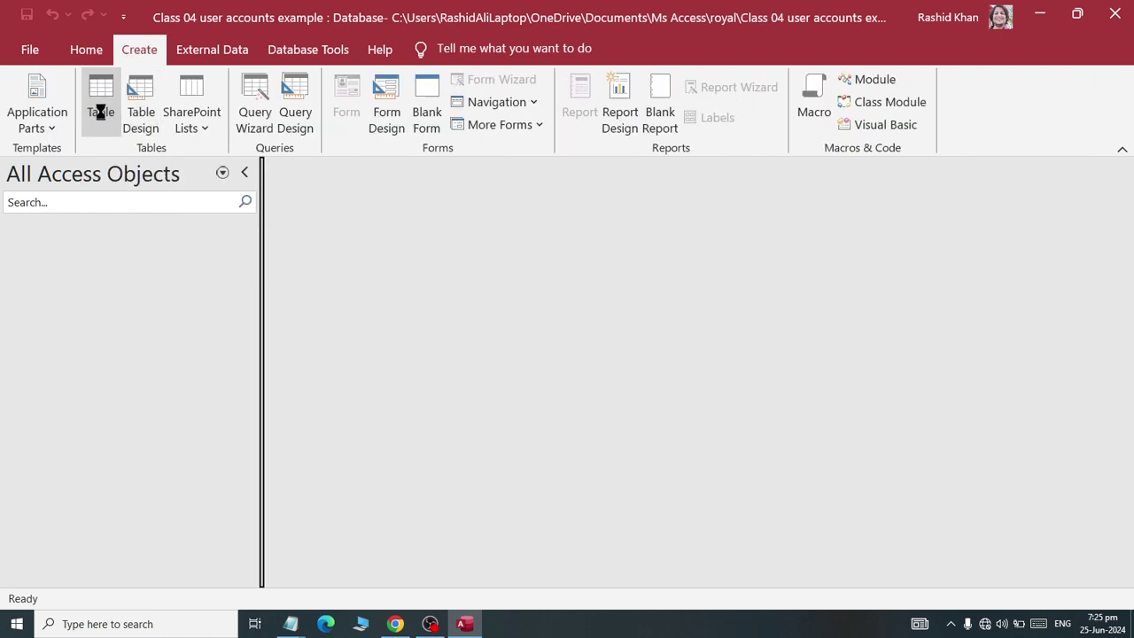
# - Save the new table under the name userRole
pyautogui.click(26, 16)
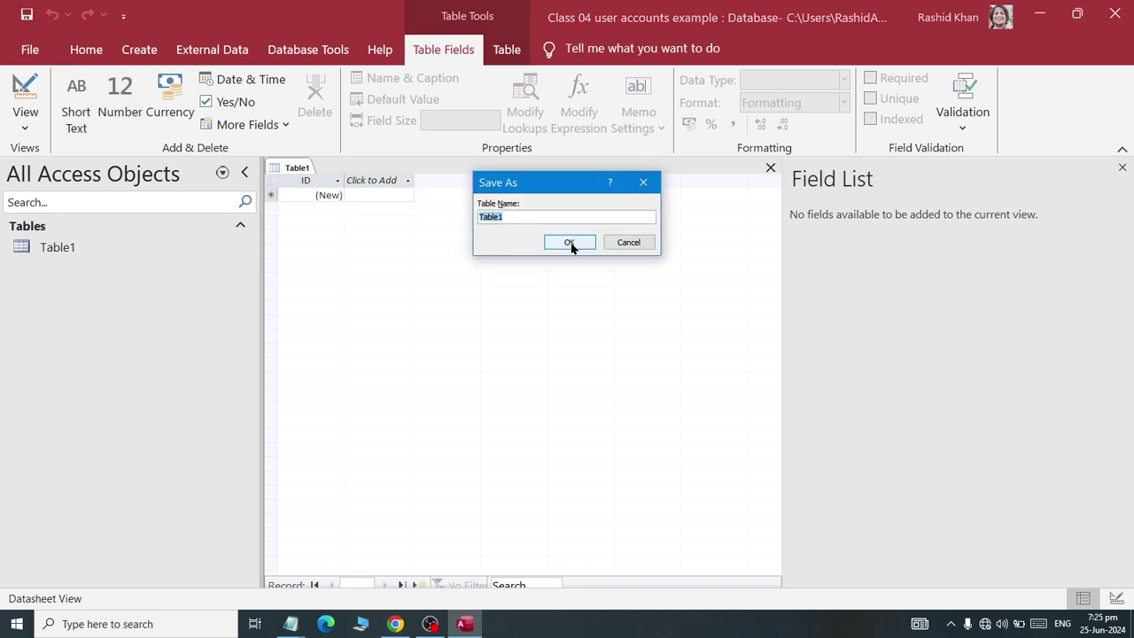
pyautogui.write('user')
pyautogui.press('BackSpace')
pyautogui.press('BackSpace')
pyautogui.press('BackSpace')
pyautogui.press('BackSpace')
pyautogui.write('userRole')
pyautogui.click(569, 243)
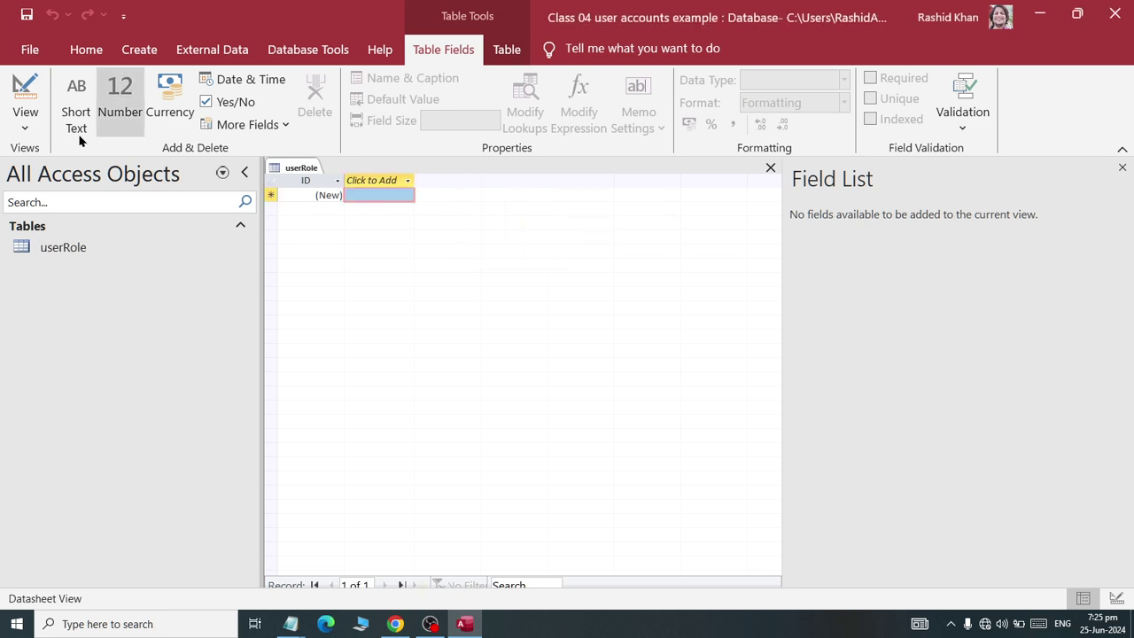
# - Switch the userRole table to Design View
pyautogui.click(26, 128)
pyautogui.click(35, 197)
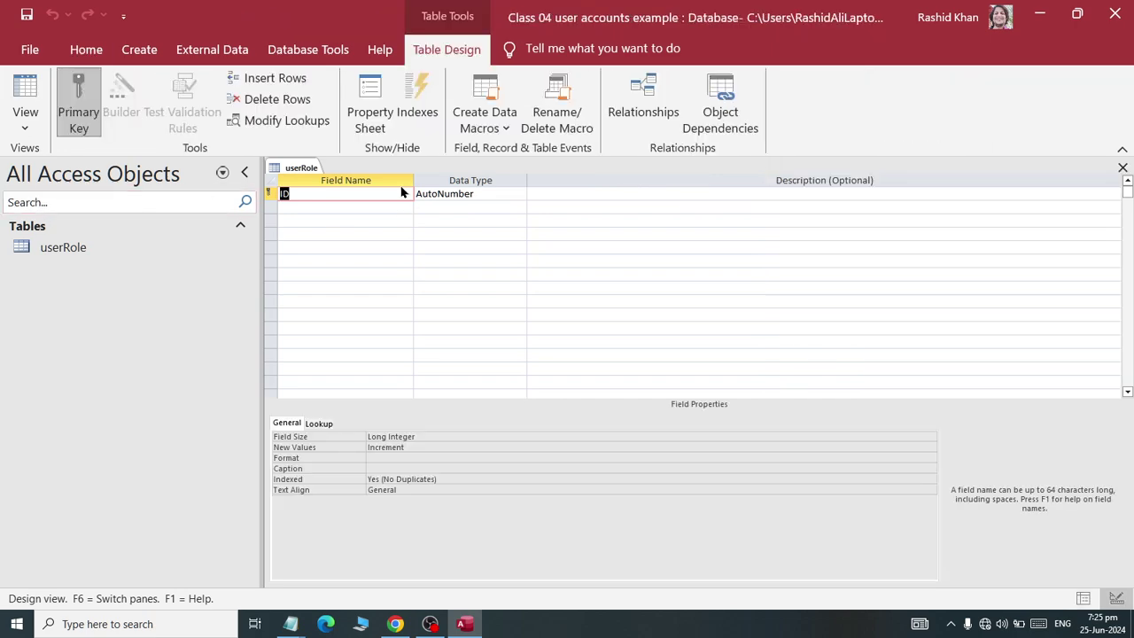
pyautogui.rightClick(297, 169)
# - Close the userRole design and reopen it in Design View from the navigation pane
pyautogui.click(341, 202)
pyautogui.click(64, 249)
pyautogui.rightClick(64, 249)
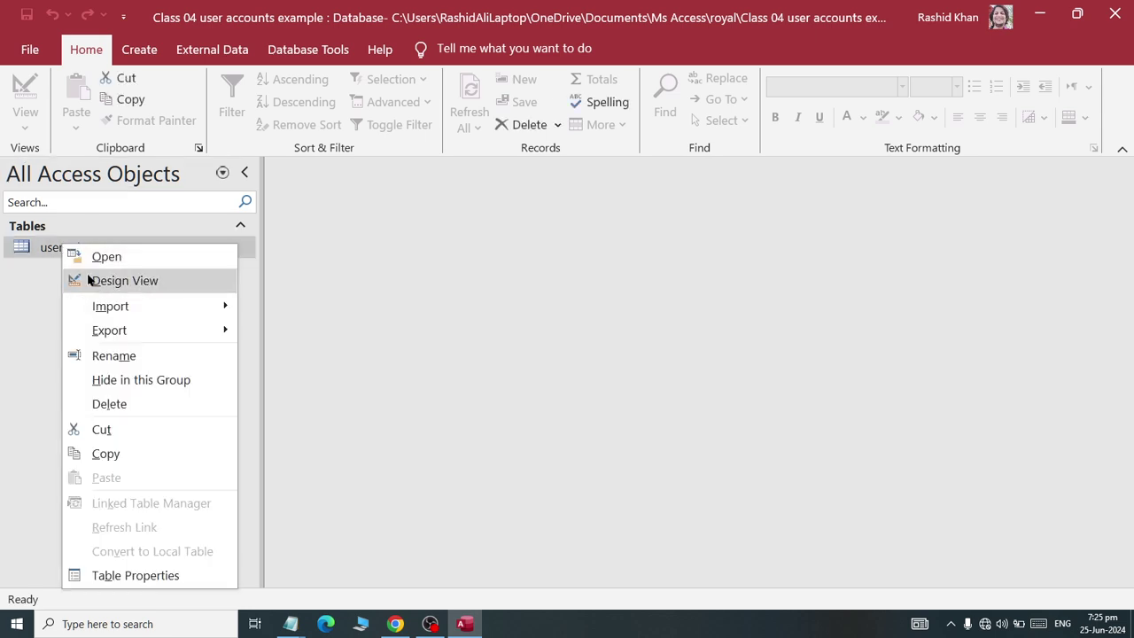
pyautogui.click(96, 280)
# - Name the key field userid and add a userrole Short Text field
pyautogui.write('u')
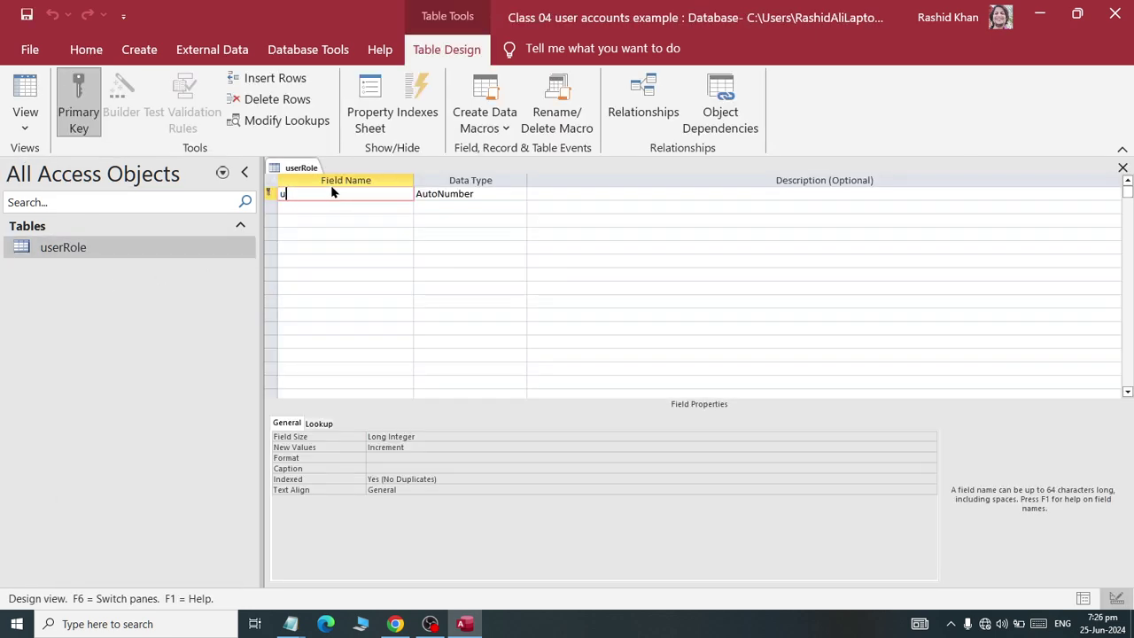
pyautogui.write('ser')
pyautogui.press('Tab')
pyautogui.press('Tab')
pyautogui.press('Tab')
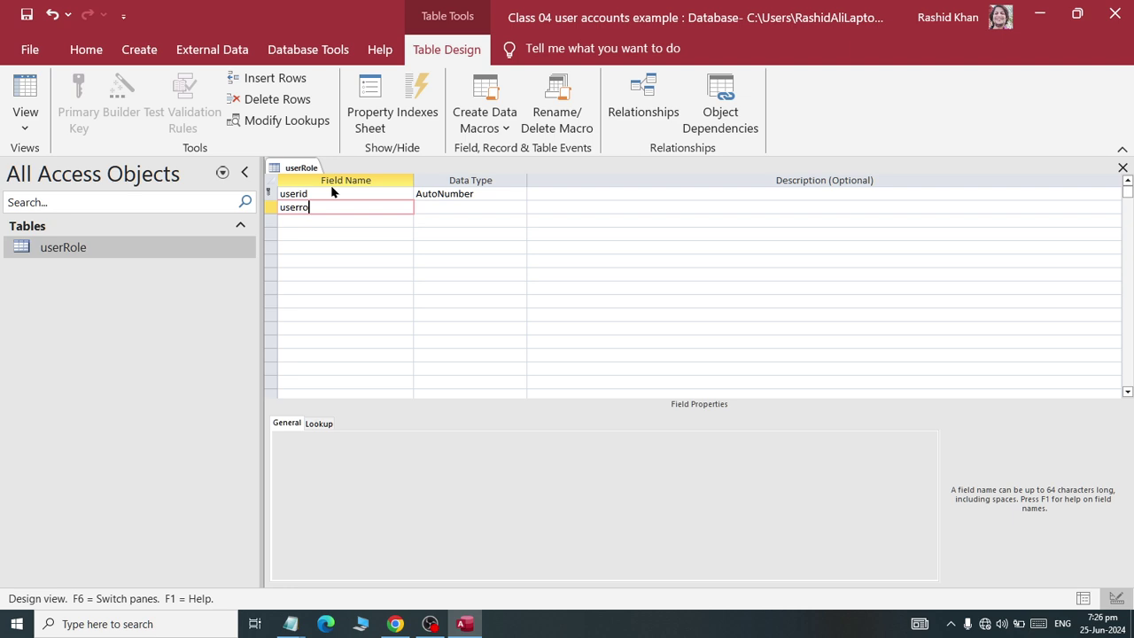
pyautogui.write('userrole')
pyautogui.press('Tab')
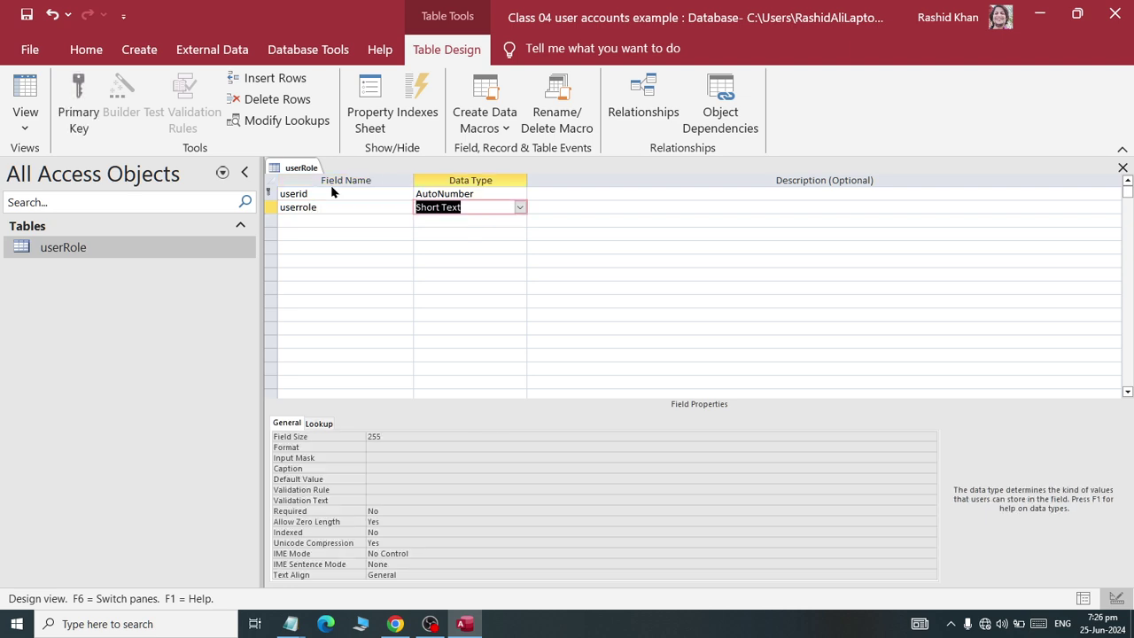
# - Close the userRole table design
pyautogui.rightClick(288, 173)
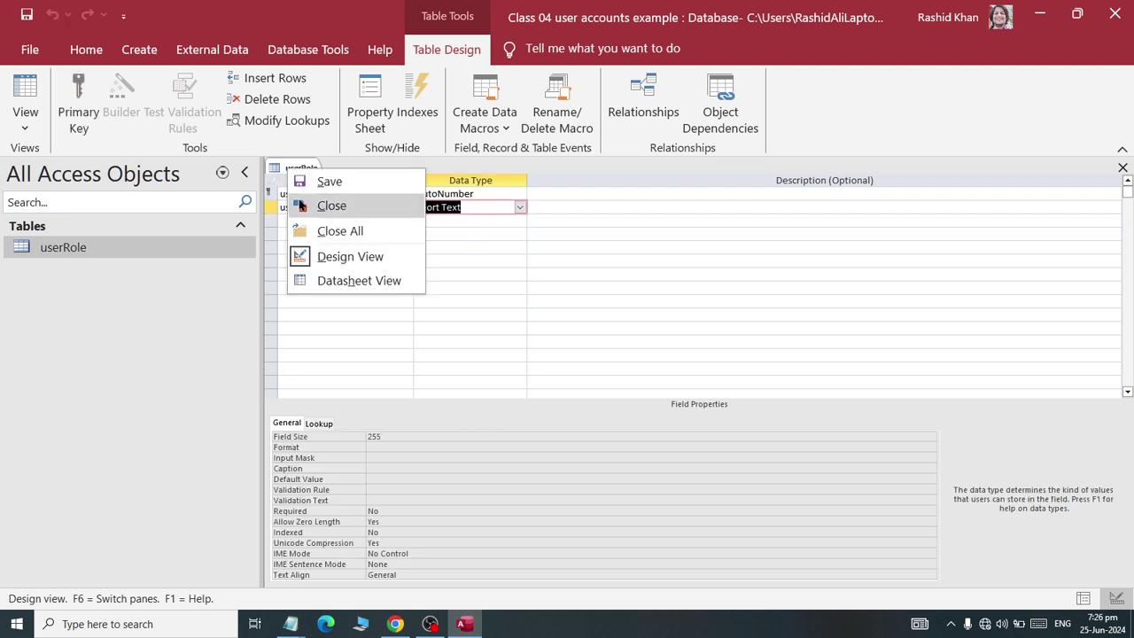
pyautogui.click(514, 203)
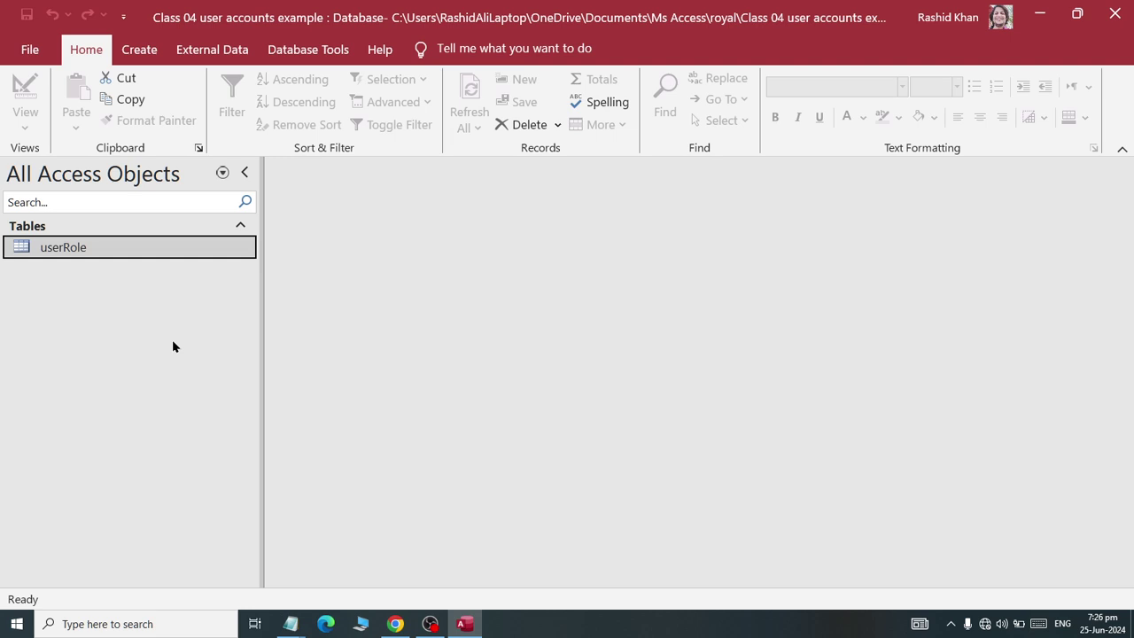
pyautogui.click(139, 48)
# - Use the Form Wizard to build a columnar User Role form with all userRole fields, then close it
pyautogui.click(490, 80)
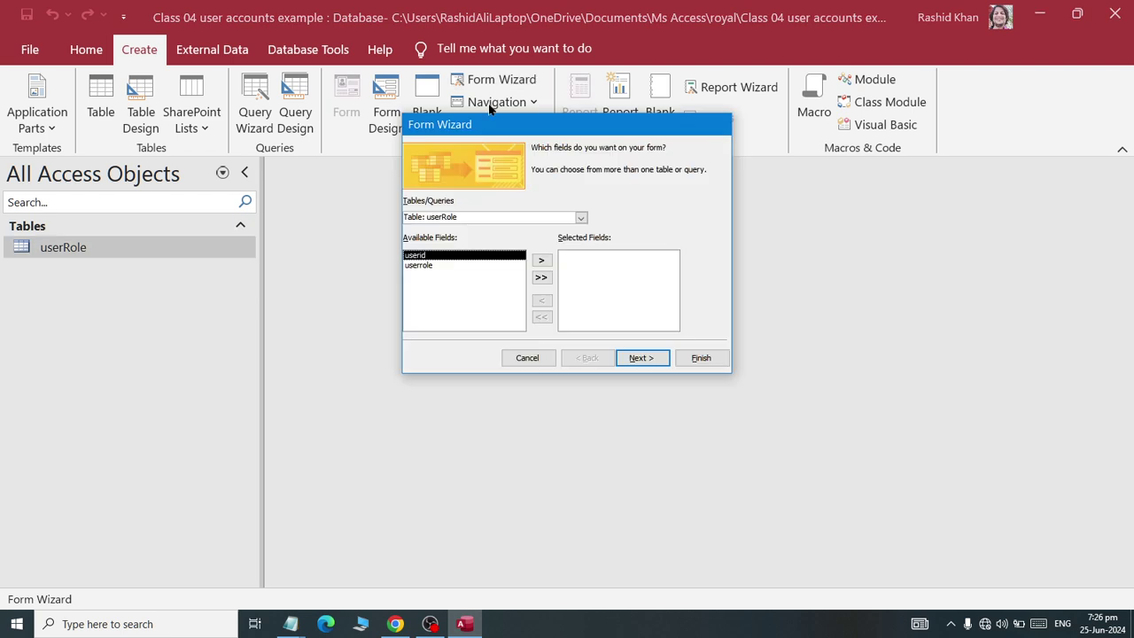
pyautogui.click(540, 277)
pyautogui.click(641, 359)
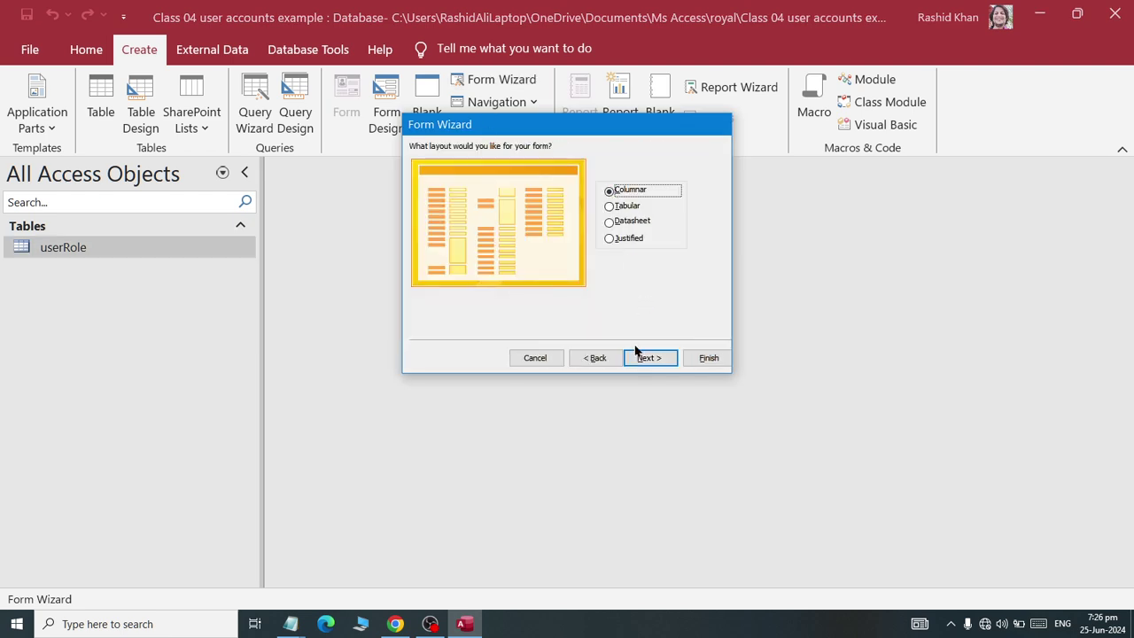
pyautogui.click(640, 356)
pyautogui.doubleClick(568, 164)
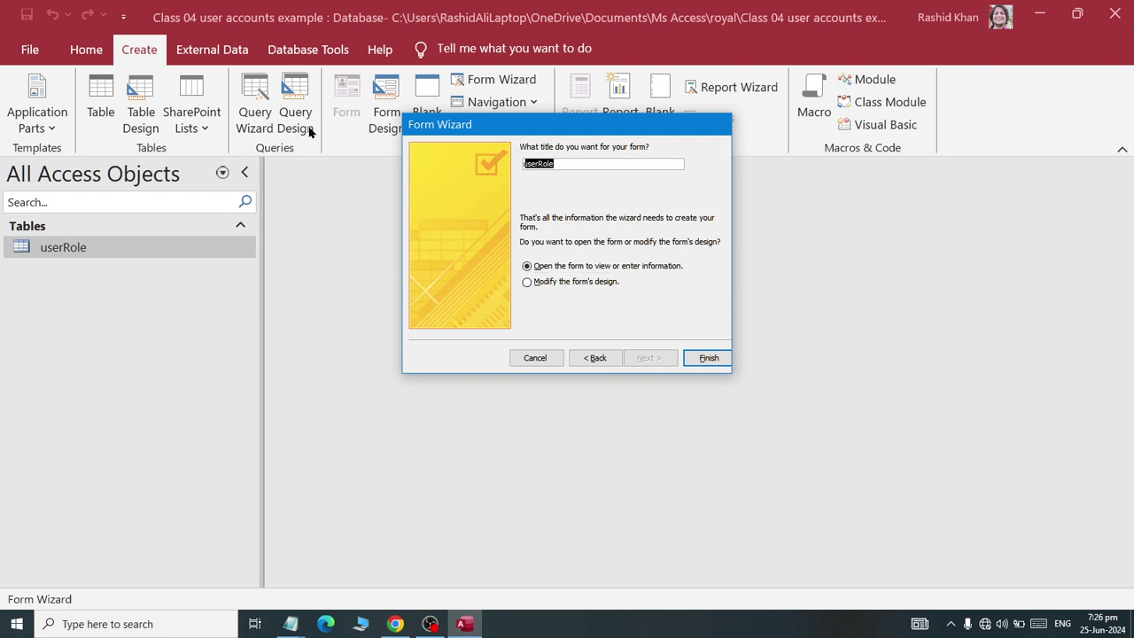
pyautogui.write('A')
pyautogui.click(709, 358)
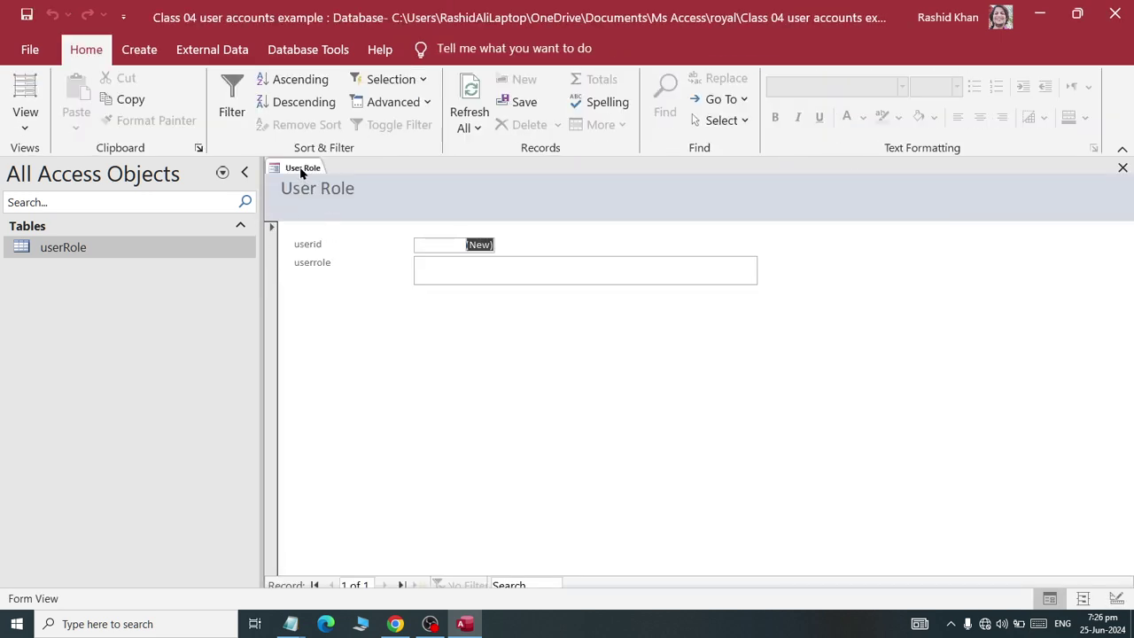
pyautogui.rightClick(301, 172)
pyautogui.click(330, 202)
# - Open the User Role form in Design View and make the Detail section taller
pyautogui.click(61, 298)
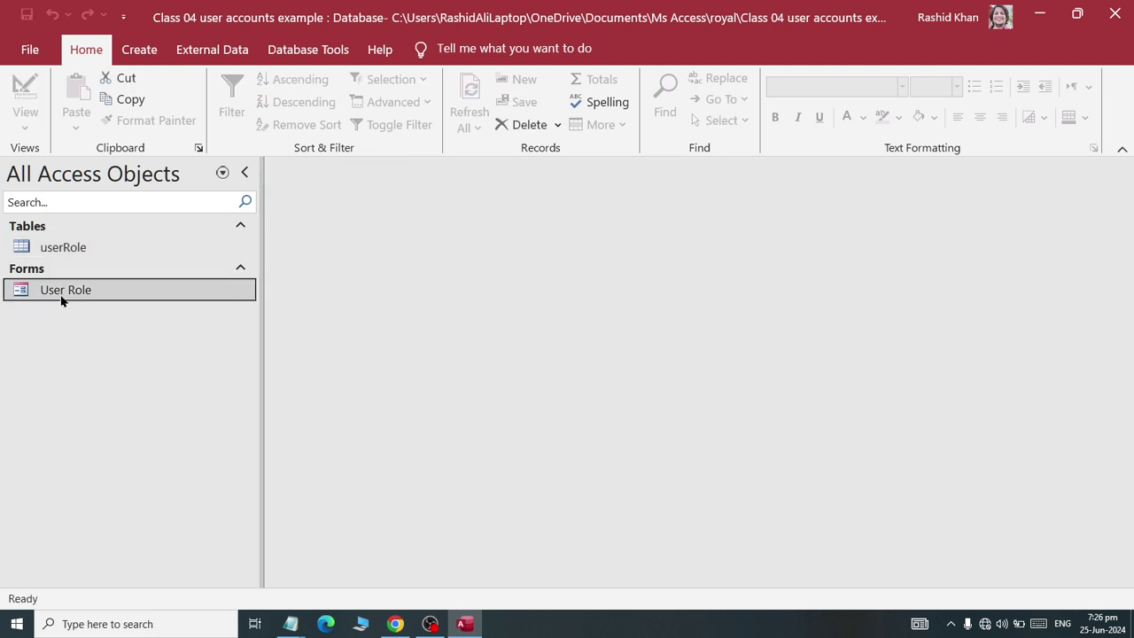
pyautogui.rightClick(61, 300)
pyautogui.click(83, 358)
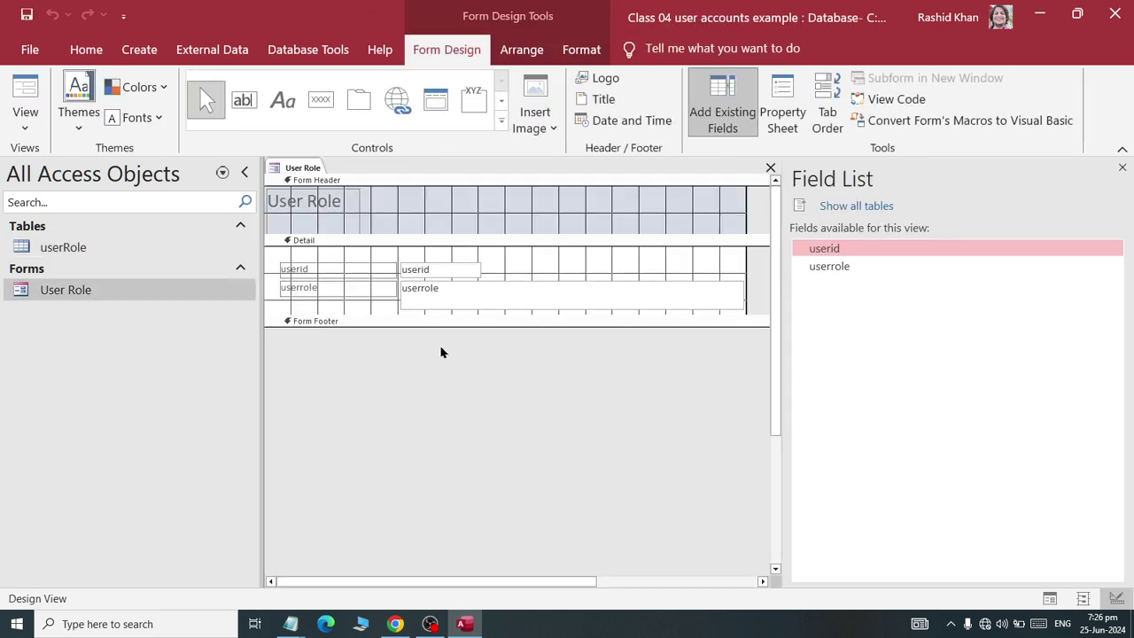
pyautogui.moveTo(372, 316); pyautogui.dragTo(379, 393)
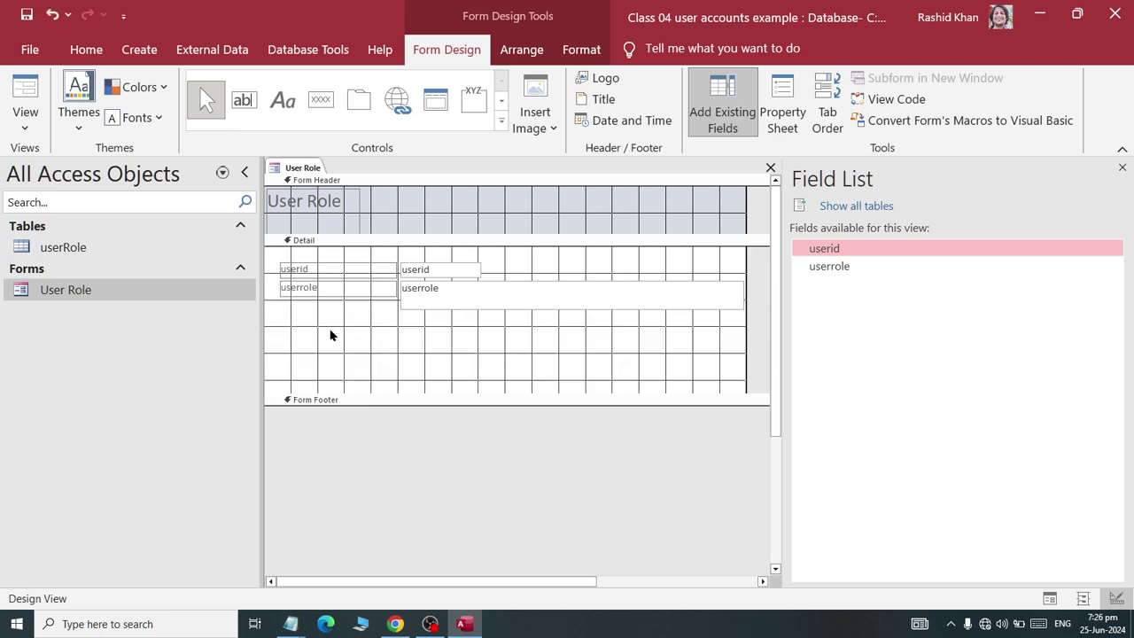
# - Set all field controls to 16-point, left-aligned text
pyautogui.moveTo(610, 359); pyautogui.dragTo(273, 257)
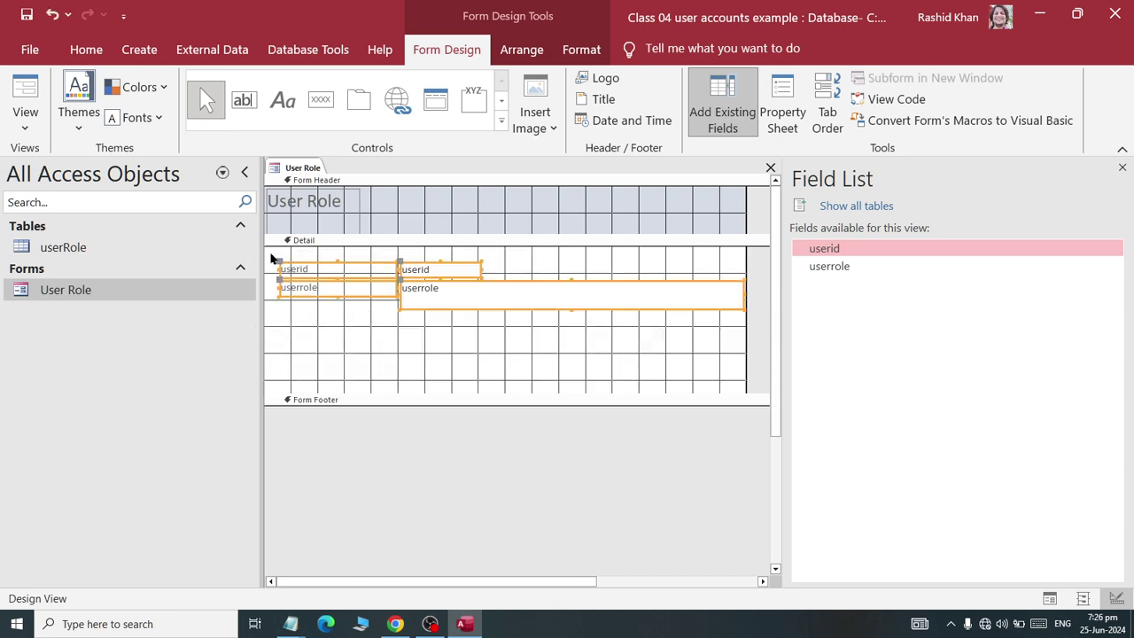
pyautogui.click(581, 50)
pyautogui.click(327, 87)
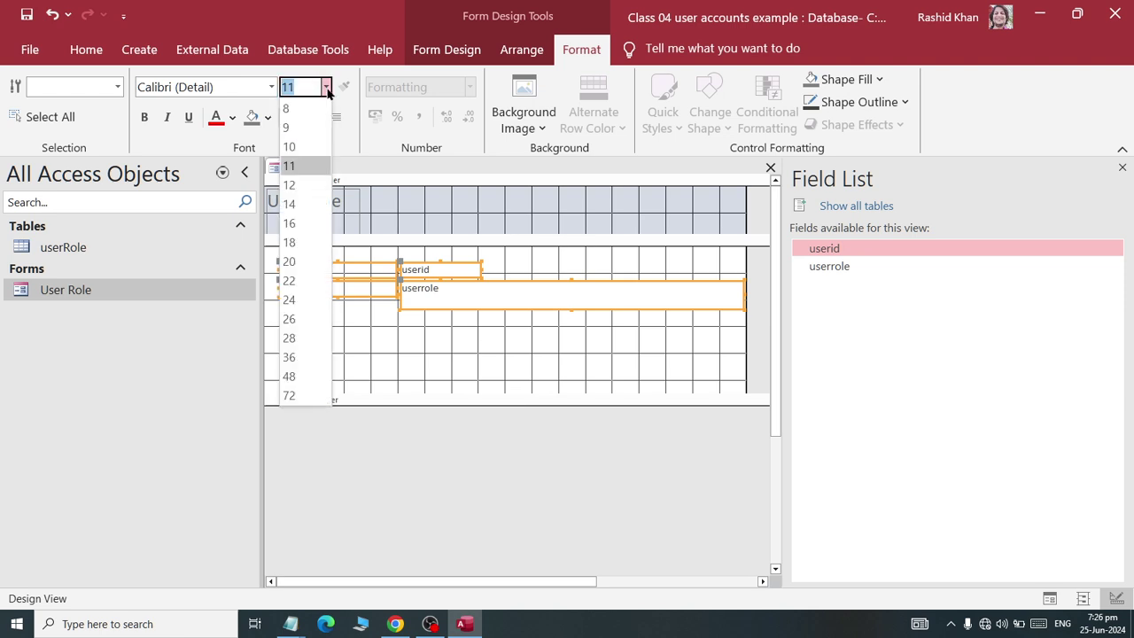
pyautogui.click(301, 223)
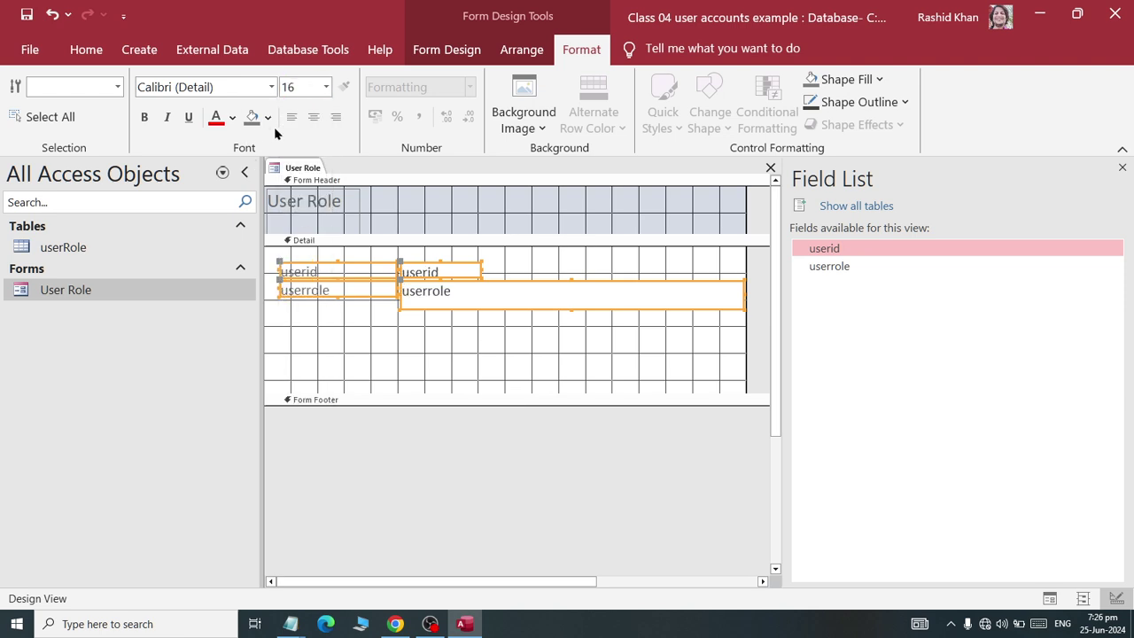
pyautogui.click(313, 117)
pyautogui.click(291, 117)
# - Adjust the userrole label position and make the userrole text box narrower
pyautogui.click(352, 329)
pyautogui.click(331, 291)
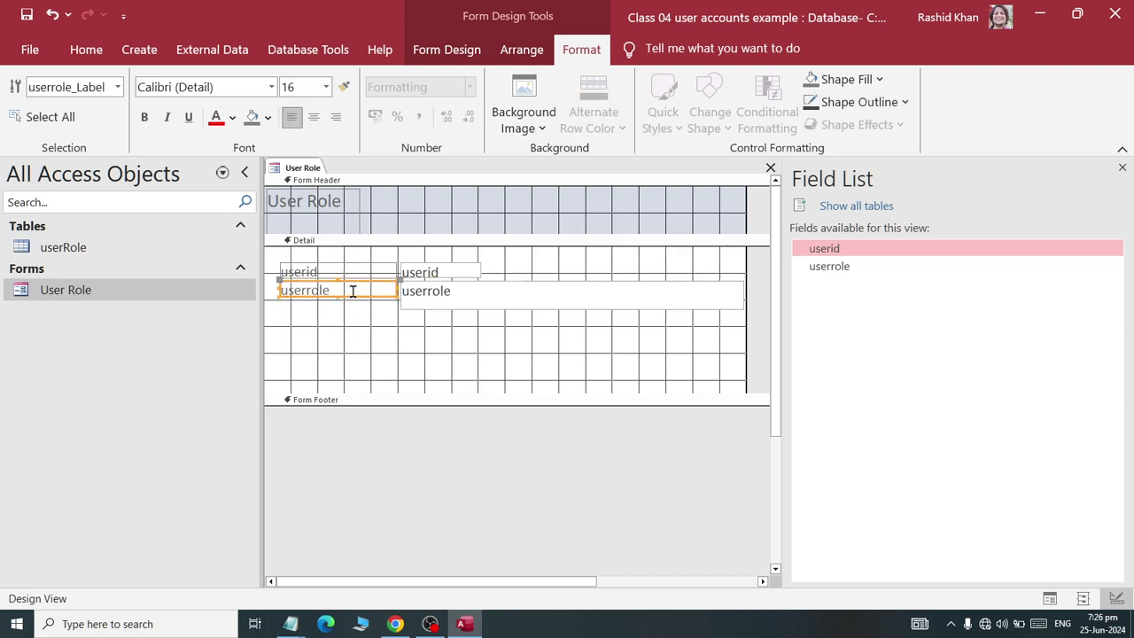
pyautogui.moveTo(354, 296)
pyautogui.mouseDown()
pyautogui.moveTo(354, 307)
pyautogui.moveTo(354, 295)
pyautogui.mouseUp()
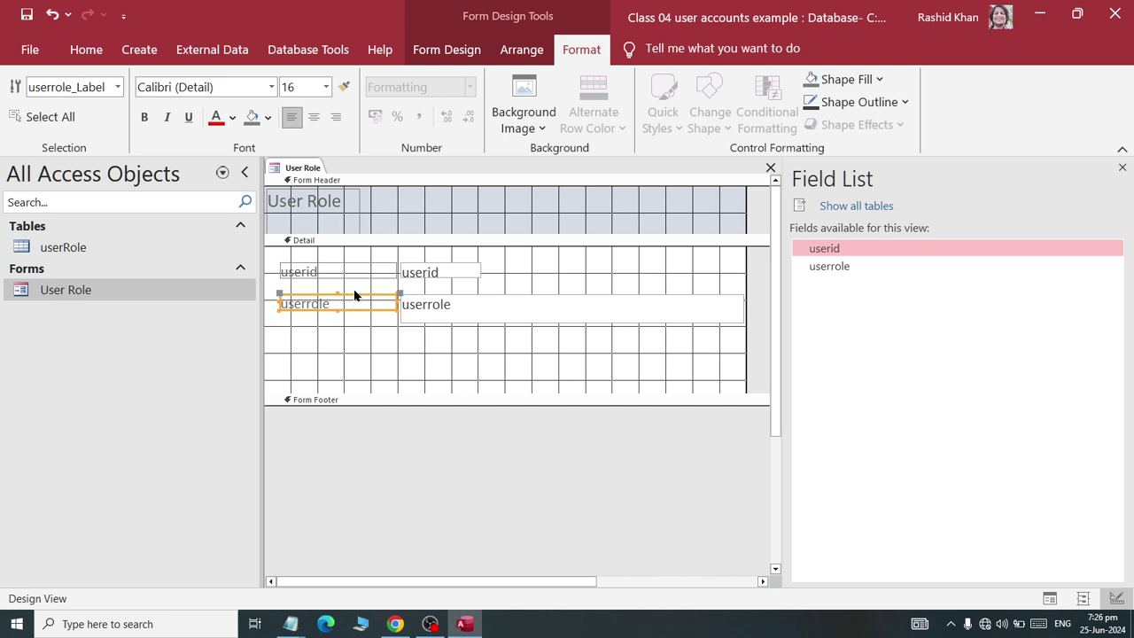
pyautogui.click(413, 345)
pyautogui.click(644, 306)
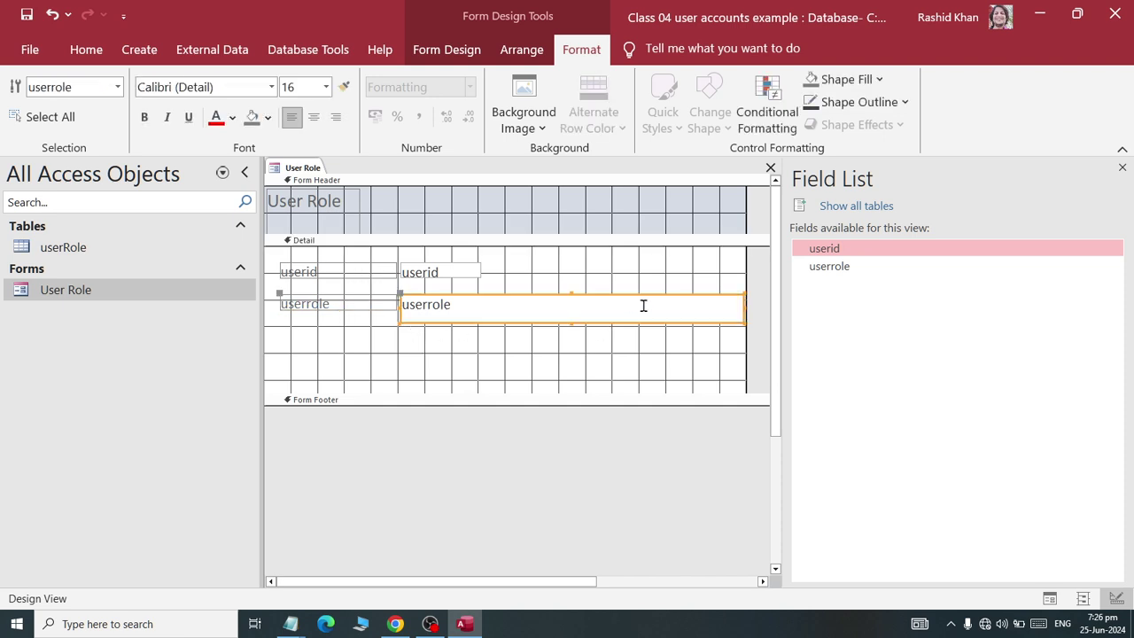
pyautogui.moveTo(744, 309); pyautogui.dragTo(599, 307)
pyautogui.click(534, 373)
# - Delete the userid label and text box
pyautogui.doubleClick(337, 265)
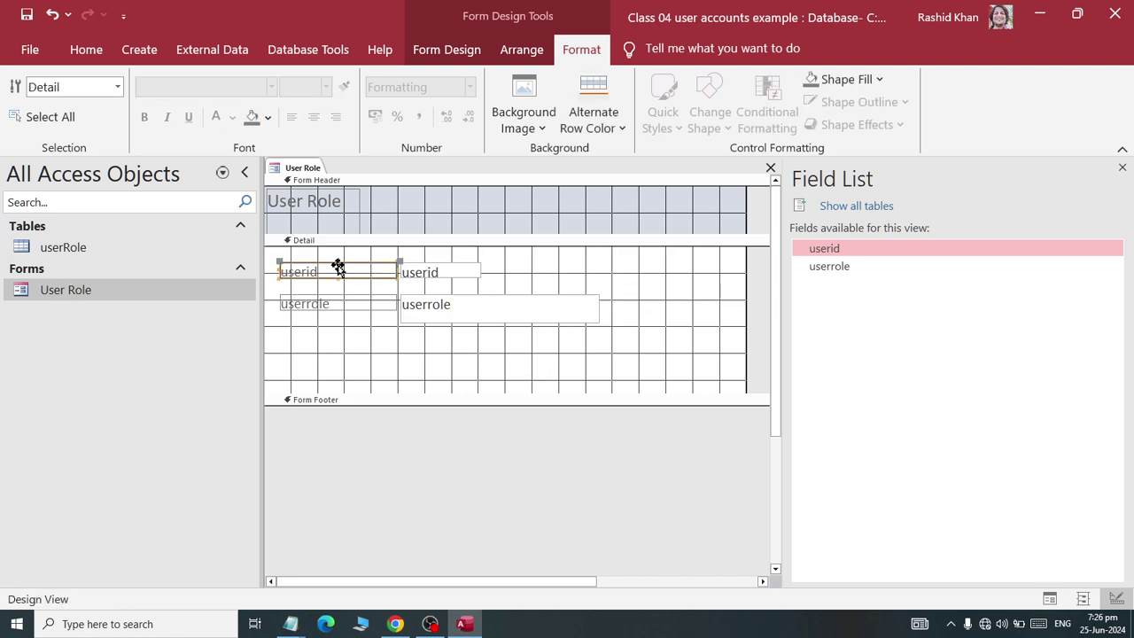
pyautogui.moveTo(337, 265)
pyautogui.mouseDown()
pyautogui.moveTo(240, 274)
pyautogui.moveTo(317, 275)
pyautogui.mouseUp()
pyautogui.click(508, 255)
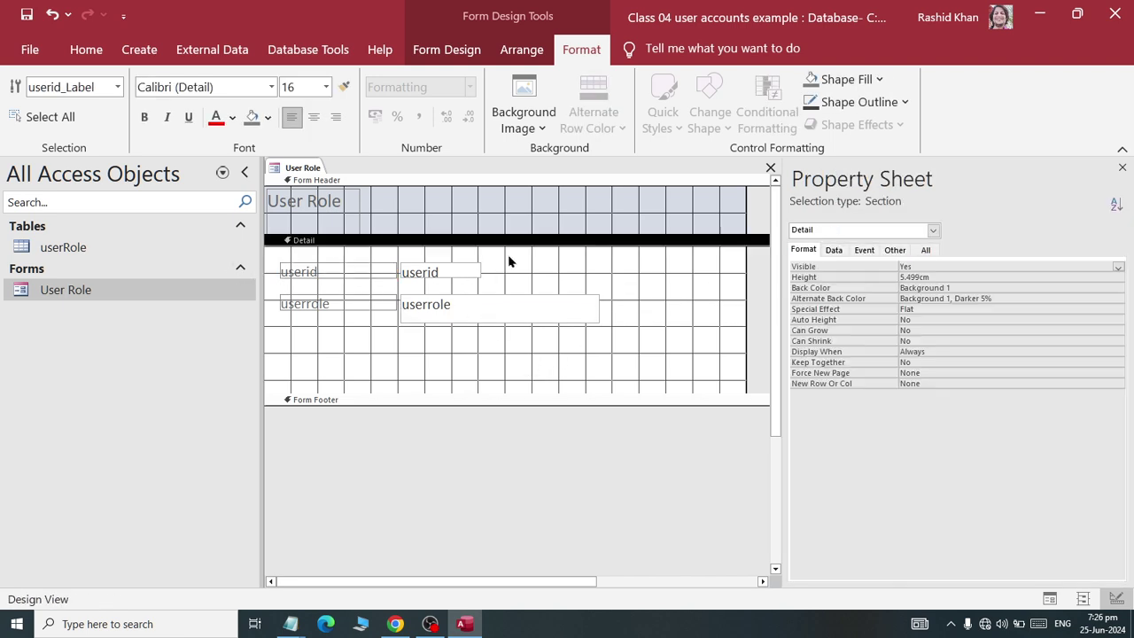
pyautogui.moveTo(508, 255); pyautogui.dragTo(276, 290)
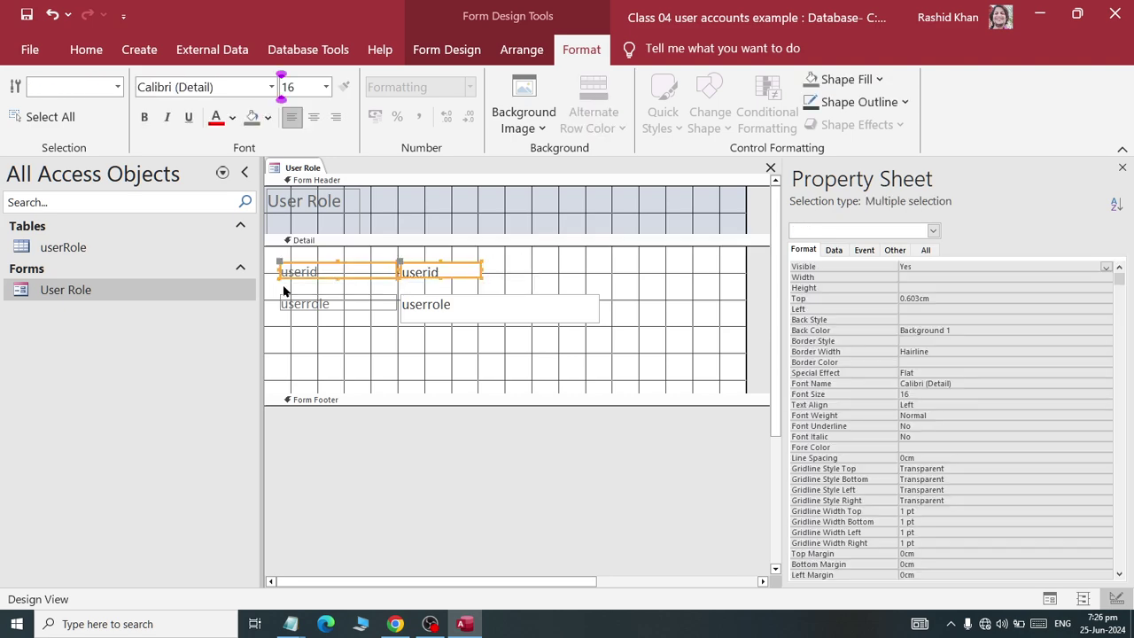
pyautogui.press('Delete')
# - Relabel the userrole label to 'Role'
pyautogui.click(355, 306)
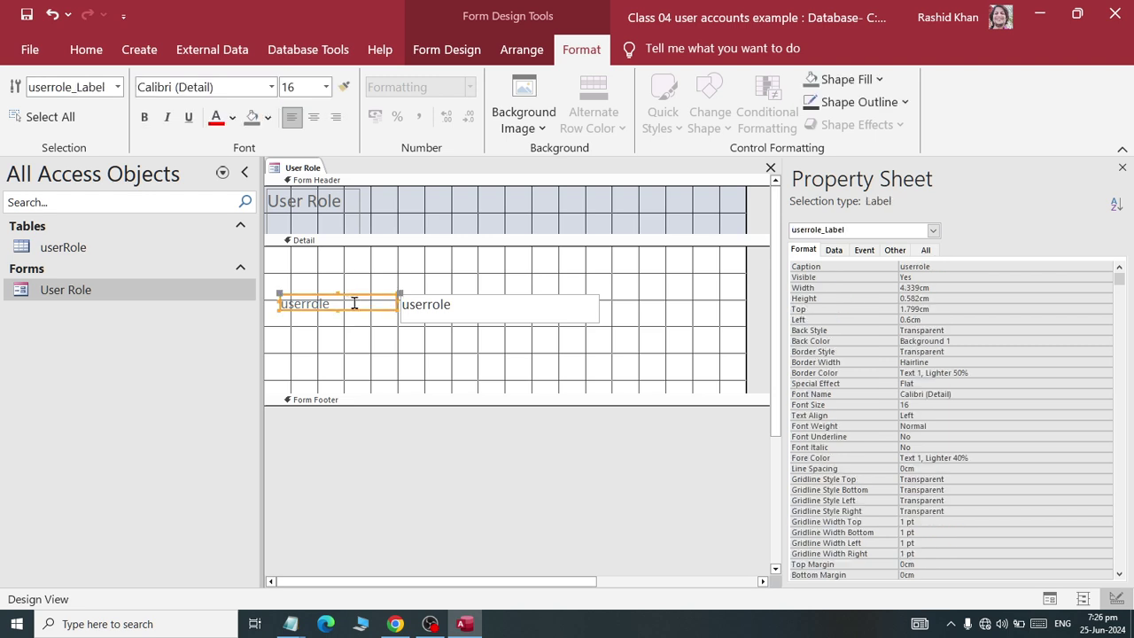
pyautogui.moveTo(354, 306); pyautogui.dragTo(135, 273)
pyautogui.write('Role')
pyautogui.click(424, 355)
pyautogui.click(434, 314)
pyautogui.click(361, 357)
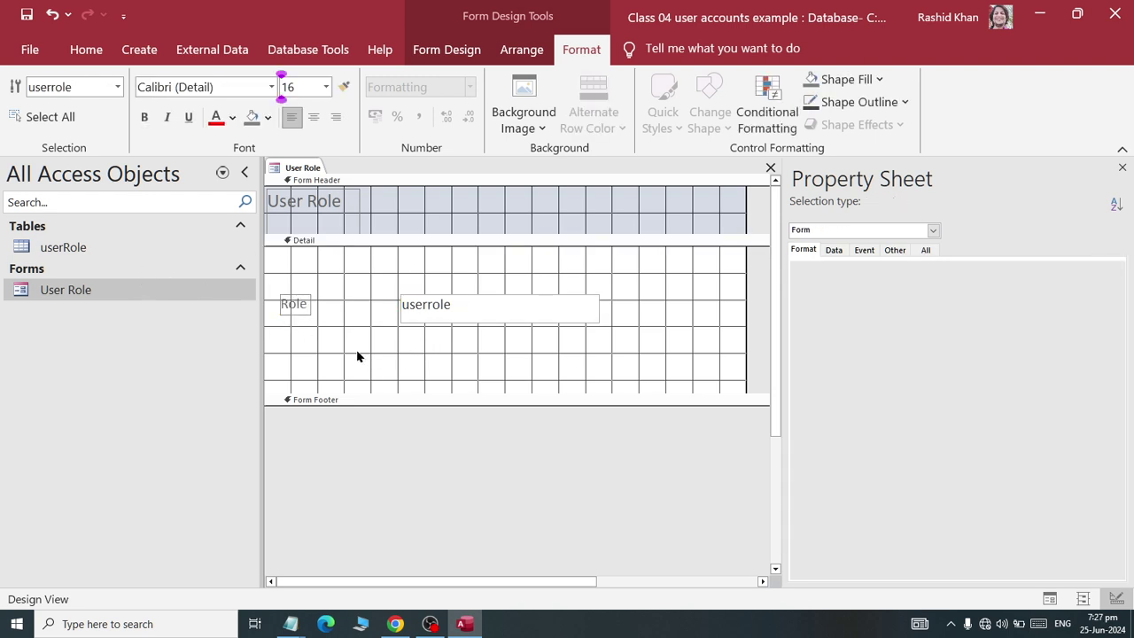
pyautogui.click(136, 48)
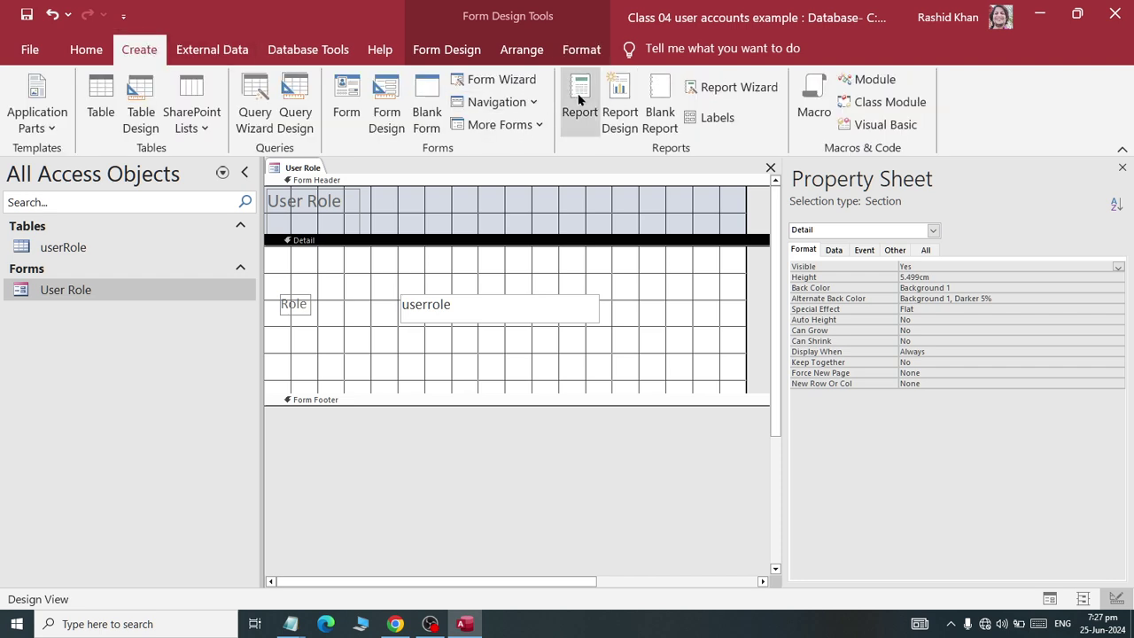
pyautogui.click(446, 50)
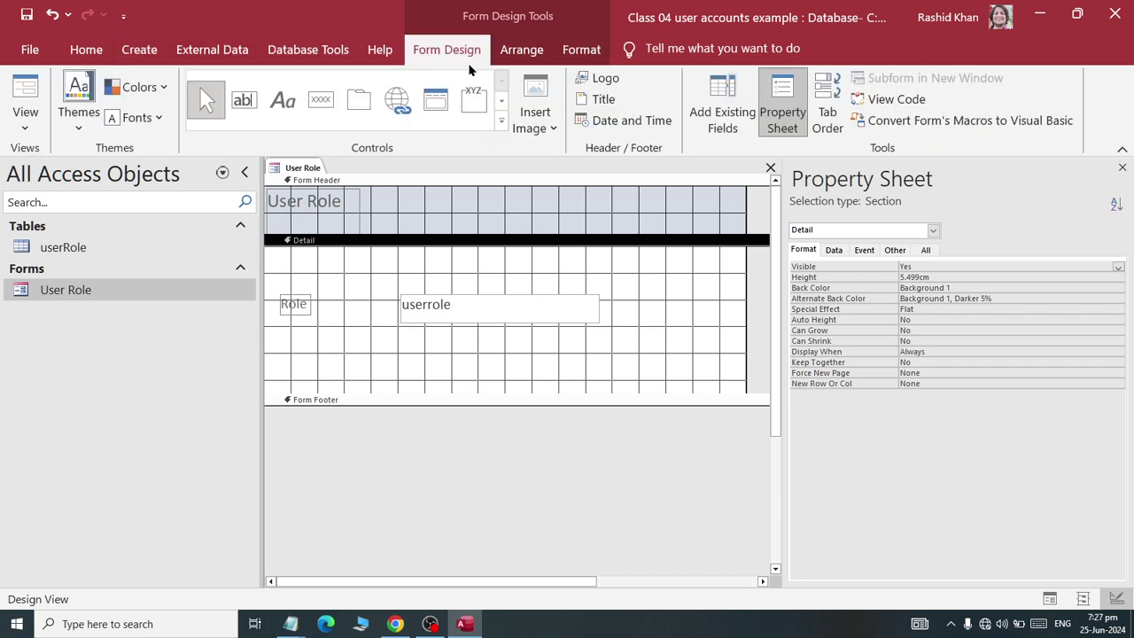
# - Add a record-operation command button captioned 'Add New' below the Role field
pyautogui.click(322, 109)
pyautogui.moveTo(321, 333); pyautogui.dragTo(425, 377)
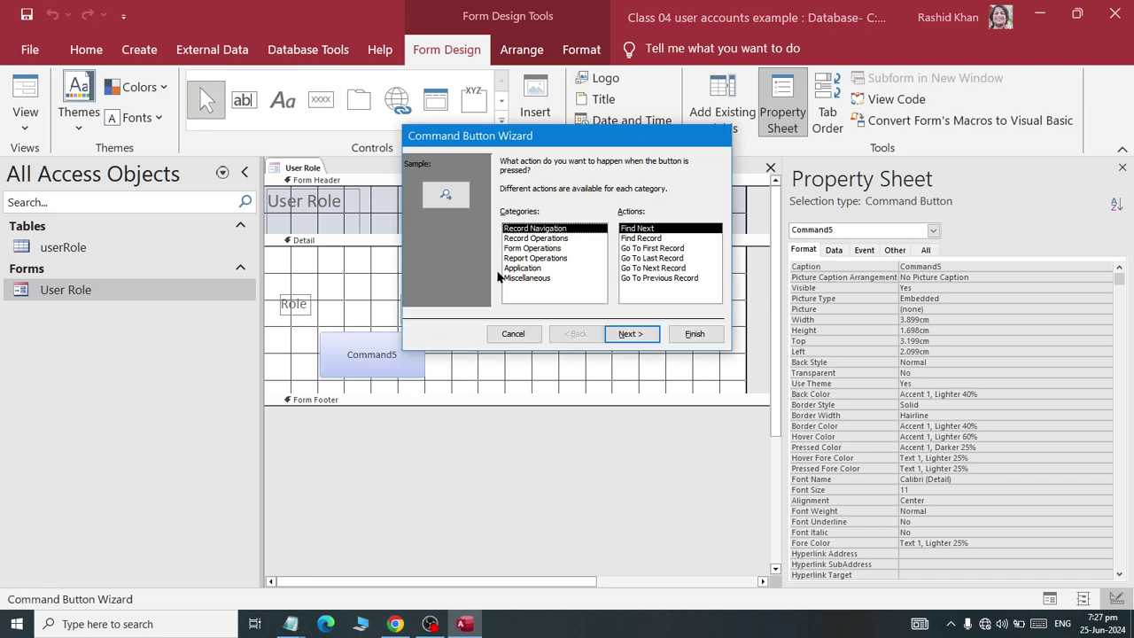
pyautogui.click(522, 239)
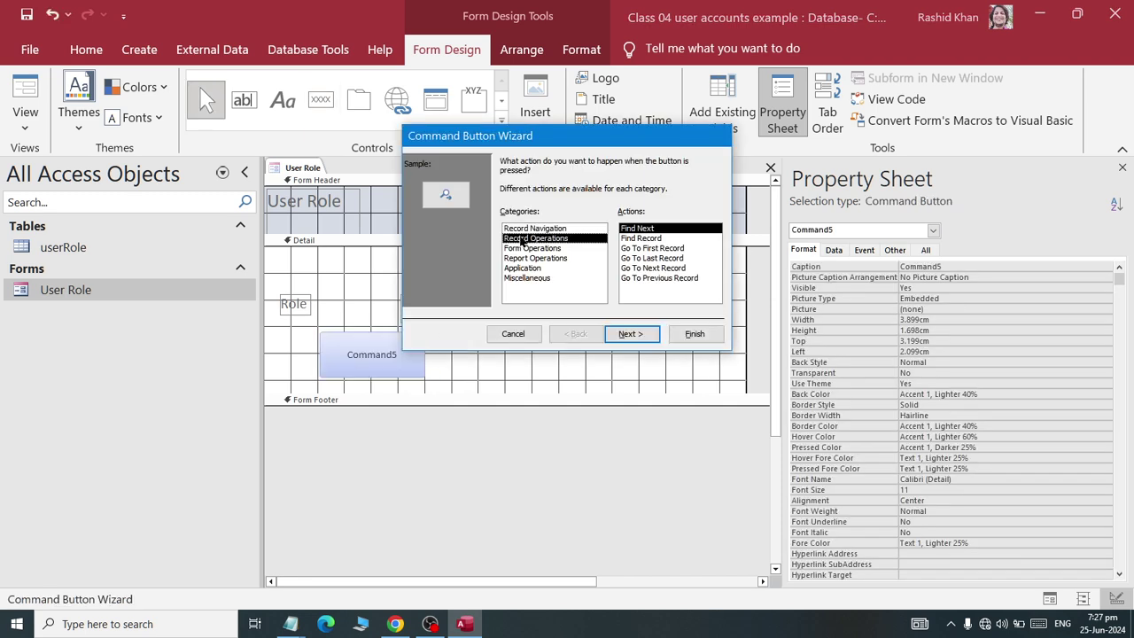
pyautogui.click(630, 334)
pyautogui.click(520, 219)
pyautogui.moveTo(601, 218); pyautogui.dragTo(551, 218)
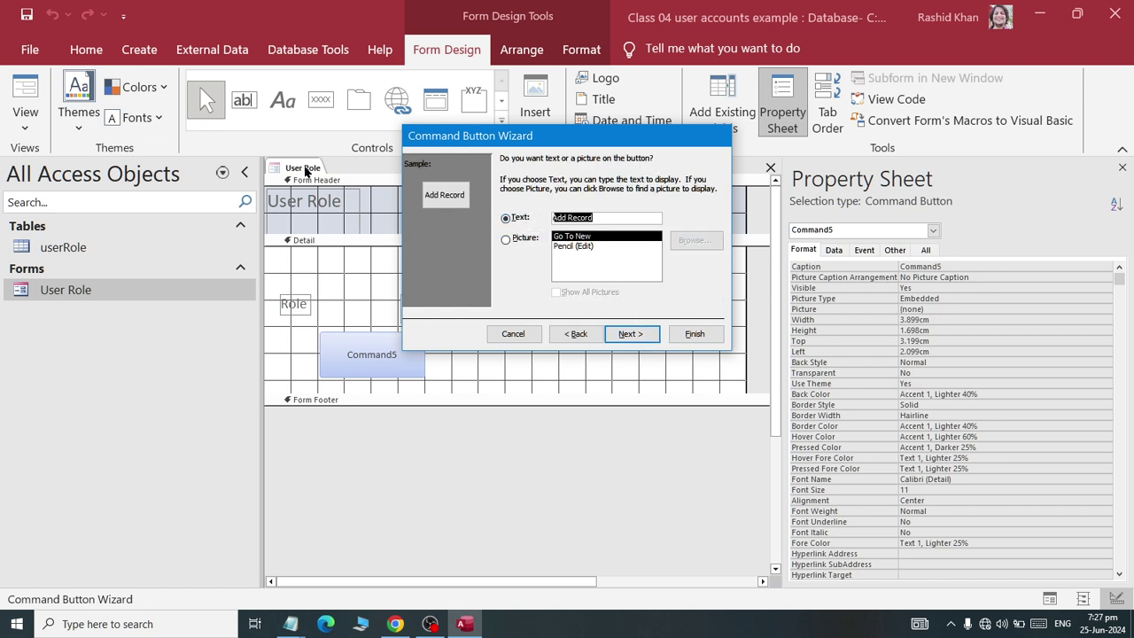
pyautogui.write('Add New')
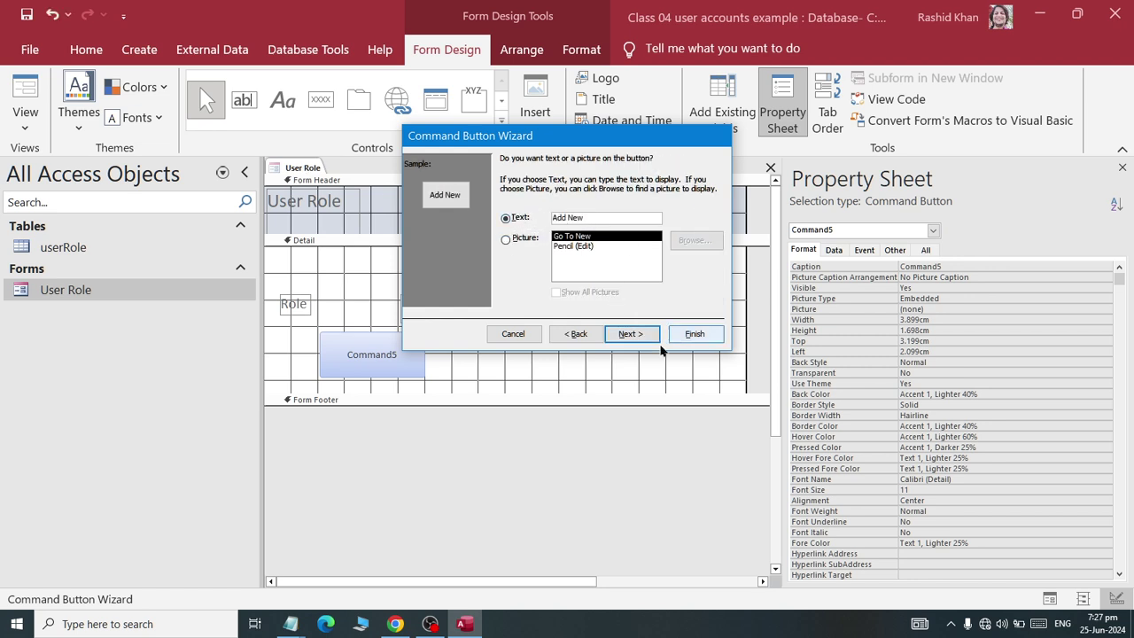
pyautogui.click(631, 334)
pyautogui.click(694, 334)
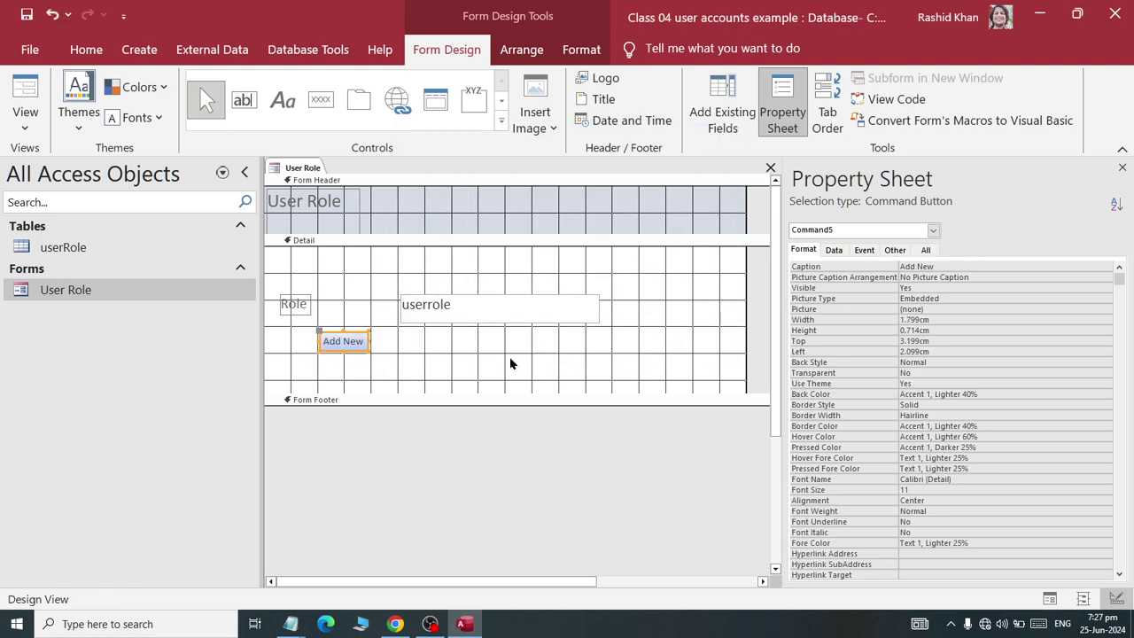
pyautogui.click(430, 362)
# - Add a second button that saves the record, captioned 'Save'
pyautogui.click(320, 99)
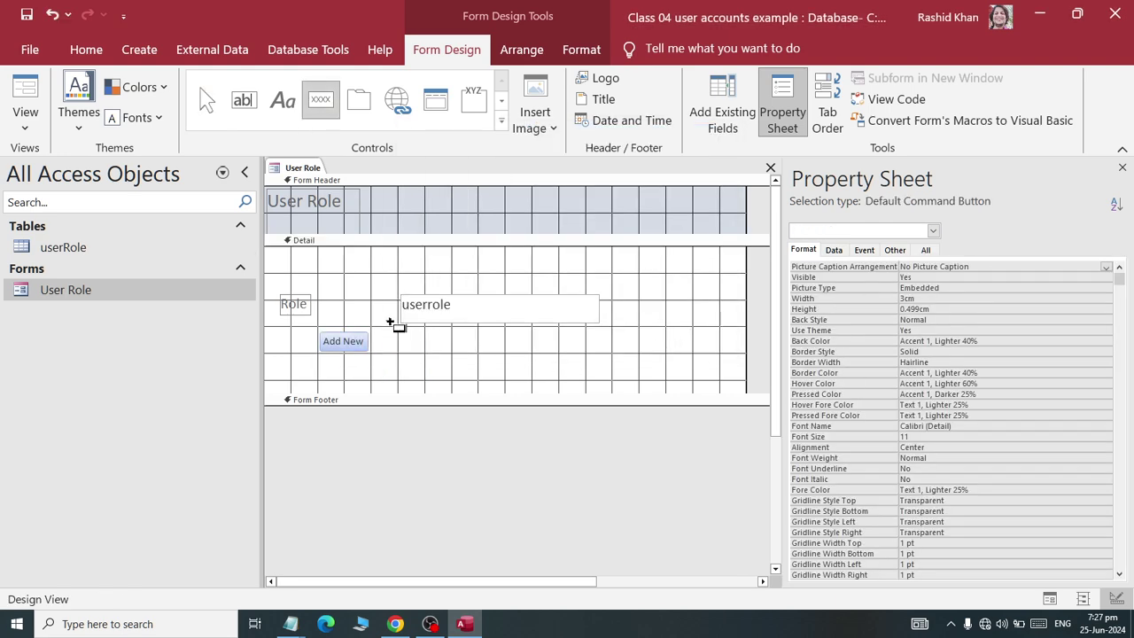
pyautogui.moveTo(395, 337)
pyautogui.mouseDown()
pyautogui.moveTo(532, 362)
pyautogui.moveTo(518, 371)
pyautogui.mouseUp()
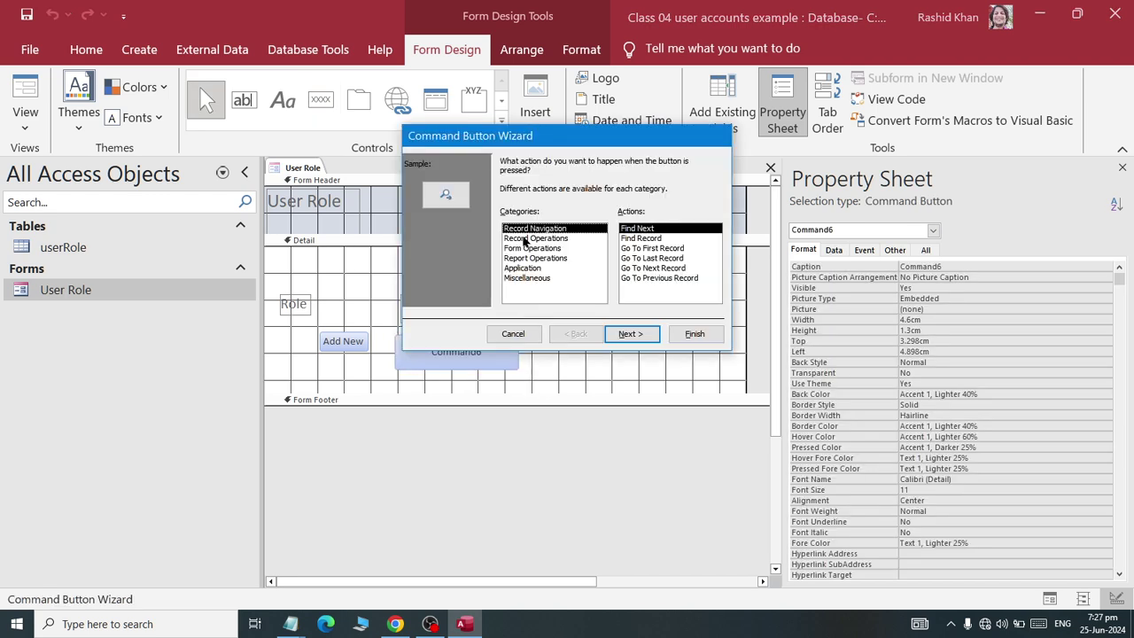
pyautogui.click(532, 239)
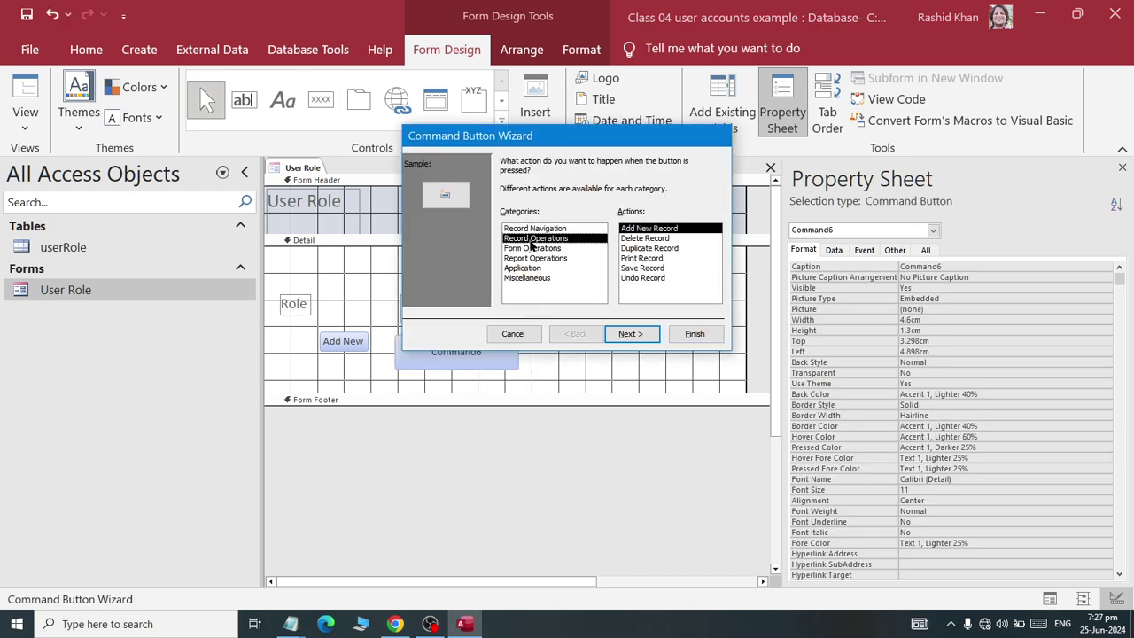
pyautogui.click(637, 268)
pyautogui.click(632, 335)
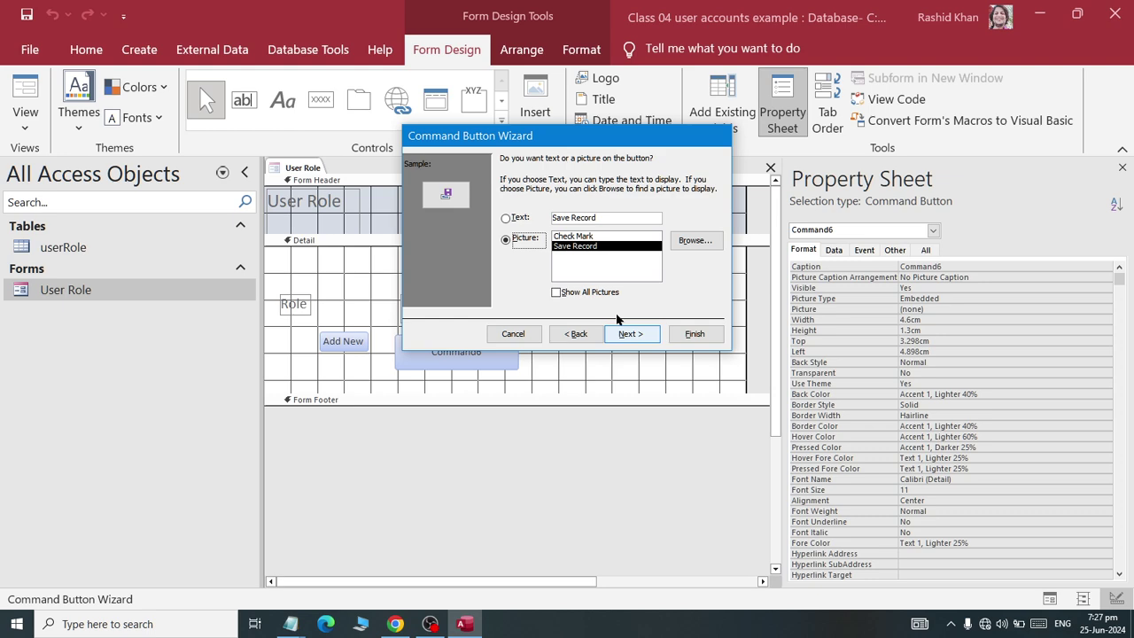
pyautogui.click(512, 221)
pyautogui.press('Tab')
pyautogui.write('Save')
pyautogui.press('Return')
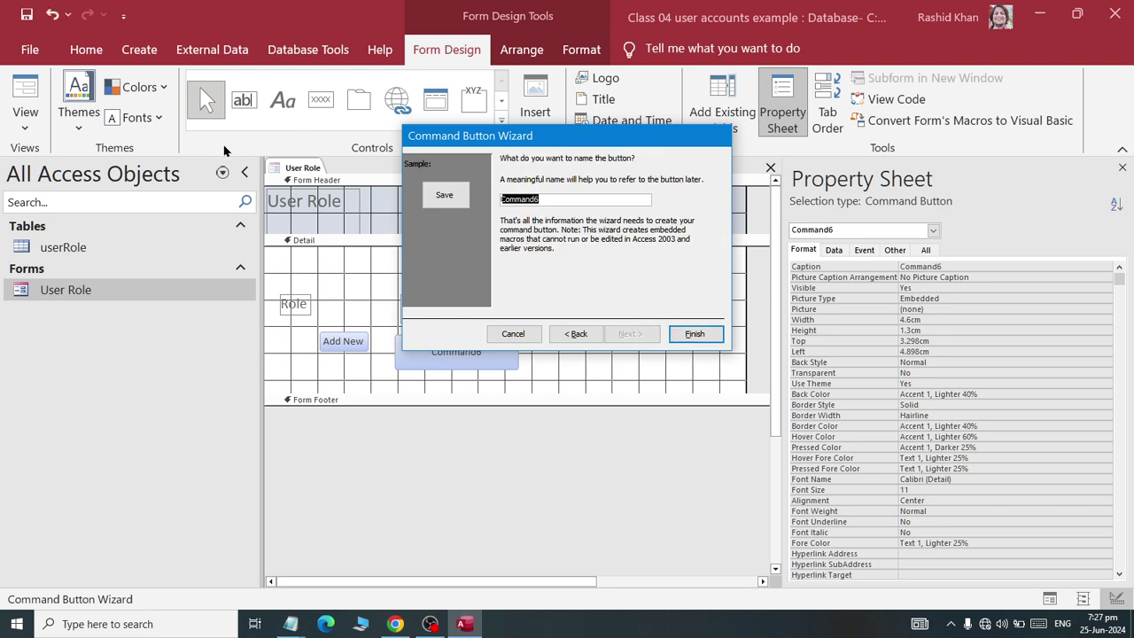
pyautogui.click(694, 333)
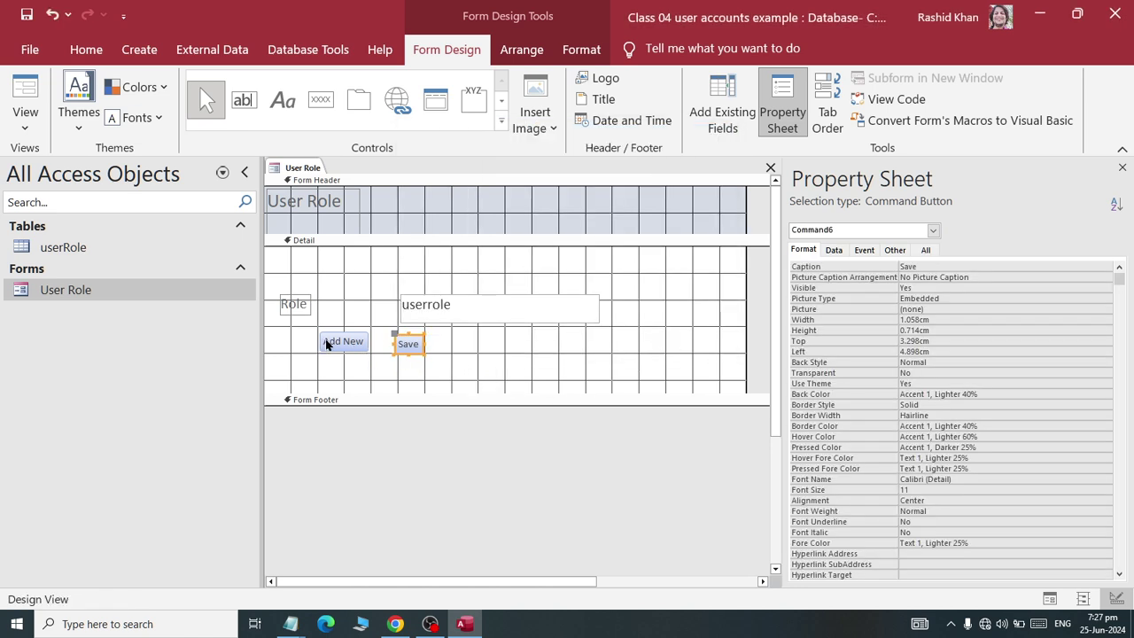
# - Move the Save button right and place Add New beside it, selecting both
pyautogui.click(430, 373)
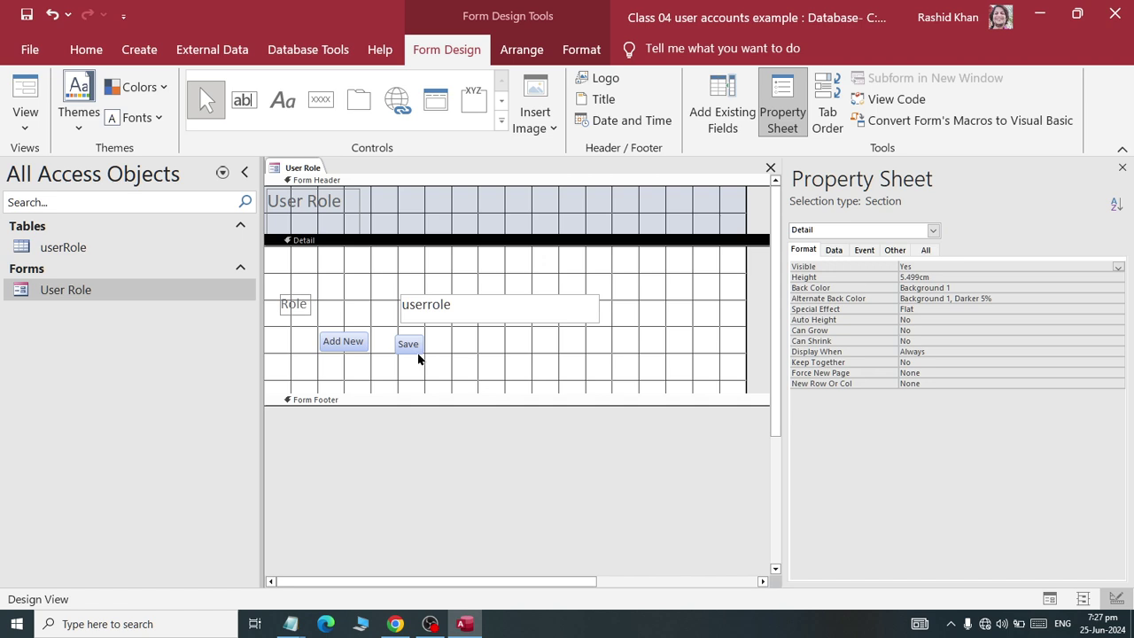
pyautogui.moveTo(420, 346); pyautogui.dragTo(523, 345)
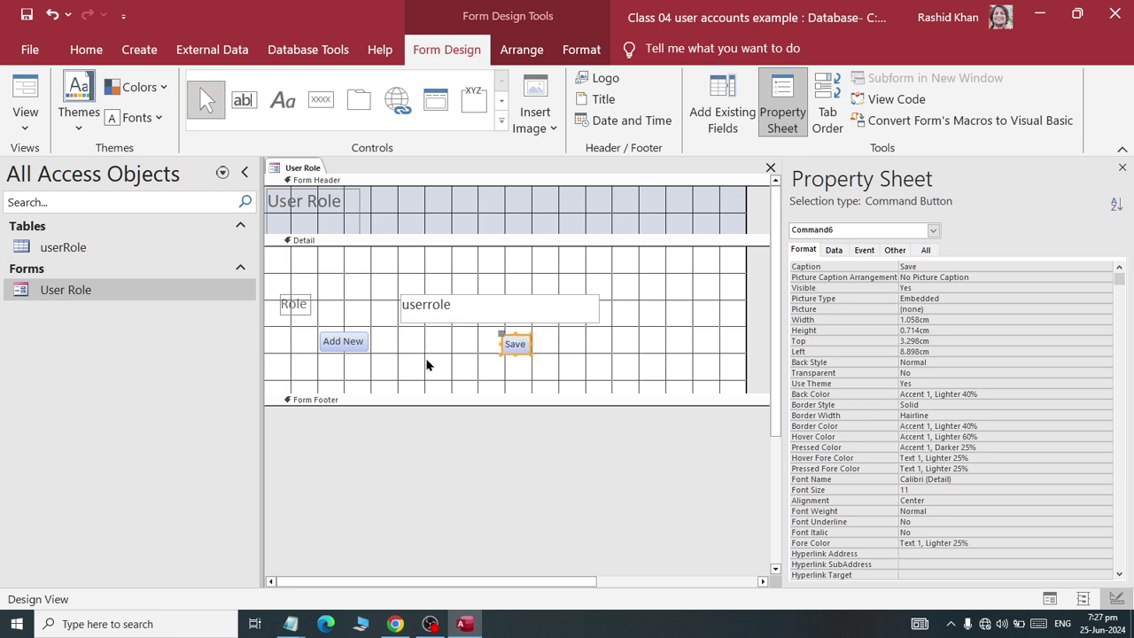
pyautogui.moveTo(337, 350); pyautogui.dragTo(539, 335)
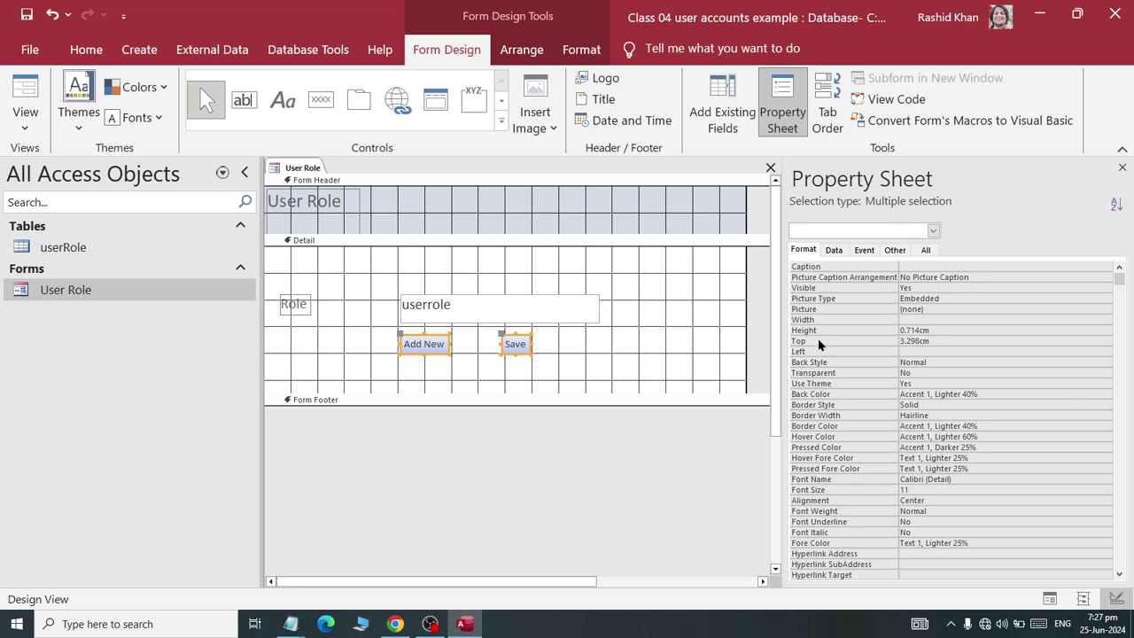
# - Set both buttons' width to 5 cm in the Property Sheet
pyautogui.click(926, 320)
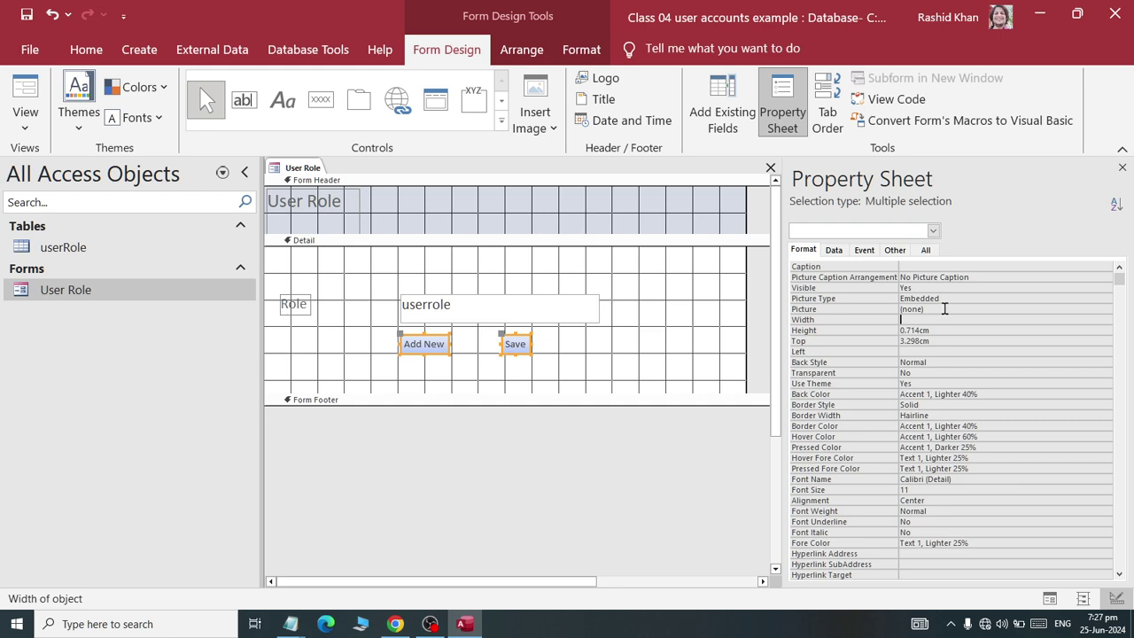
pyautogui.write('1')
pyautogui.press('Return')
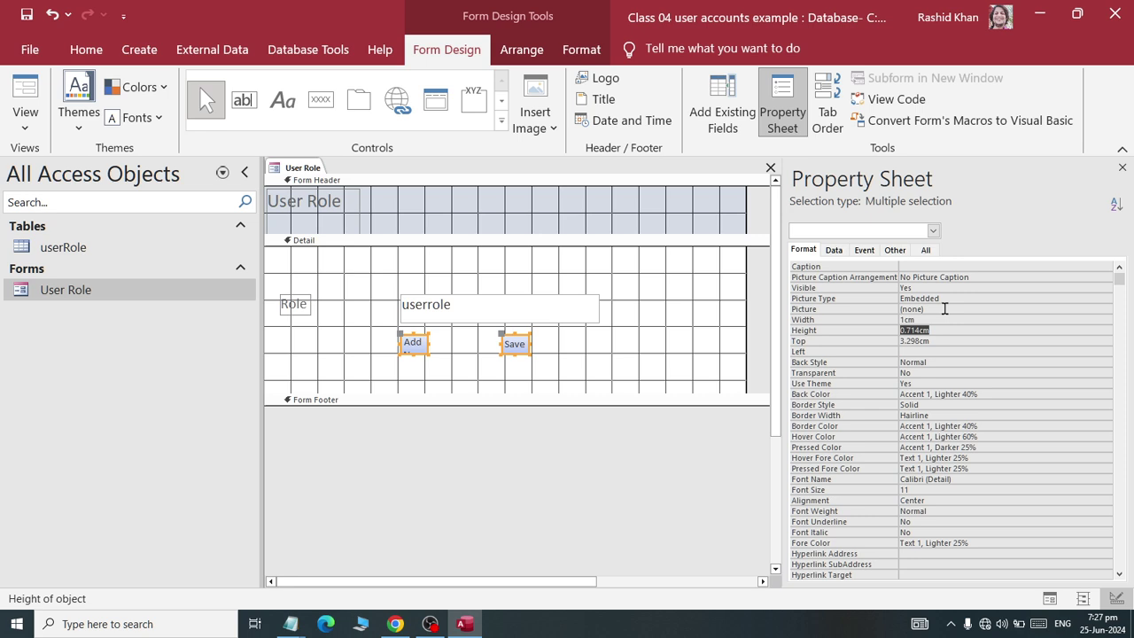
pyautogui.click(935, 319)
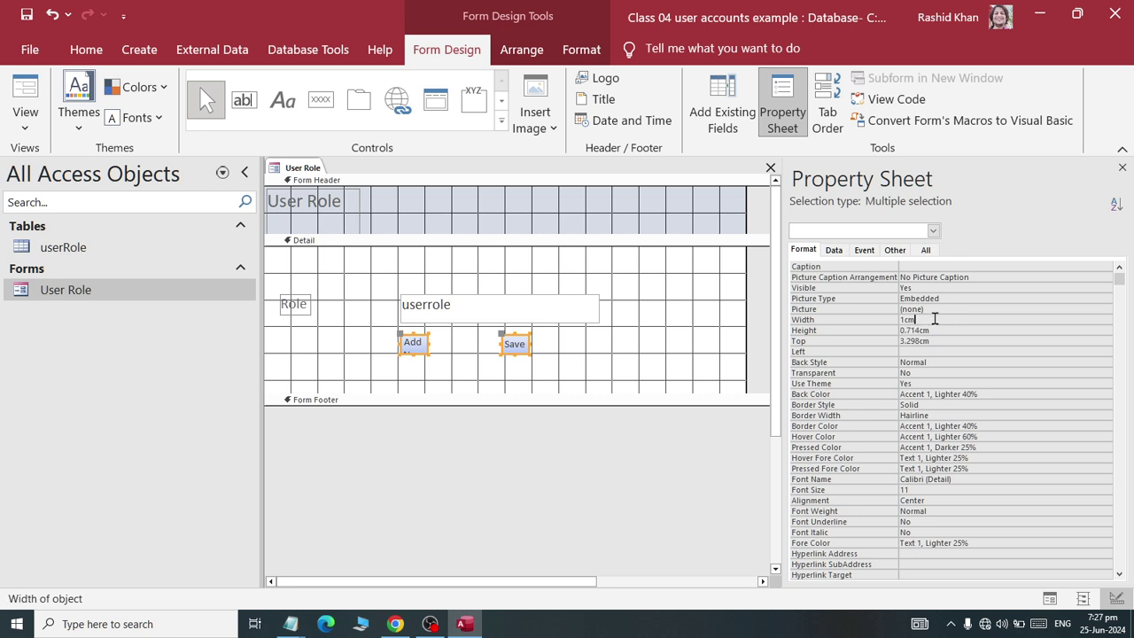
pyautogui.click(822, 317)
pyautogui.press('Return')
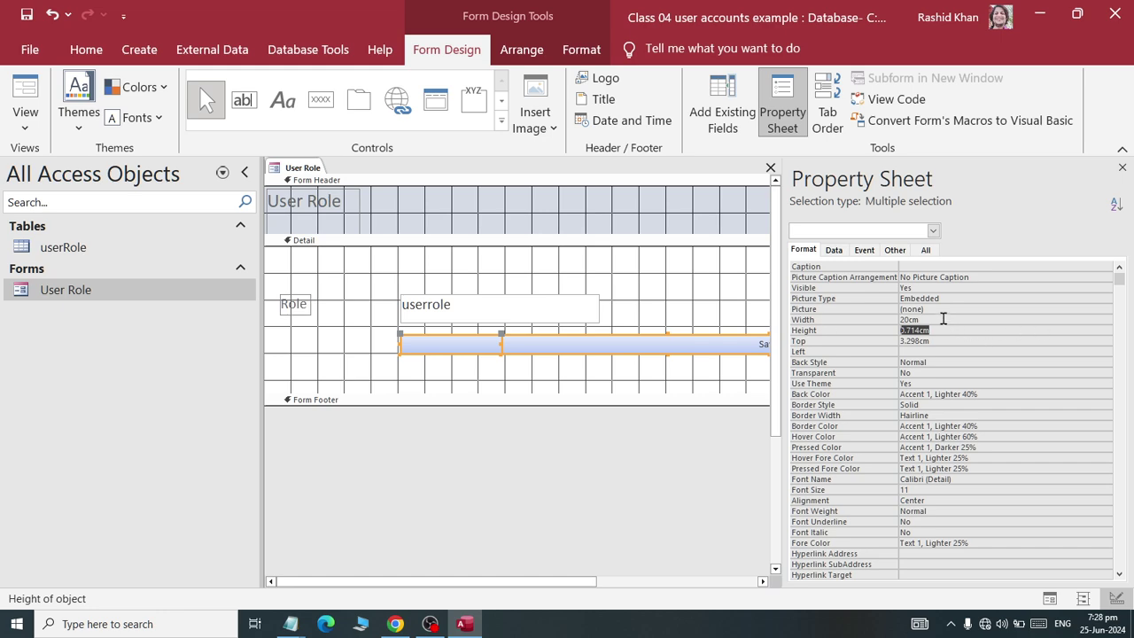
pyautogui.click(813, 319)
pyautogui.write('5')
pyautogui.press('Return')
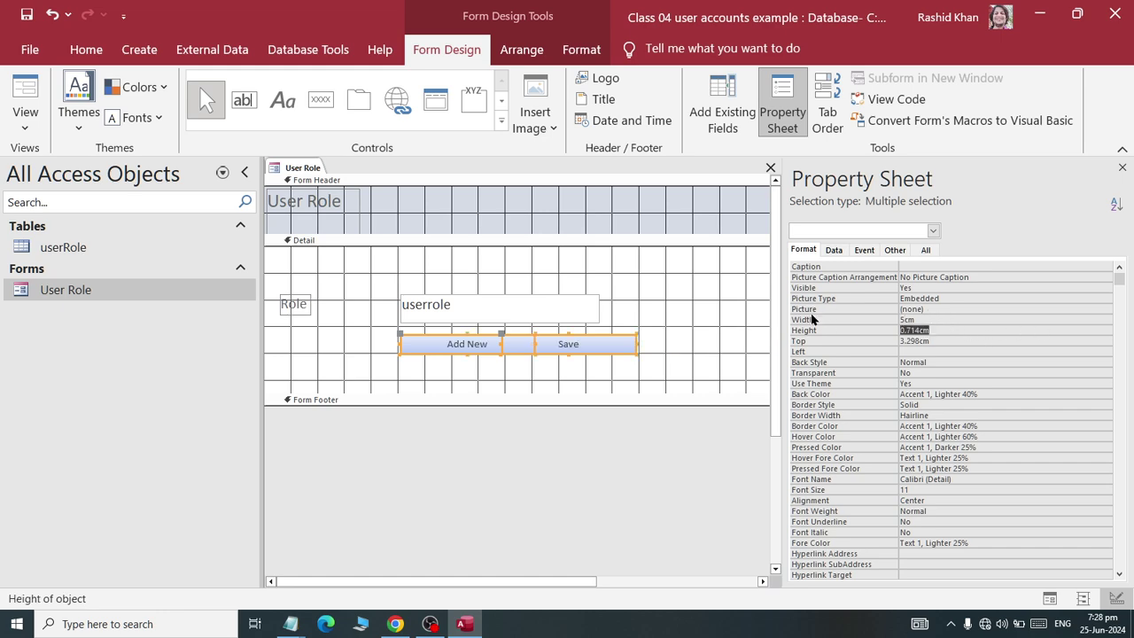
# - Reposition Add New and Save side by side beneath the Role field
pyautogui.click(473, 360)
pyautogui.moveTo(473, 351); pyautogui.dragTo(385, 349)
pyautogui.click(549, 346)
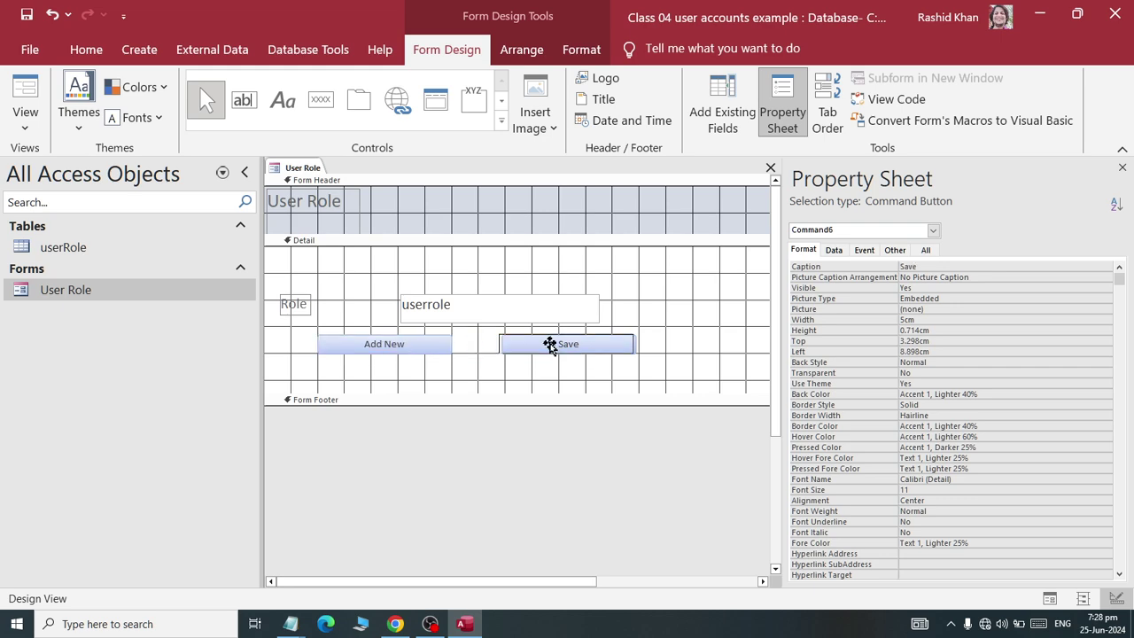
pyautogui.moveTo(549, 347); pyautogui.dragTo(315, 329)
pyautogui.click(455, 380)
pyautogui.moveTo(328, 337); pyautogui.dragTo(328, 337)
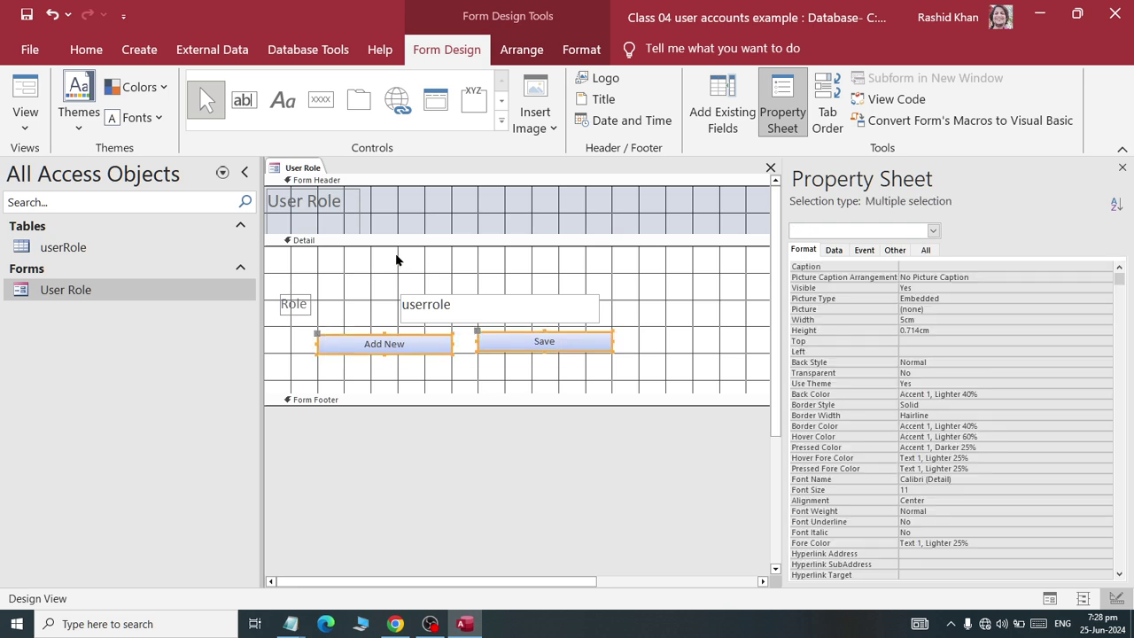
pyautogui.click(581, 50)
# - Set the Add New and Save button text to font size 16
pyautogui.click(327, 87)
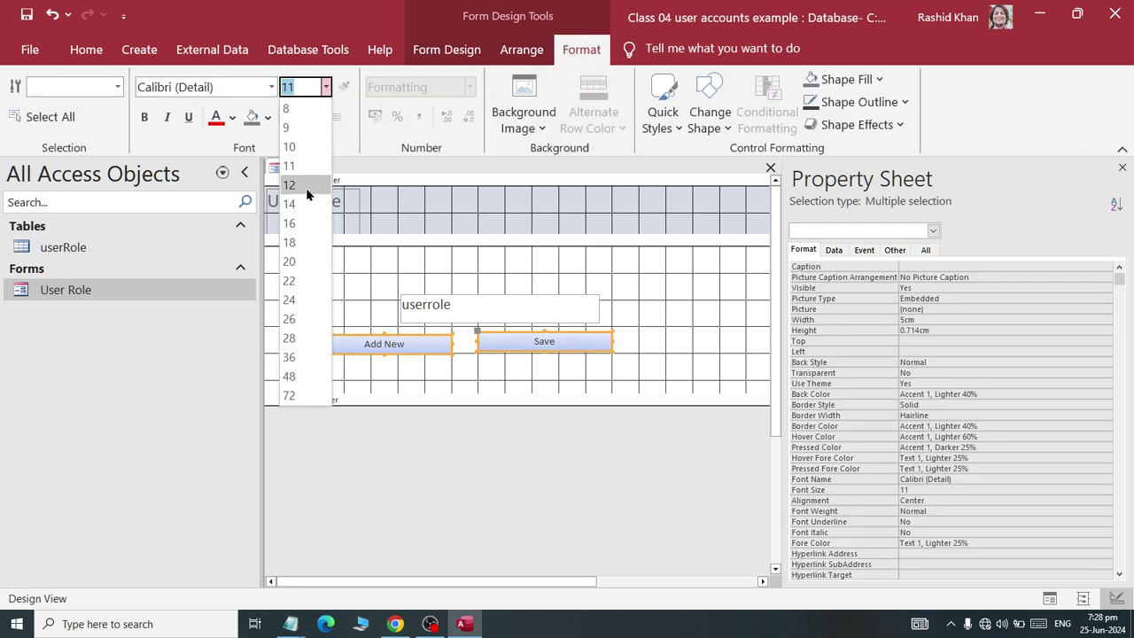
pyautogui.click(303, 226)
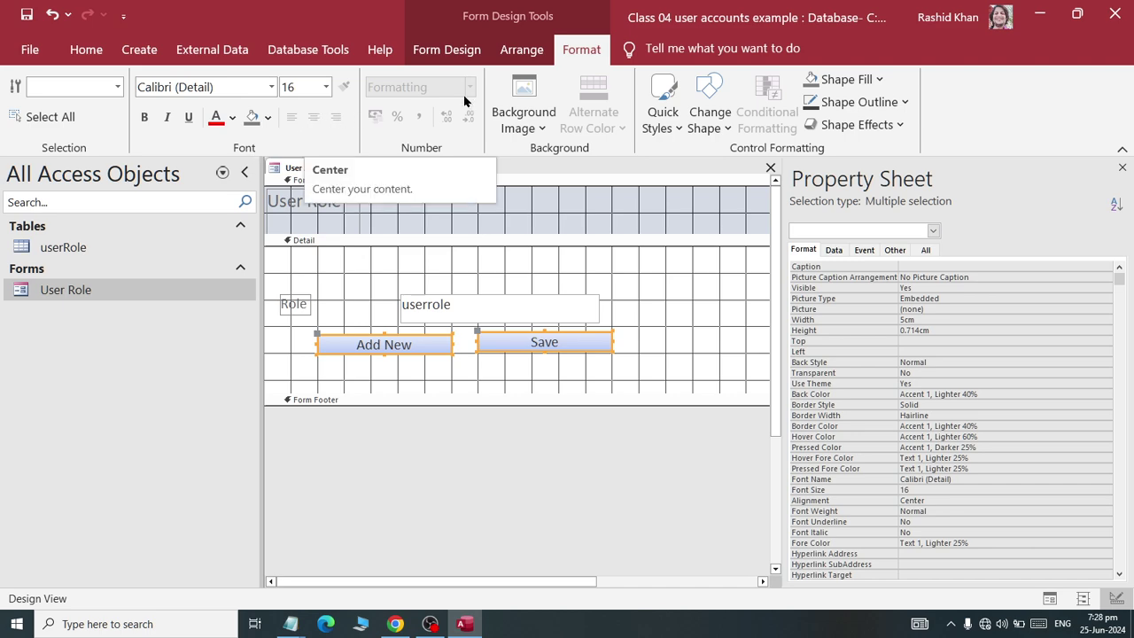
pyautogui.click(524, 50)
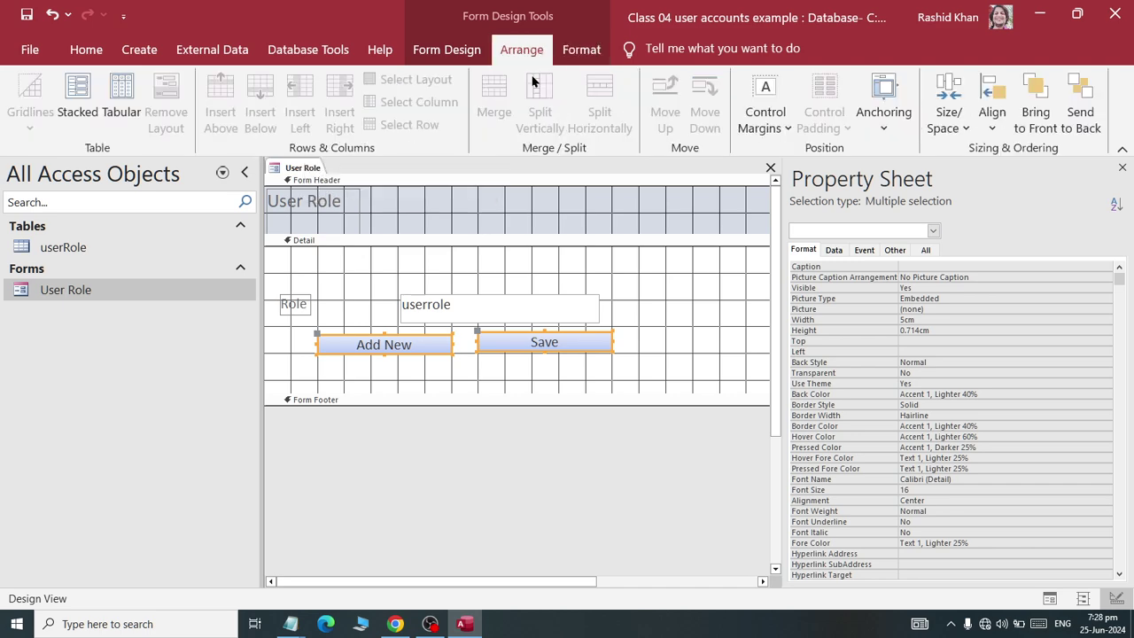
pyautogui.click(500, 391)
# - Nudge the Save button into position with the arrow keys
pyautogui.click(540, 342)
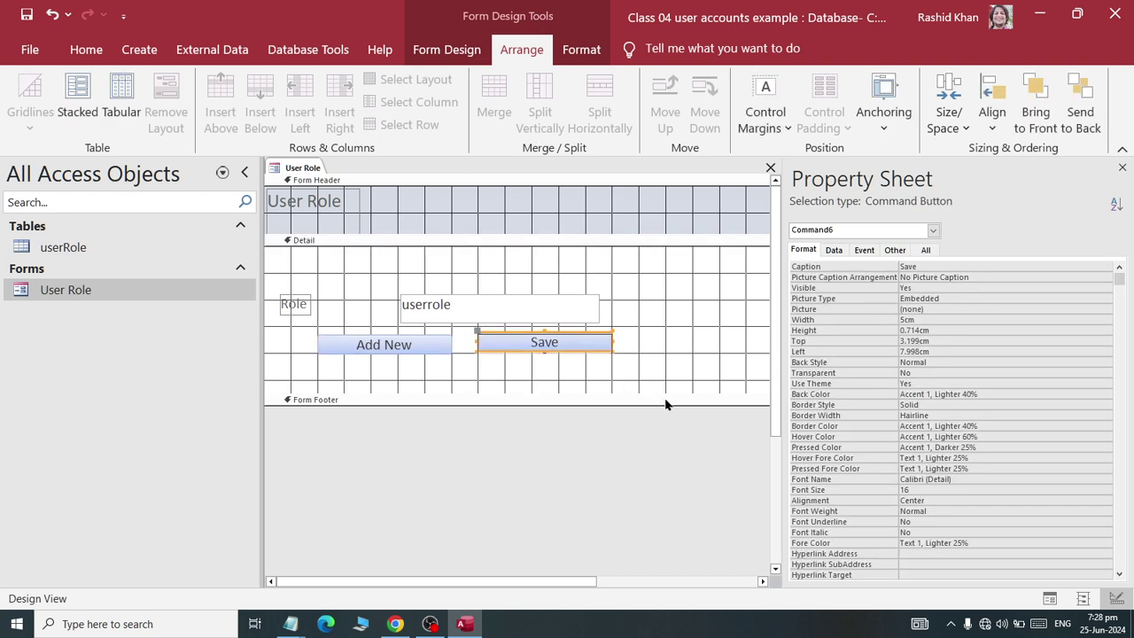
pyautogui.press('Down')
pyautogui.press('Down')
pyautogui.press('Down')
pyautogui.press('Right')
pyautogui.press('Right')
pyautogui.press('Right')
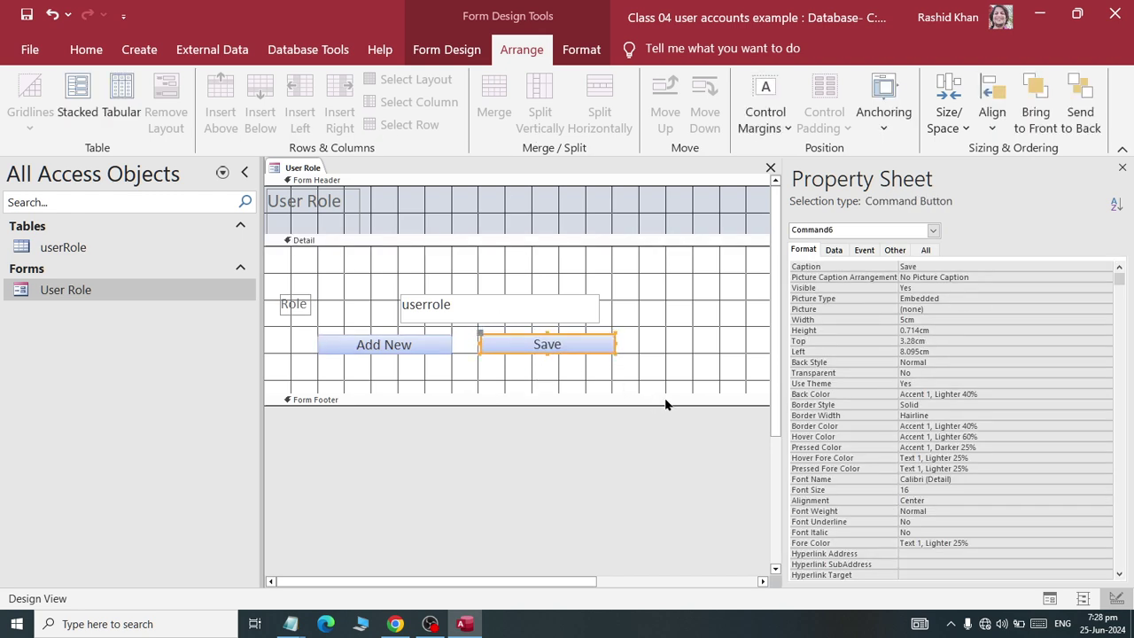
pyautogui.press('Left')
pyautogui.press('Left')
pyautogui.press('Left')
pyautogui.moveTo(579, 375); pyautogui.dragTo(361, 320)
pyautogui.click(355, 317)
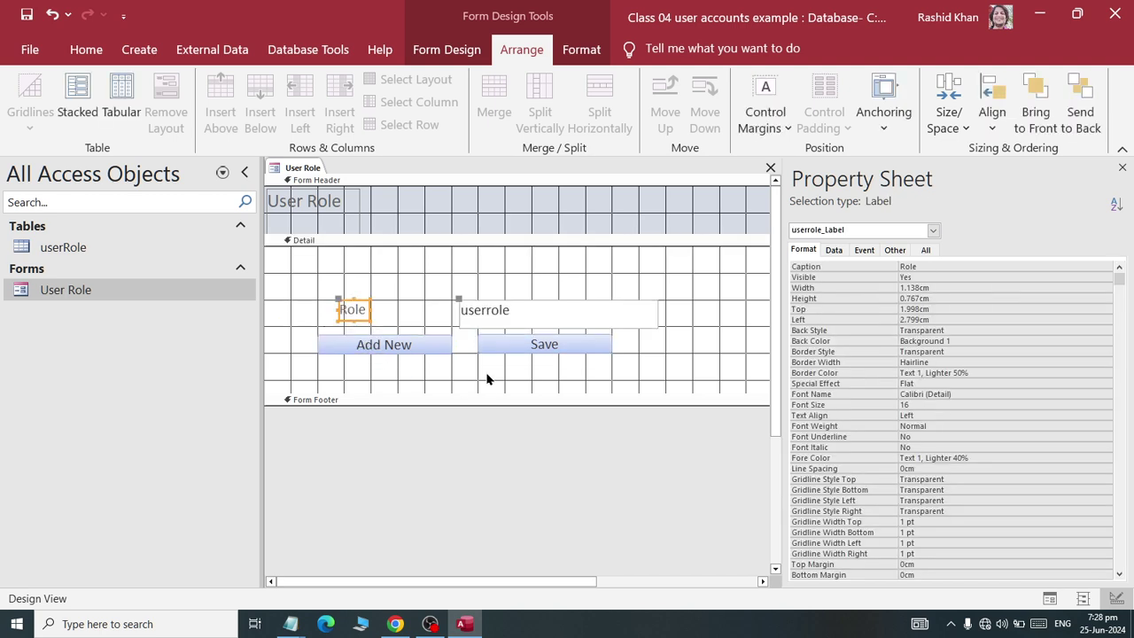
# - Move the userrole text box left so it sits beside the Role label
pyautogui.click(461, 307)
pyautogui.moveTo(461, 299); pyautogui.dragTo(397, 296)
pyautogui.click(397, 374)
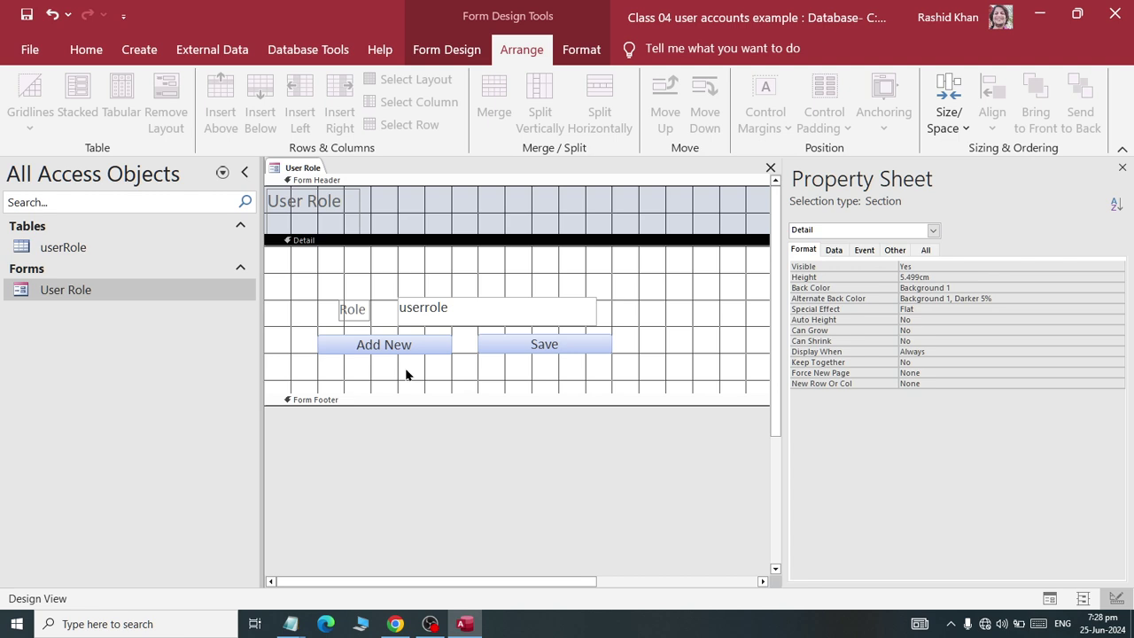
pyautogui.rightClick(304, 167)
# - Close design view and enter the Admin role in the User Role form
pyautogui.click(319, 194)
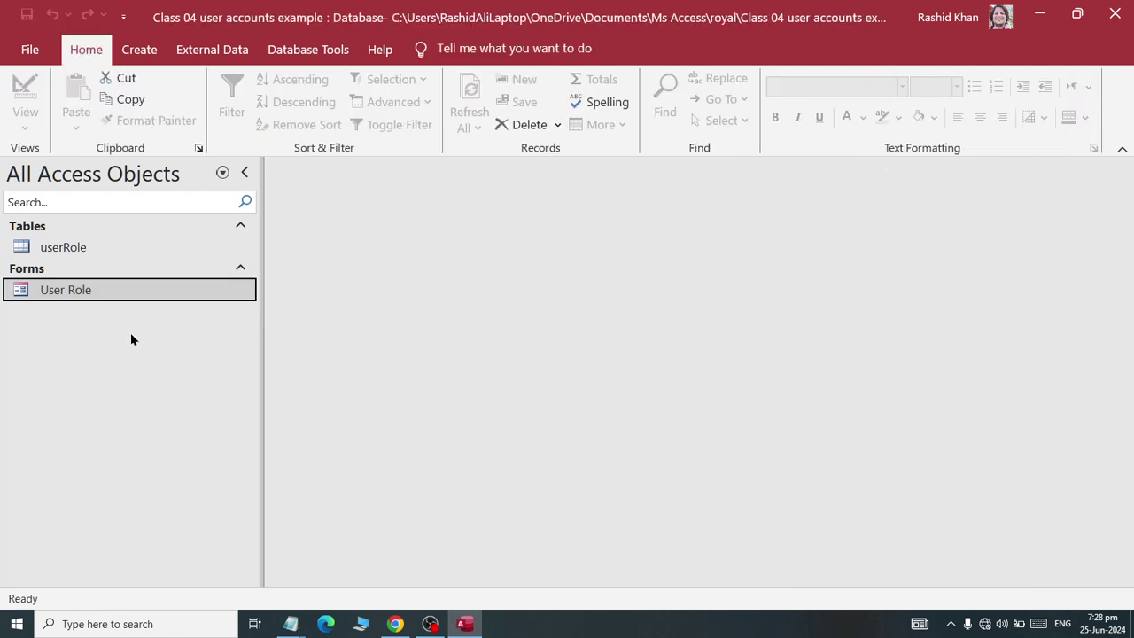
pyautogui.doubleClick(58, 299)
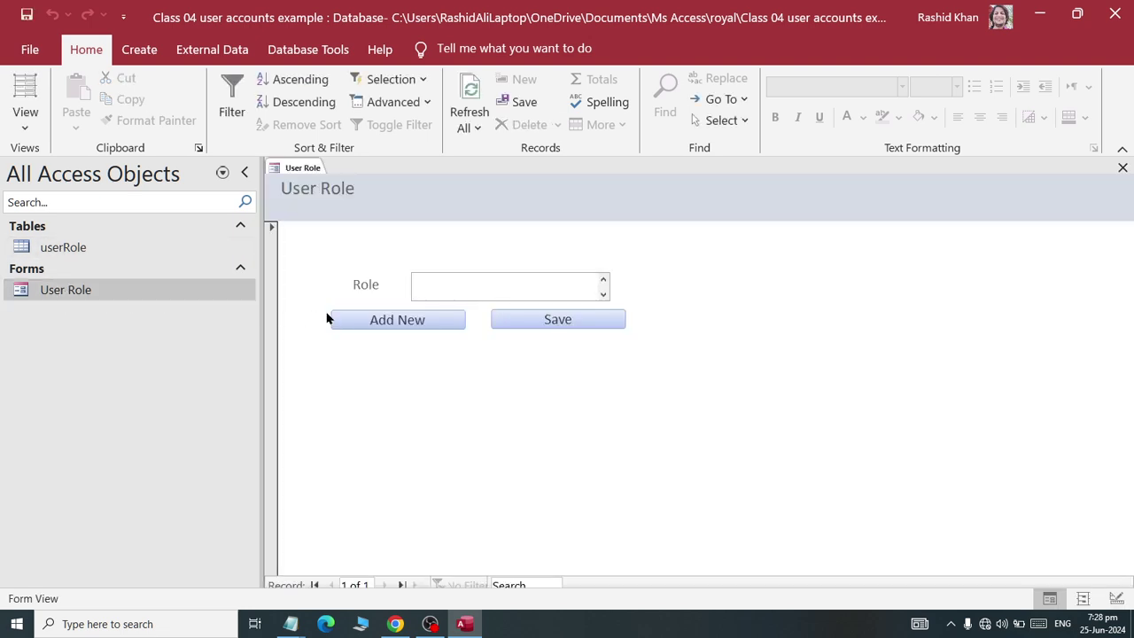
pyautogui.write('Admin')
pyautogui.click(554, 321)
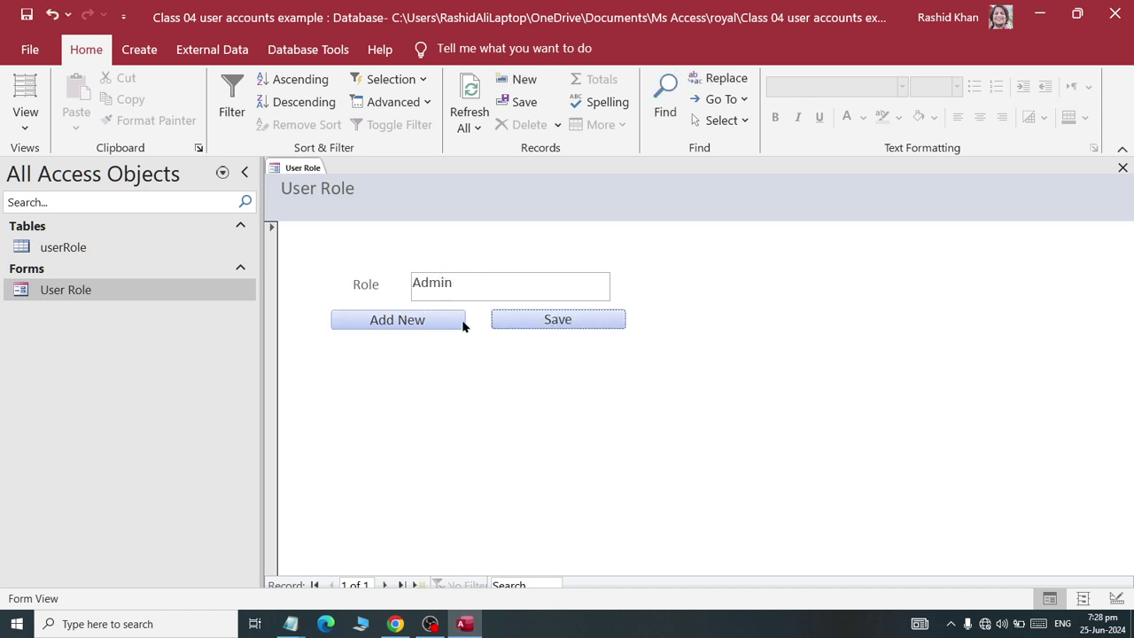
# - Add the Standard user role record
pyautogui.click(390, 321)
pyautogui.click(449, 294)
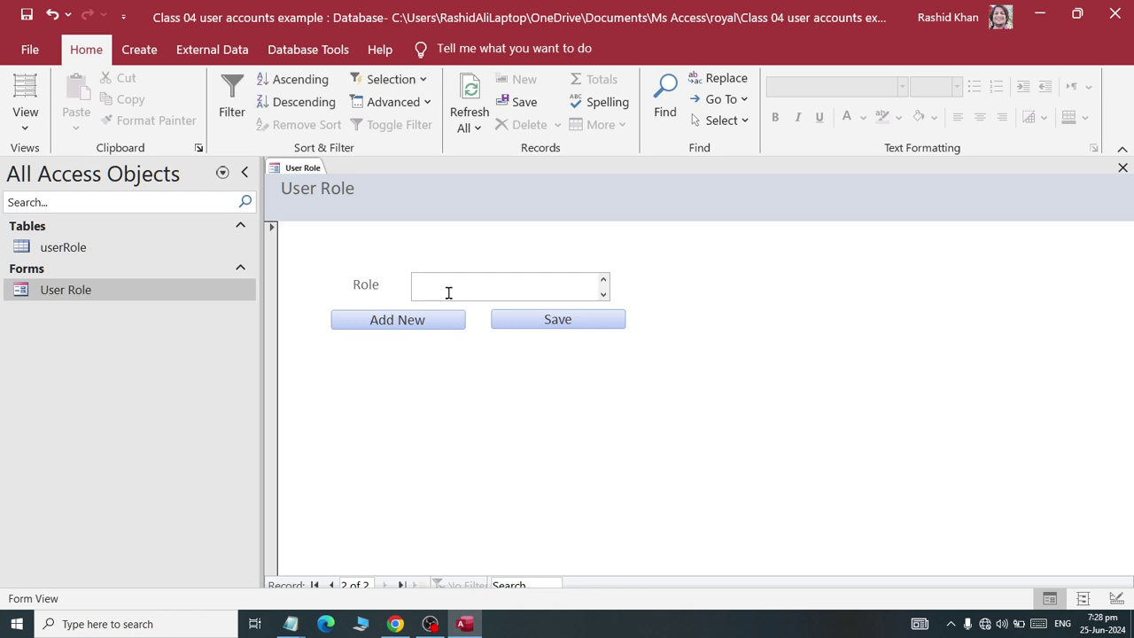
pyautogui.write('Stan')
pyautogui.press('BackSpace')
pyautogui.press('BackSpace')
pyautogui.press('BackSpace')
pyautogui.press('BackSpace')
pyautogui.press('BackSpace')
pyautogui.write('Standa')
pyautogui.click(559, 319)
# - Add the Principal and Student role records
pyautogui.click(413, 317)
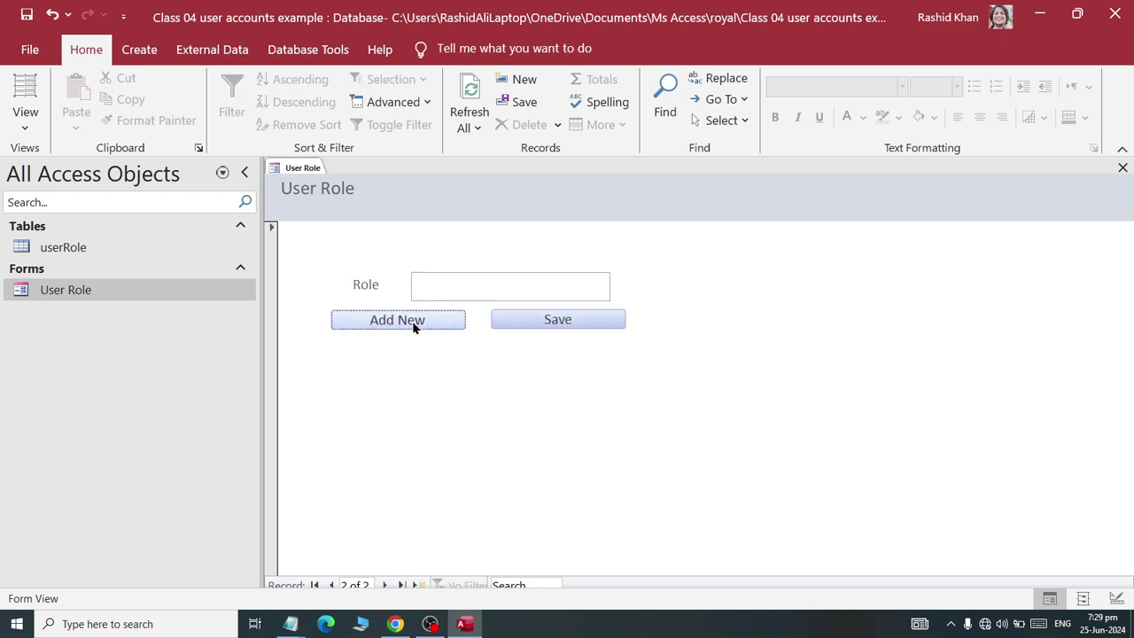
pyautogui.write('Pri')
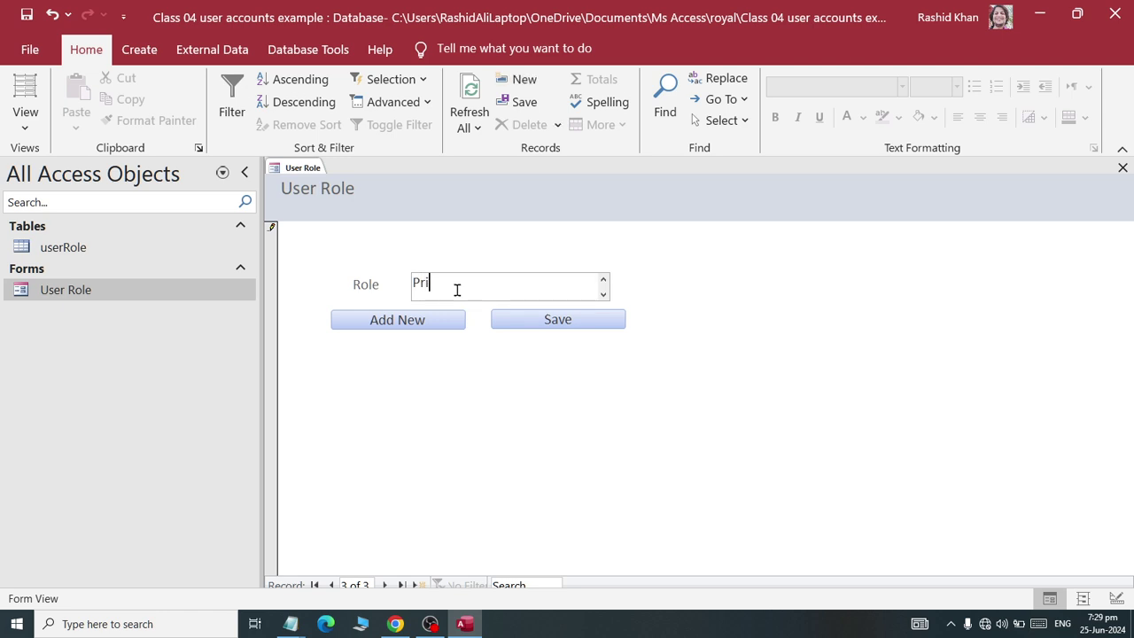
pyautogui.write('ncipal')
pyautogui.click(549, 322)
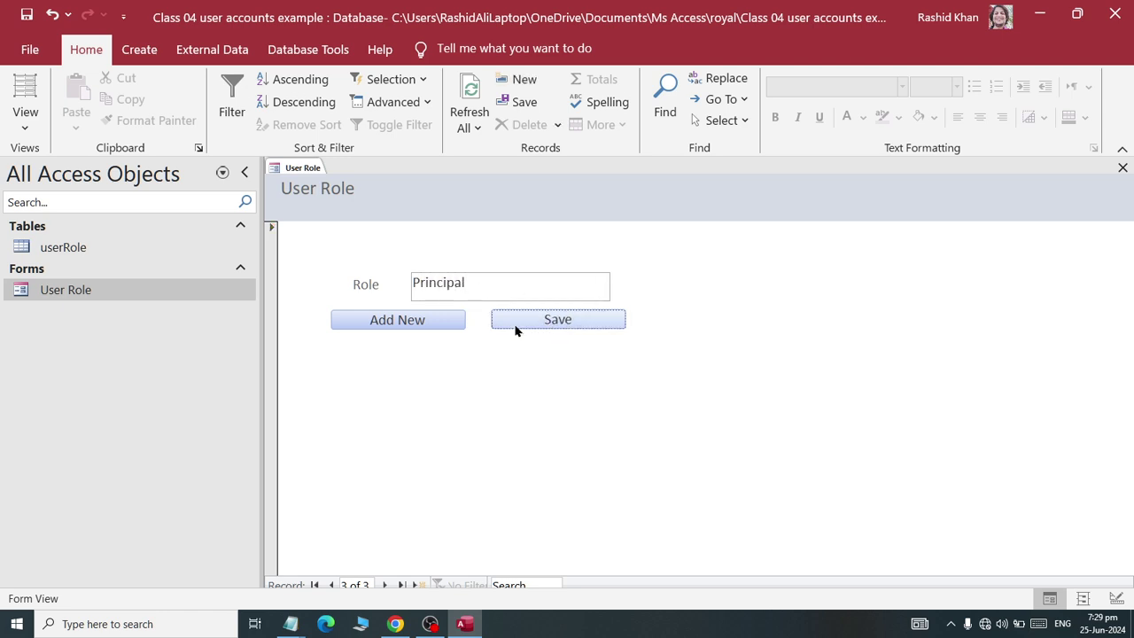
pyautogui.click(391, 322)
pyautogui.click(450, 287)
pyautogui.write('Stue')
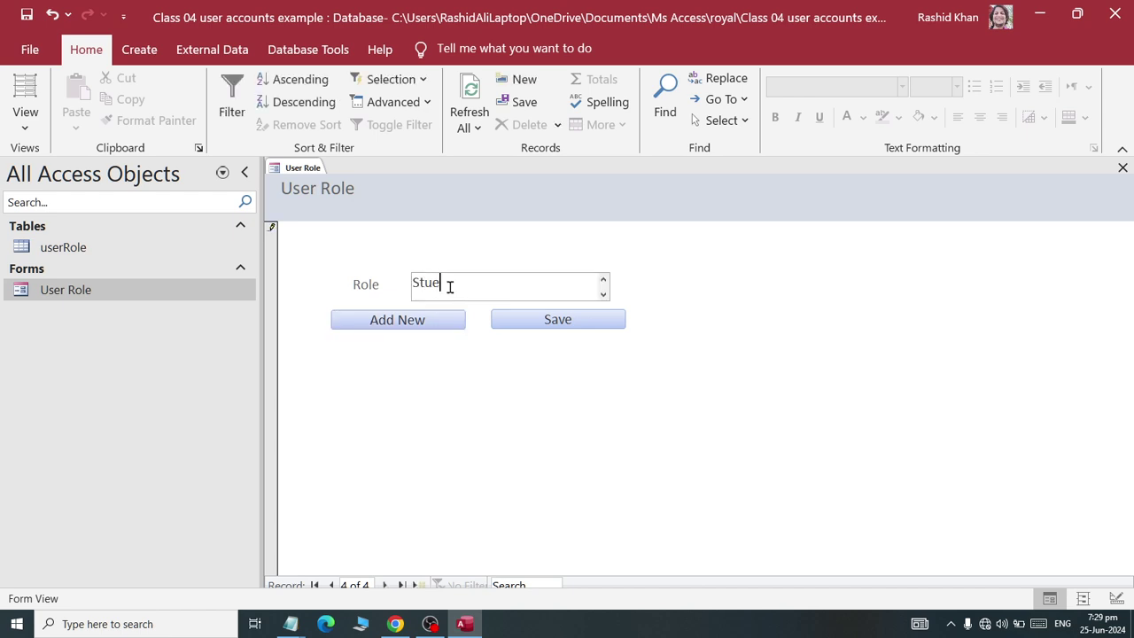
pyautogui.press('BackSpace')
pyautogui.write('dent')
pyautogui.click(592, 323)
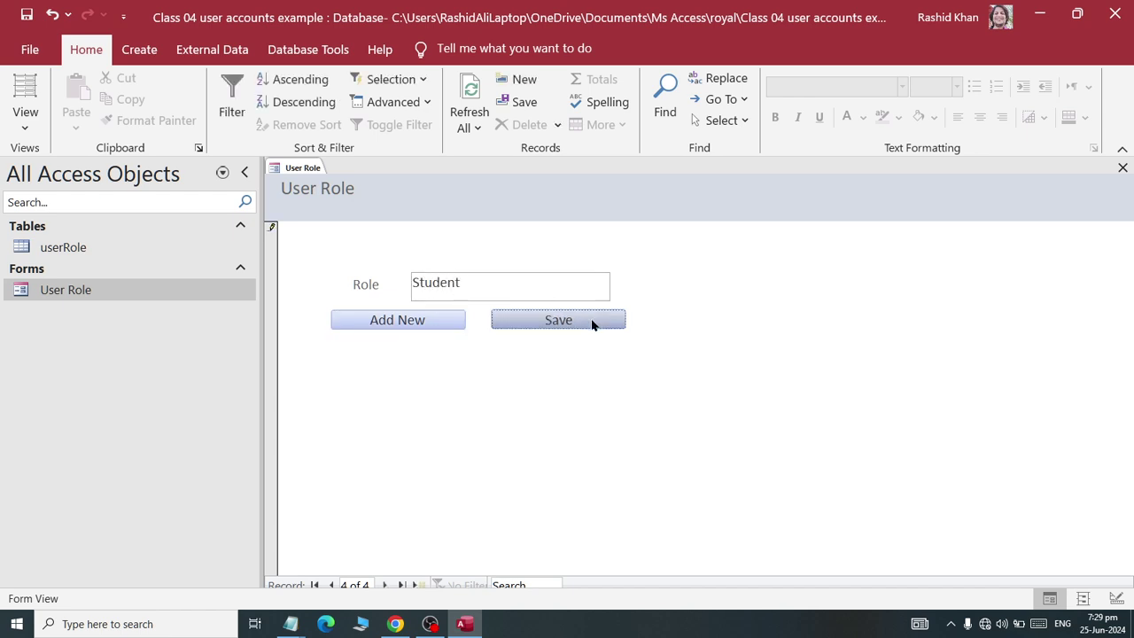
# - Save the User Role form, then check the four roles in the userRole table and close it
pyautogui.rightClick(293, 168)
pyautogui.click(296, 209)
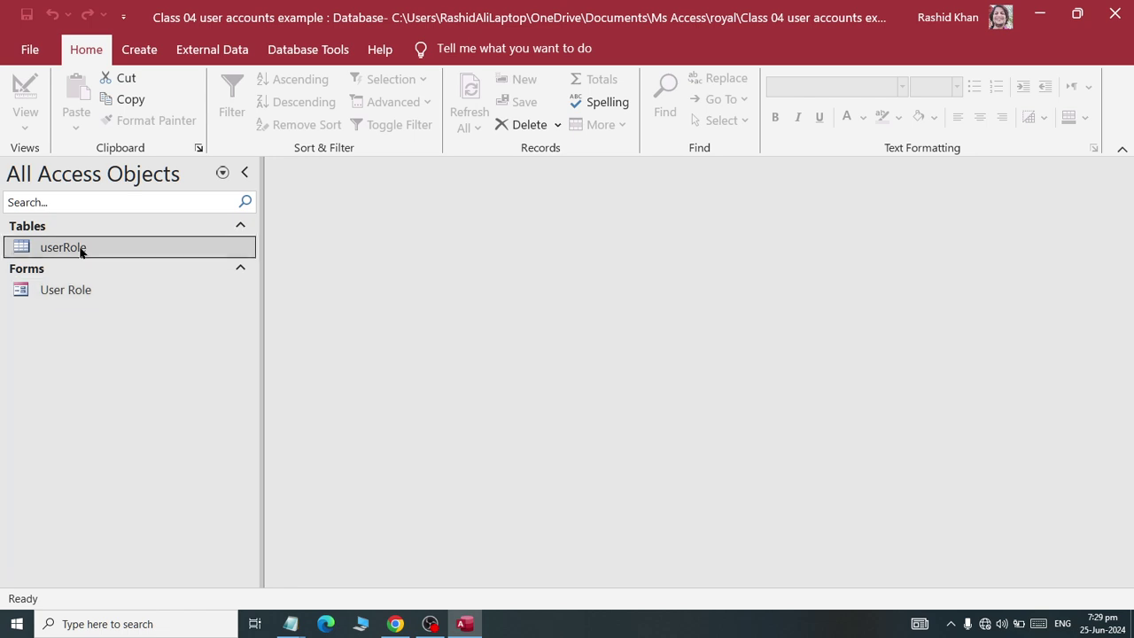
pyautogui.doubleClick(80, 248)
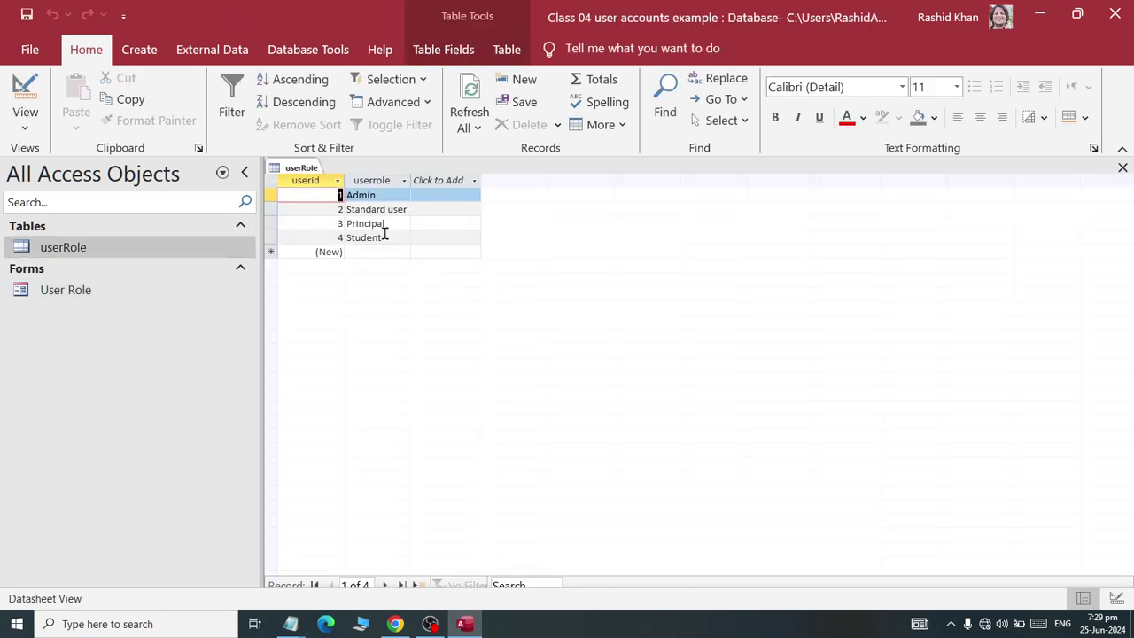
pyautogui.rightClick(304, 168)
pyautogui.click(336, 200)
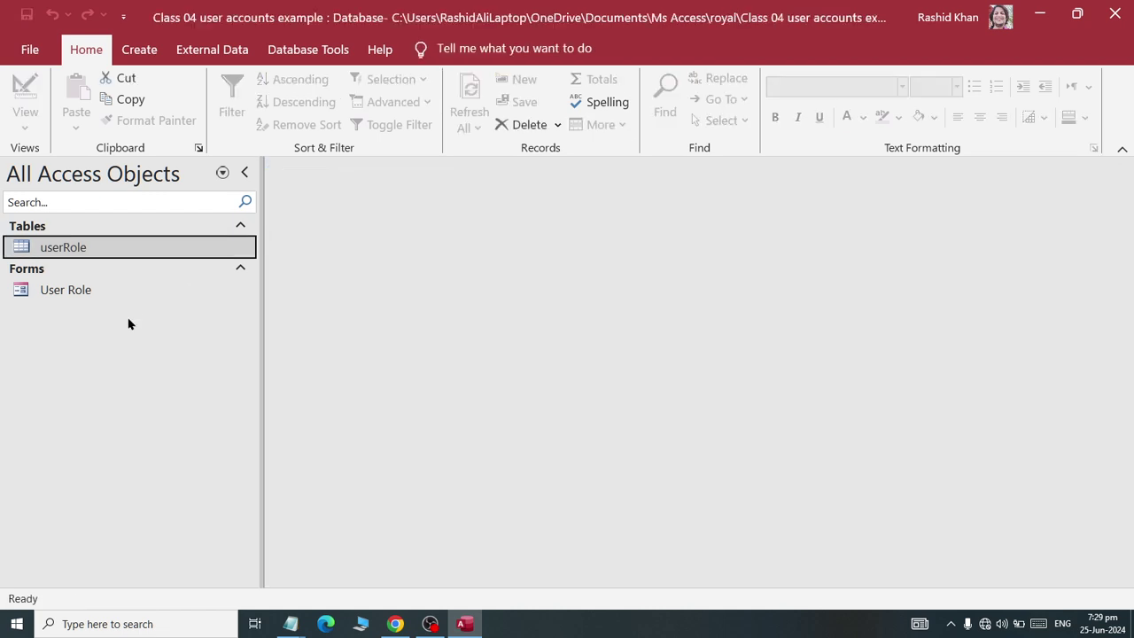
pyautogui.click(127, 51)
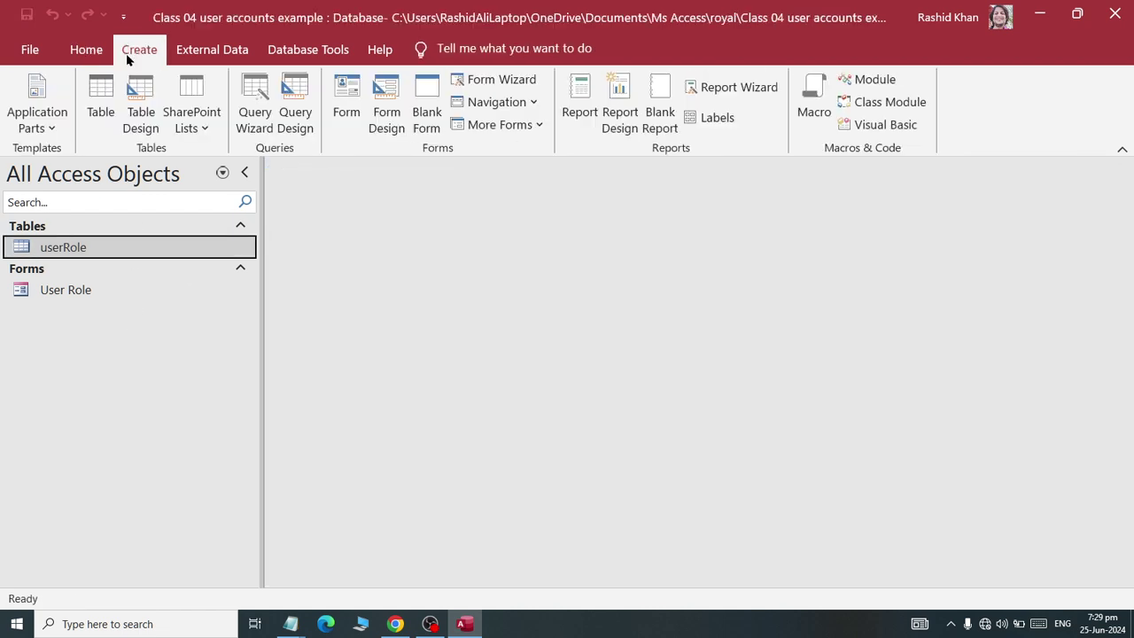
# - Create a new table named userinfo in Design View
pyautogui.click(100, 120)
pyautogui.click(25, 126)
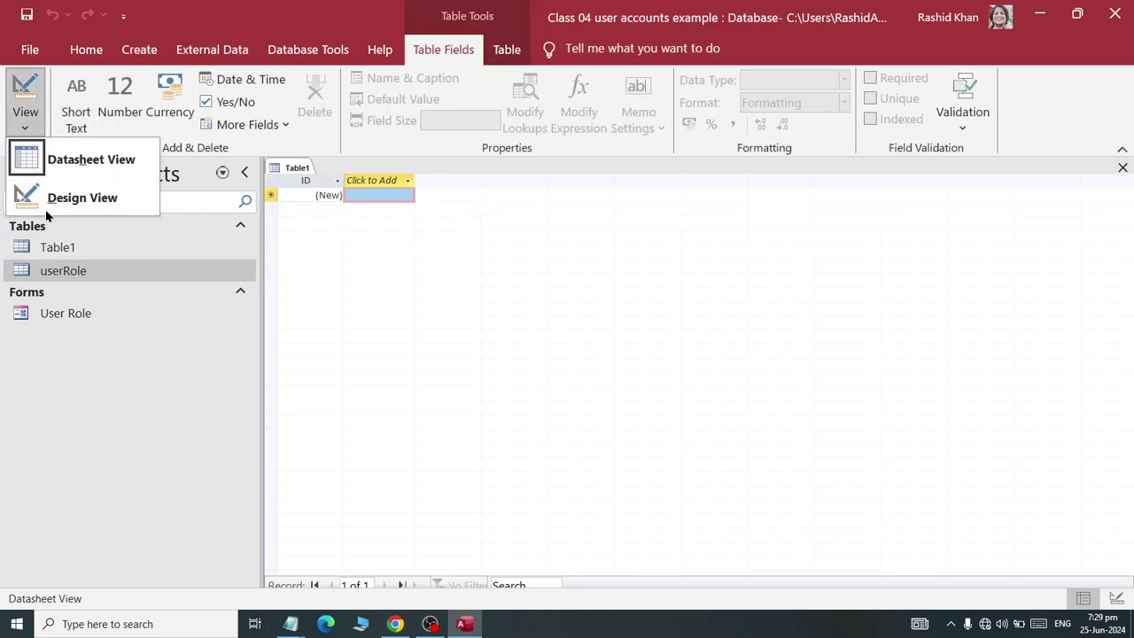
pyautogui.click(53, 206)
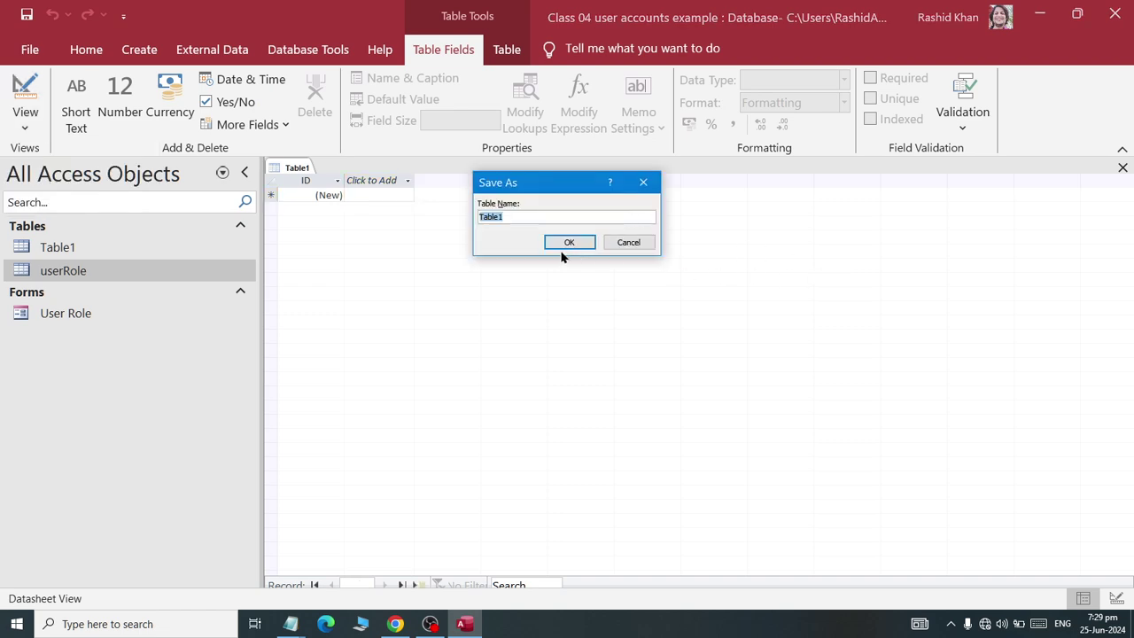
pyautogui.write('userinfo')
pyautogui.click(556, 243)
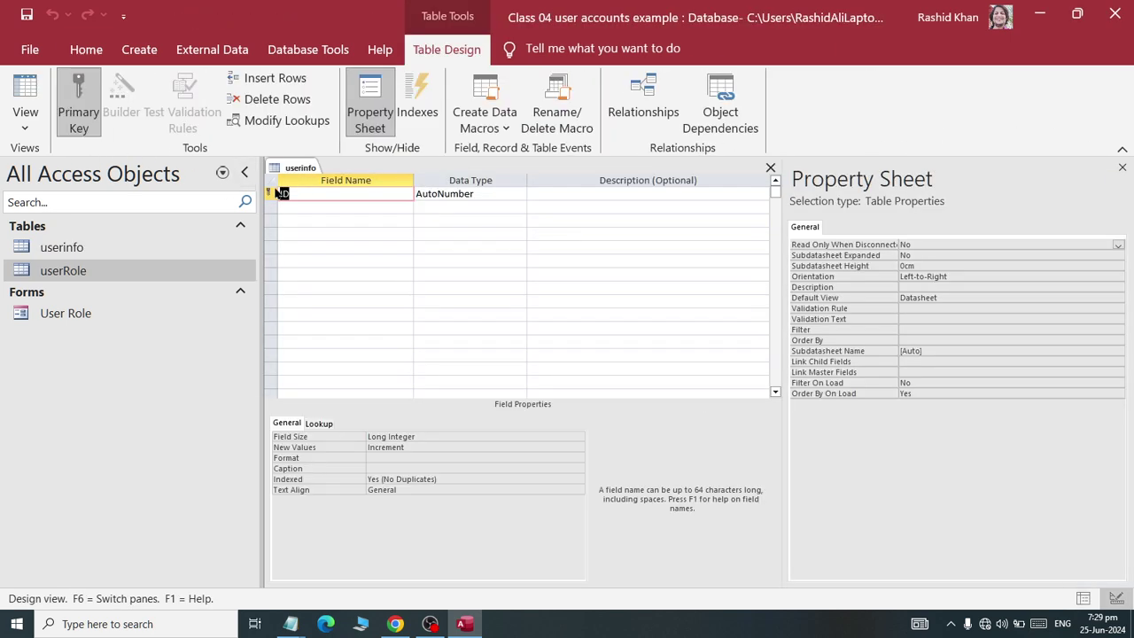
# - Enter the fields userid, firstname, lastname, username, email and password
pyautogui.click(276, 194)
pyautogui.write('user')
pyautogui.press('Tab')
pyautogui.press('Tab')
pyautogui.press('Tab')
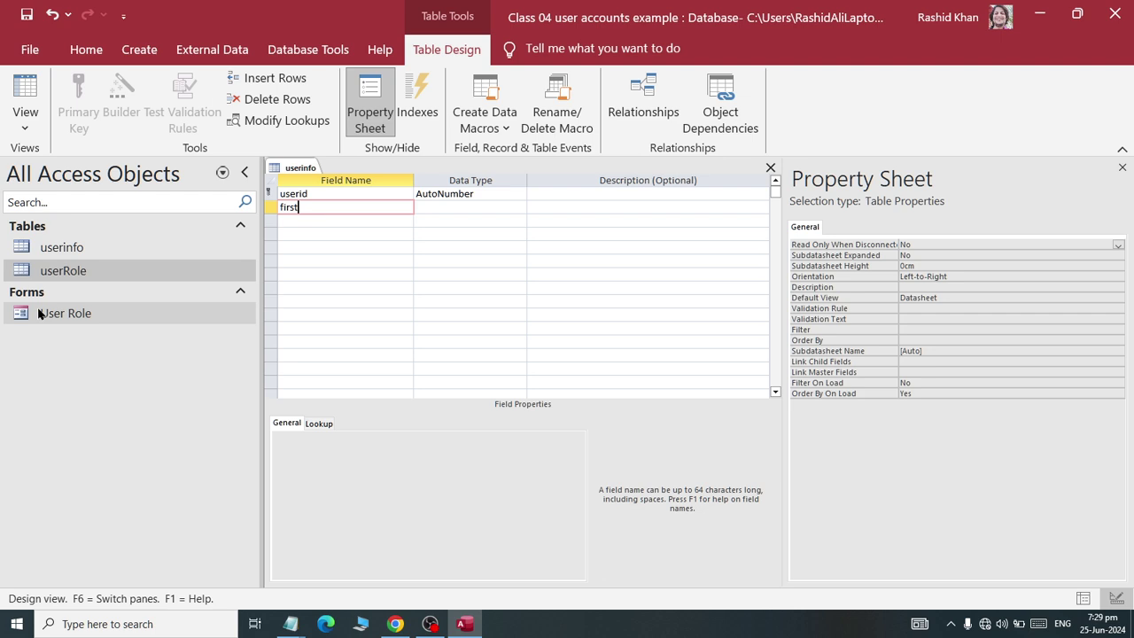
pyautogui.press('Tab')
pyautogui.press('Tab')
pyautogui.press('Tab')
pyautogui.write('l')
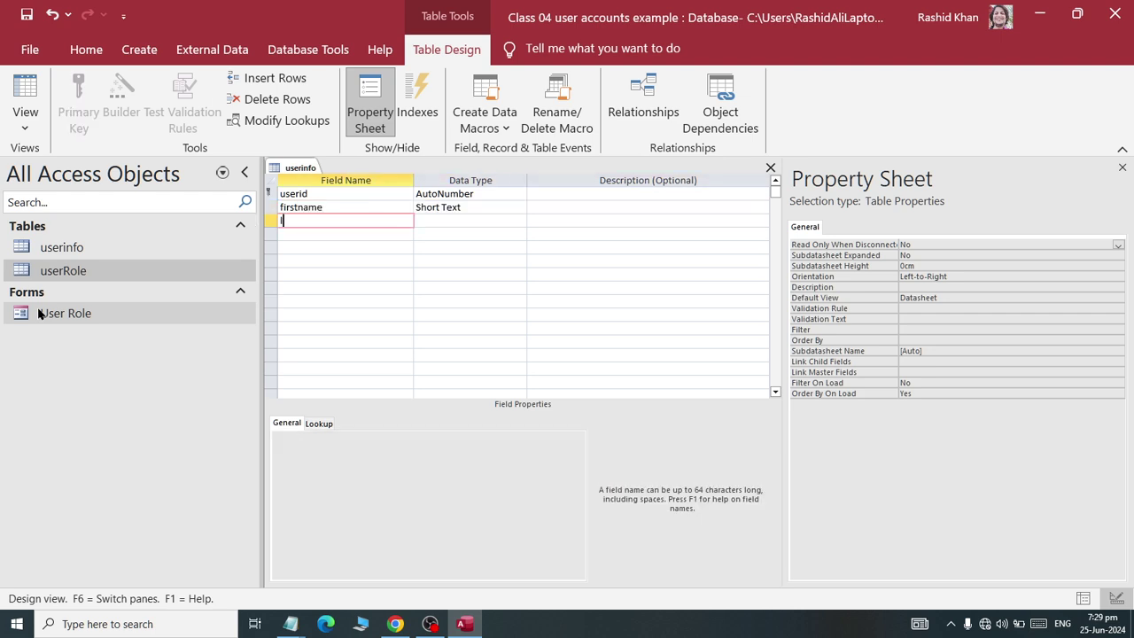
pyautogui.write('astname')
pyautogui.press('Tab')
pyautogui.press('Tab')
pyautogui.press('Tab')
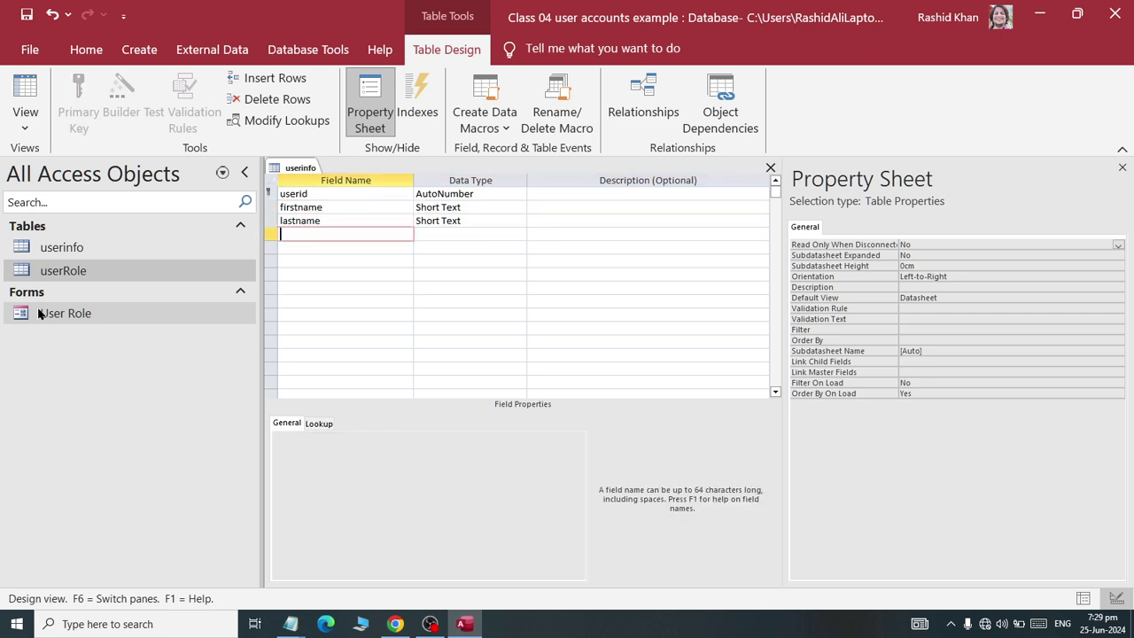
pyautogui.write('username')
pyautogui.press('Tab')
pyautogui.press('Tab')
pyautogui.press('Tab')
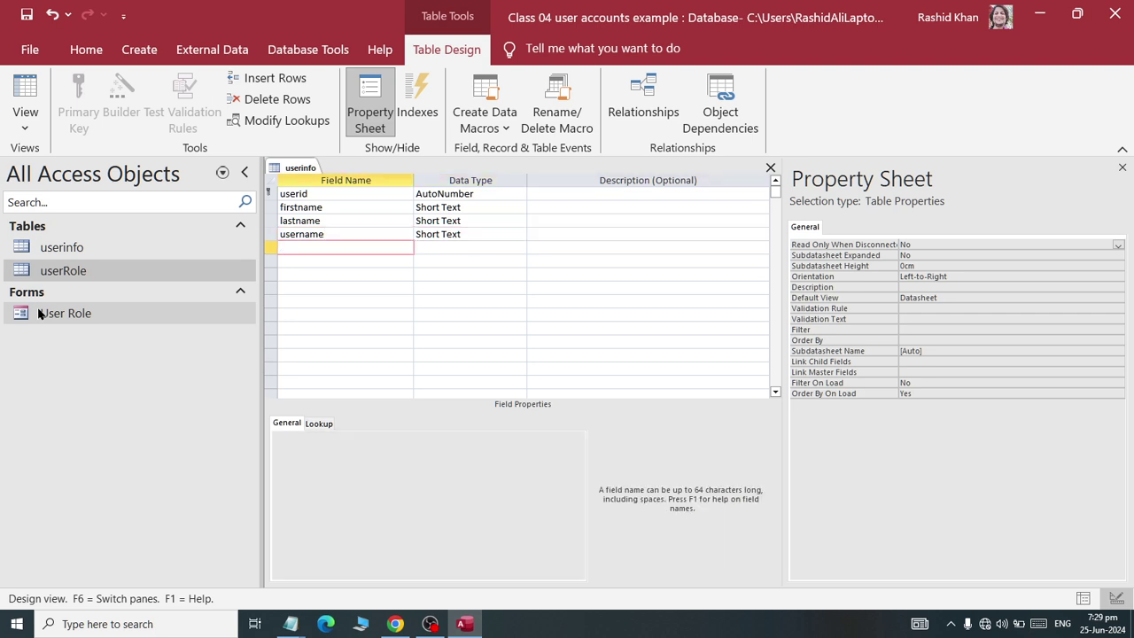
pyautogui.write('ema')
pyautogui.press('Tab')
pyautogui.press('Tab')
pyautogui.press('Tab')
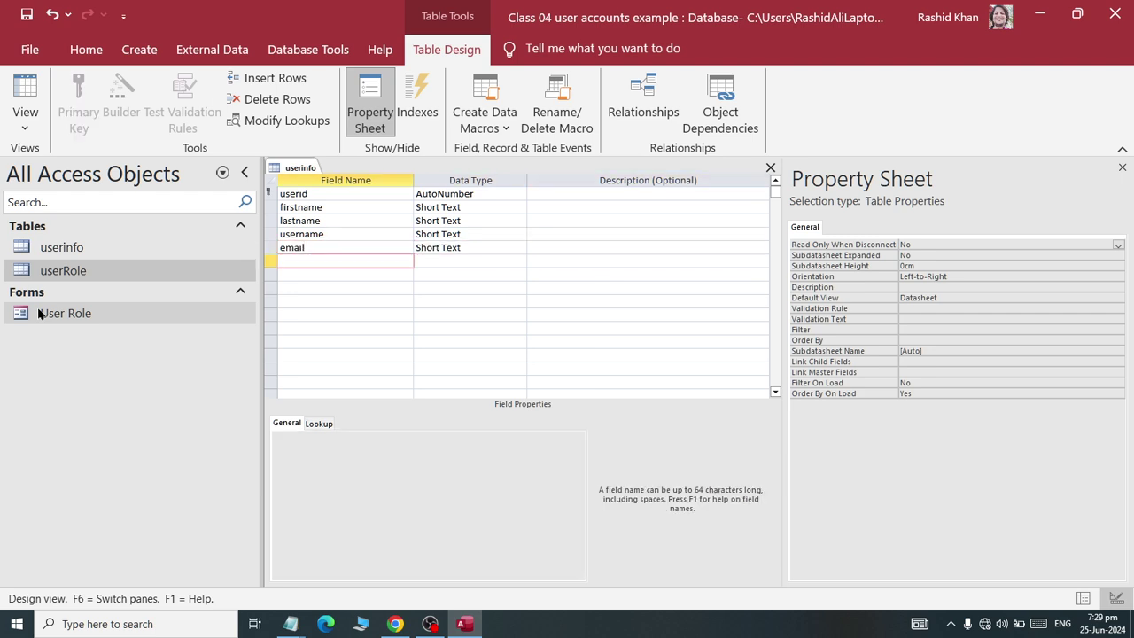
pyautogui.write('password')
pyautogui.press('Tab')
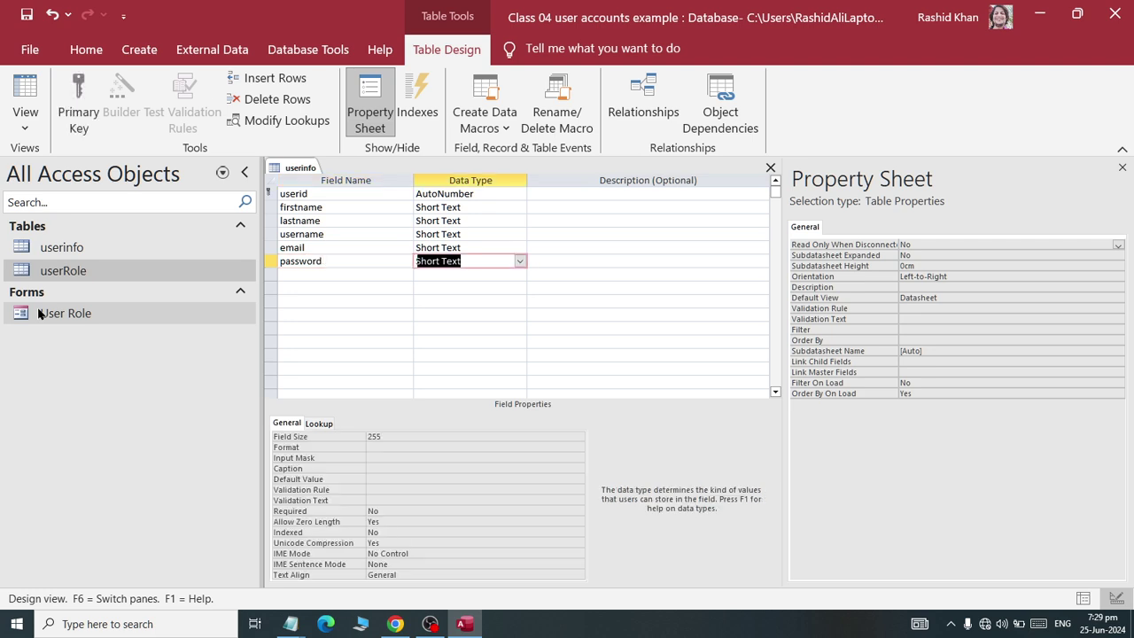
# - Review the password field's data type and format, then save the userinfo table
pyautogui.click(520, 261)
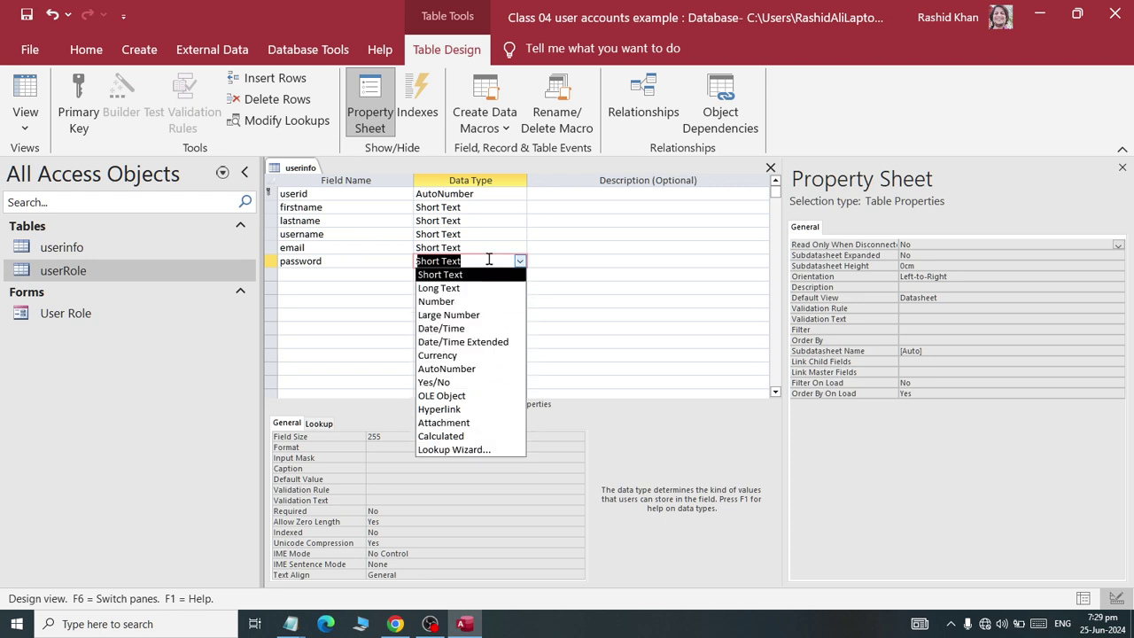
pyautogui.click(490, 249)
pyautogui.click(490, 262)
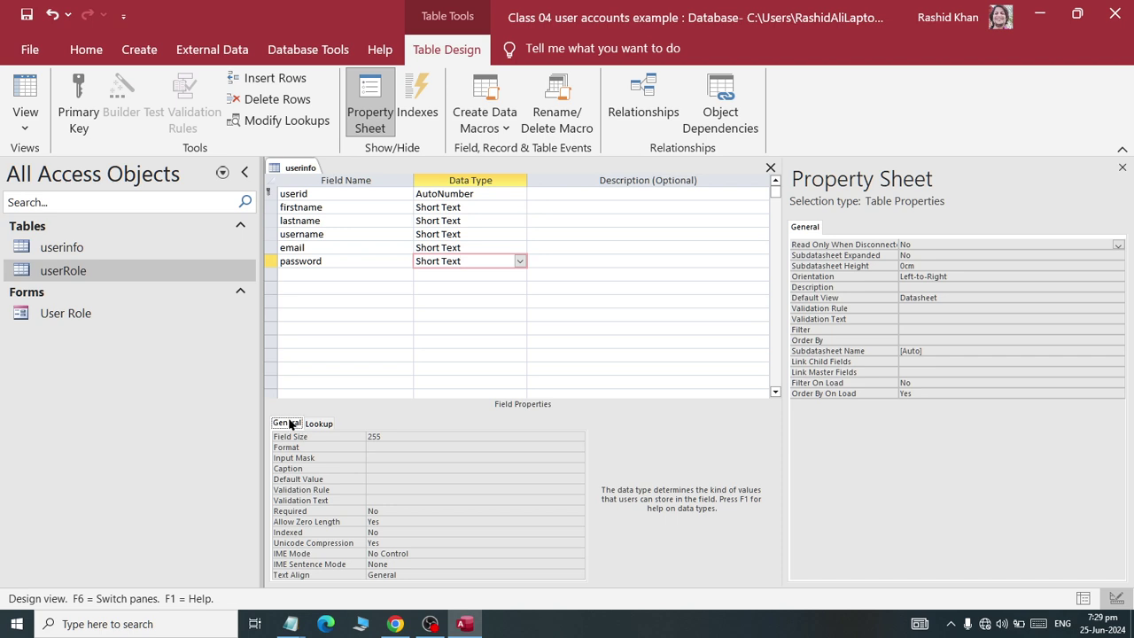
pyautogui.click(317, 448)
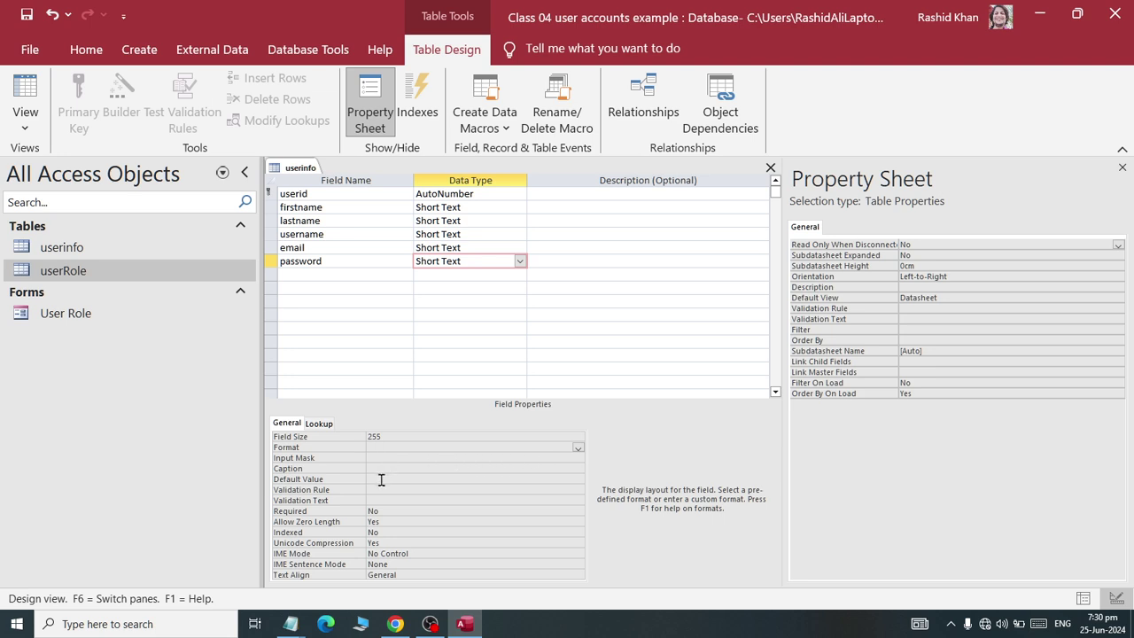
pyautogui.rightClick(301, 168)
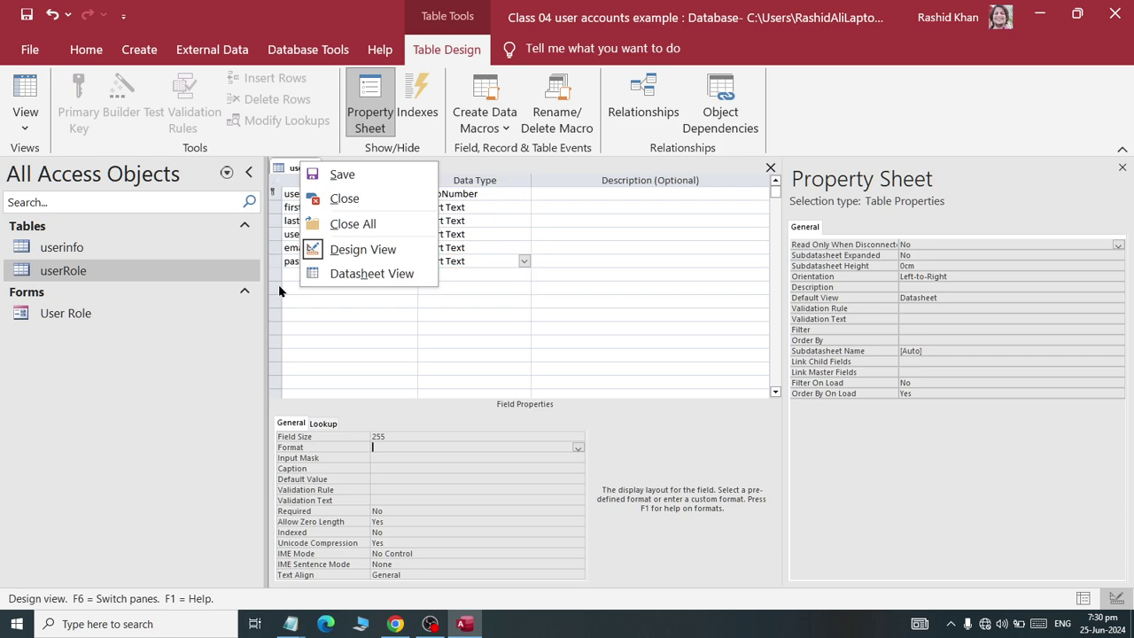
pyautogui.click(342, 175)
pyautogui.click(314, 273)
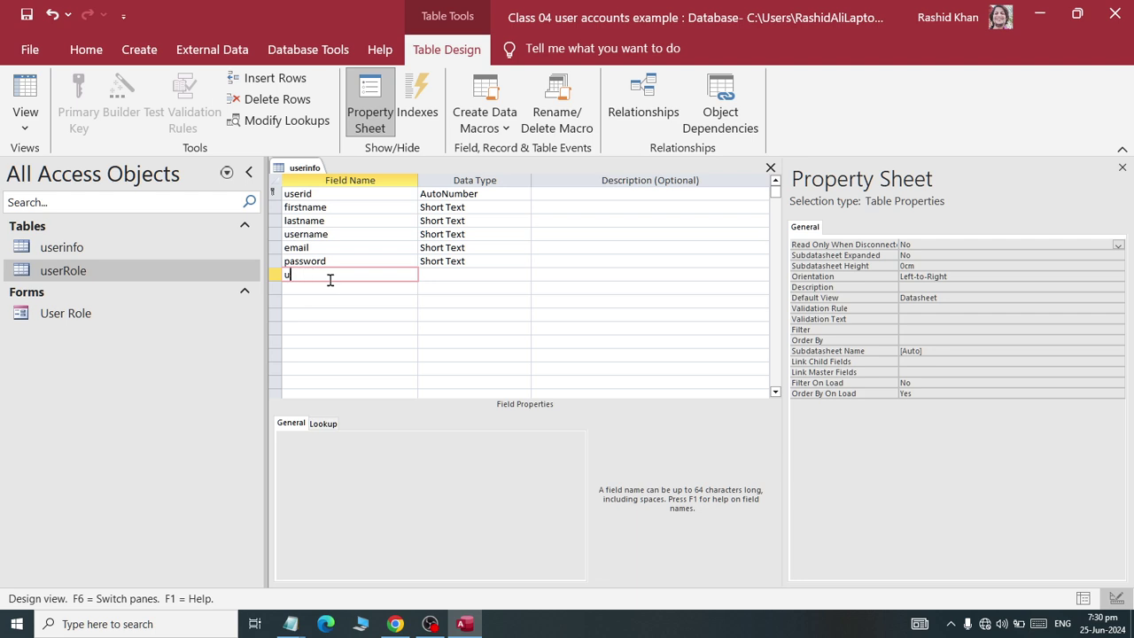
# - Add a userrole lookup field that takes its values from the userRole table's userrole field
pyautogui.click(470, 274)
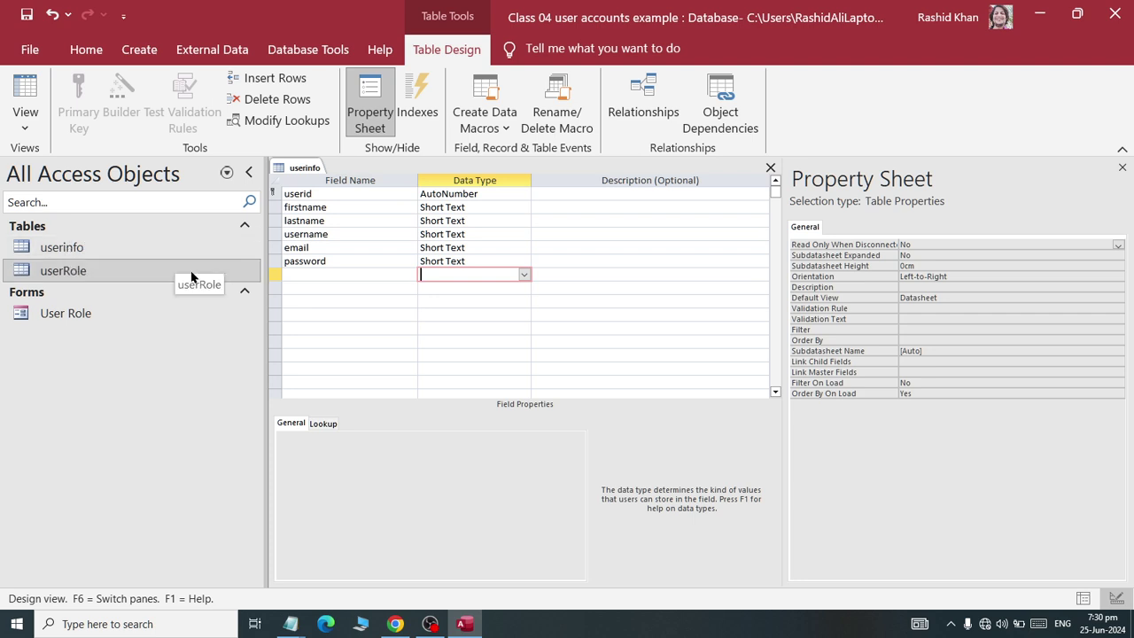
pyautogui.click(524, 275)
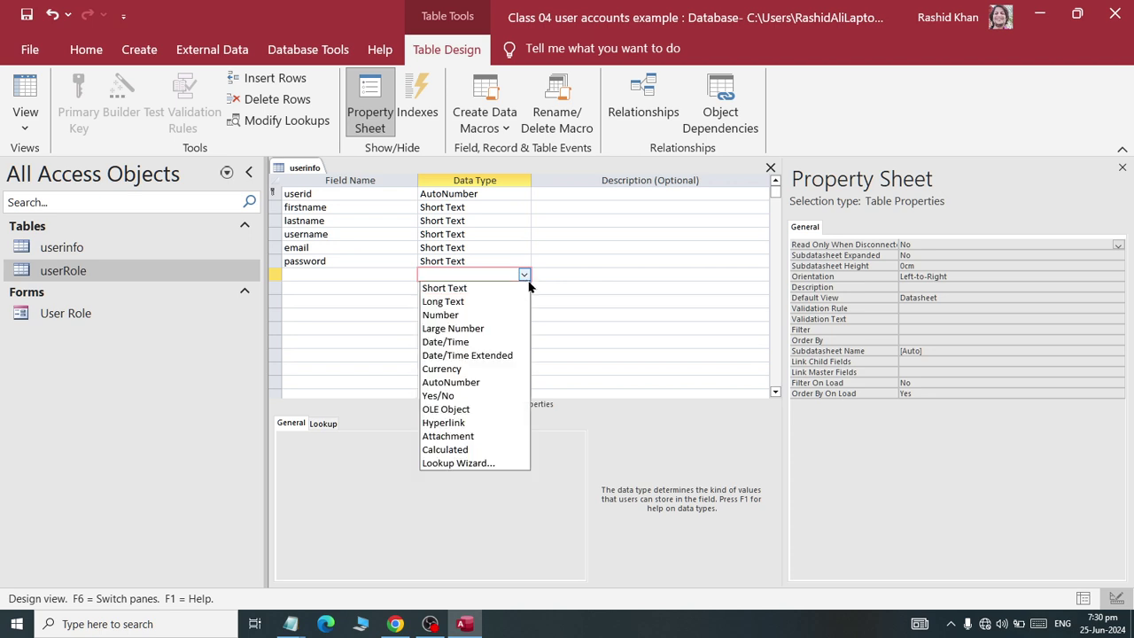
pyautogui.click(509, 463)
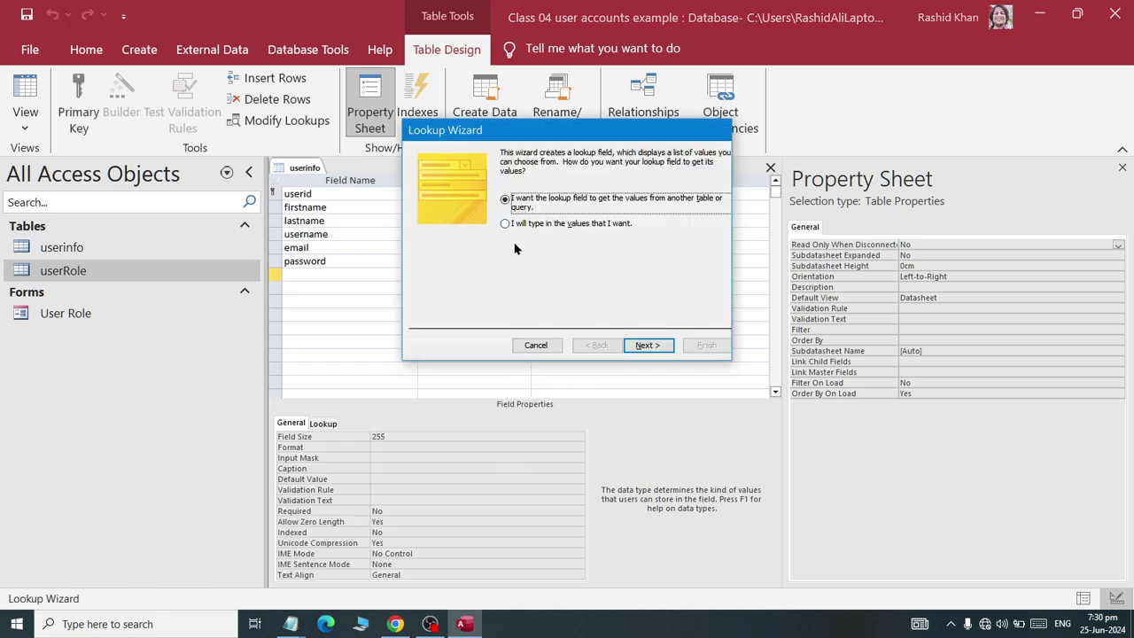
pyautogui.click(644, 343)
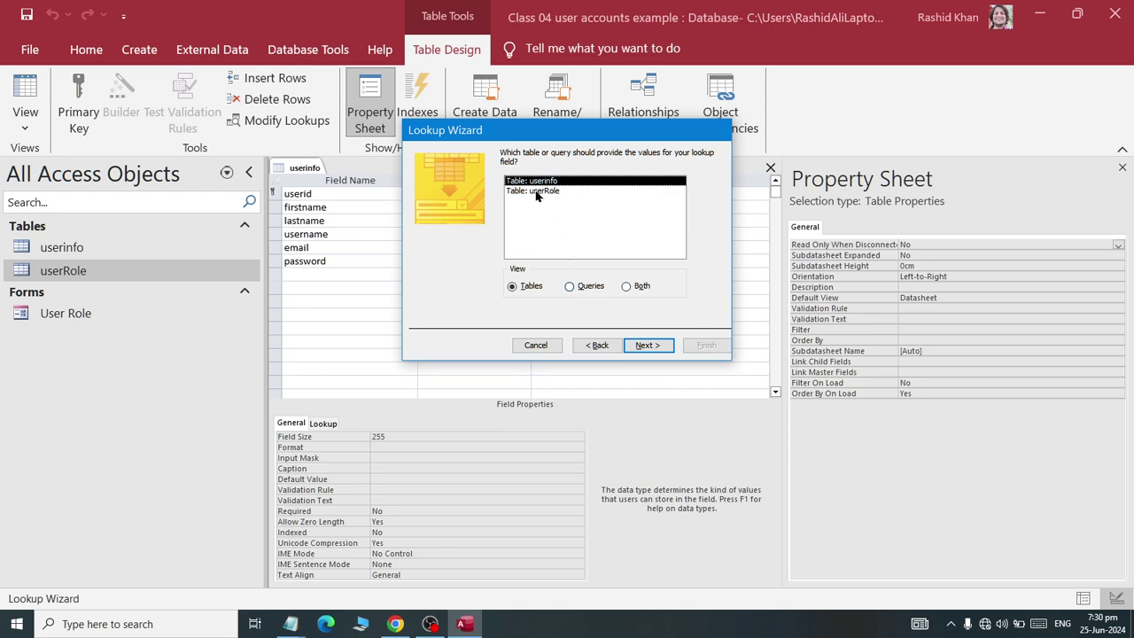
pyautogui.doubleClick(535, 196)
pyautogui.click(431, 260)
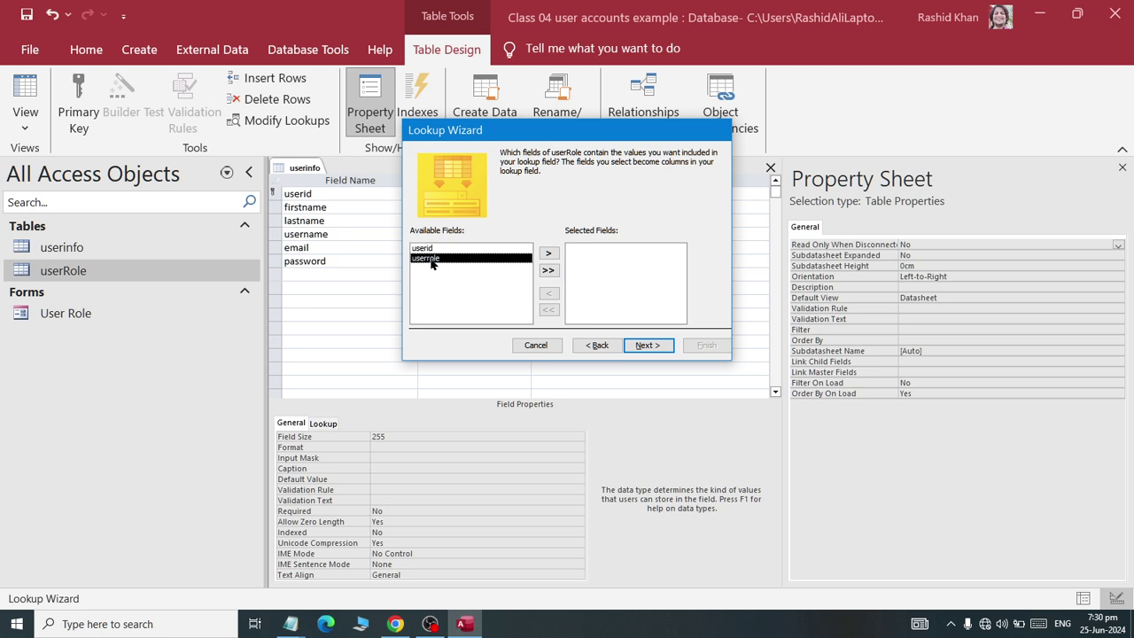
pyautogui.click(548, 254)
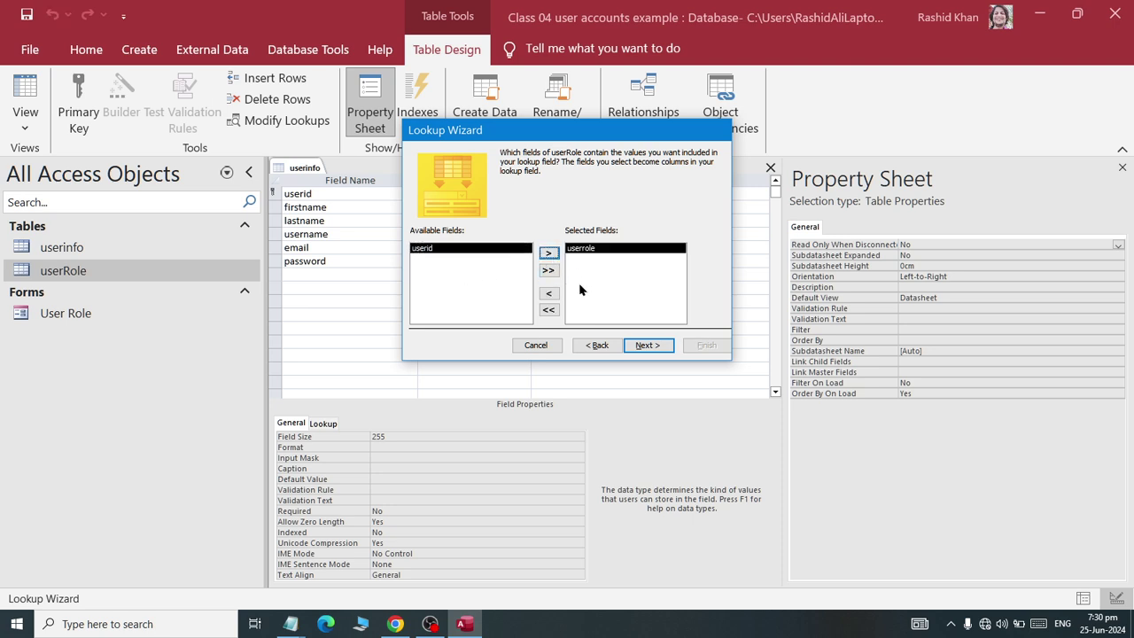
pyautogui.click(647, 345)
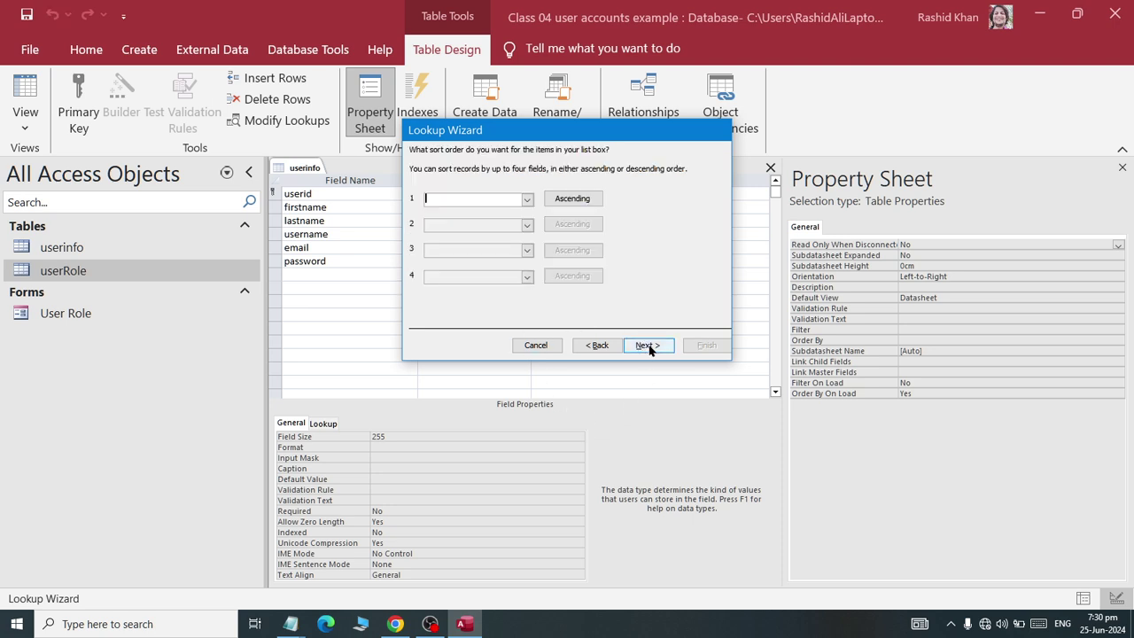
pyautogui.click(660, 345)
pyautogui.click(664, 347)
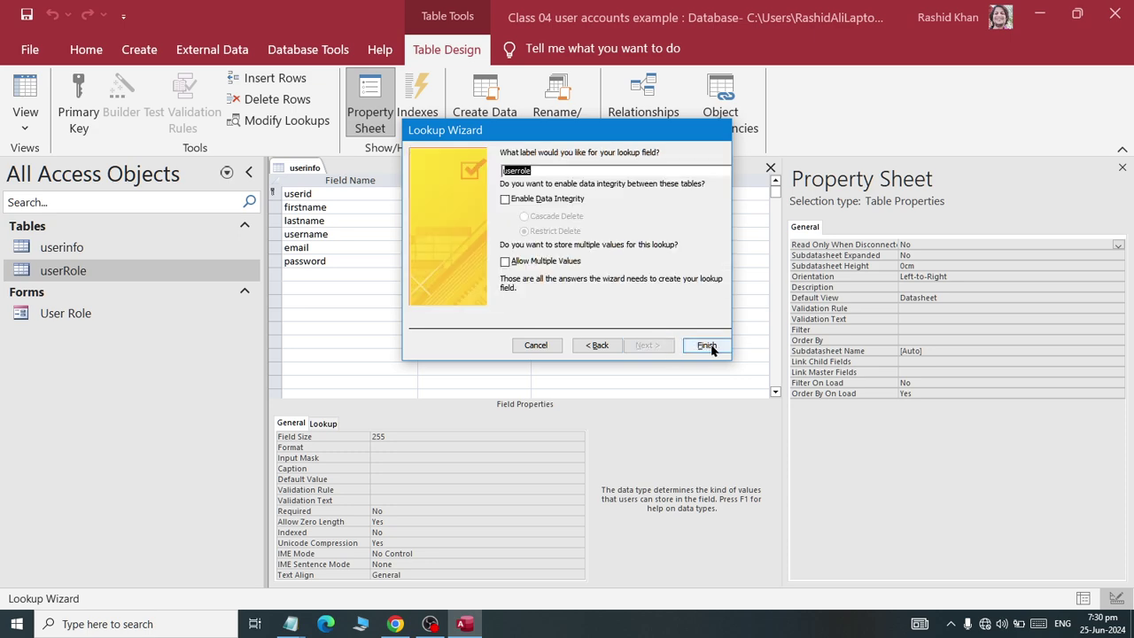
pyautogui.click(708, 346)
pyautogui.click(528, 354)
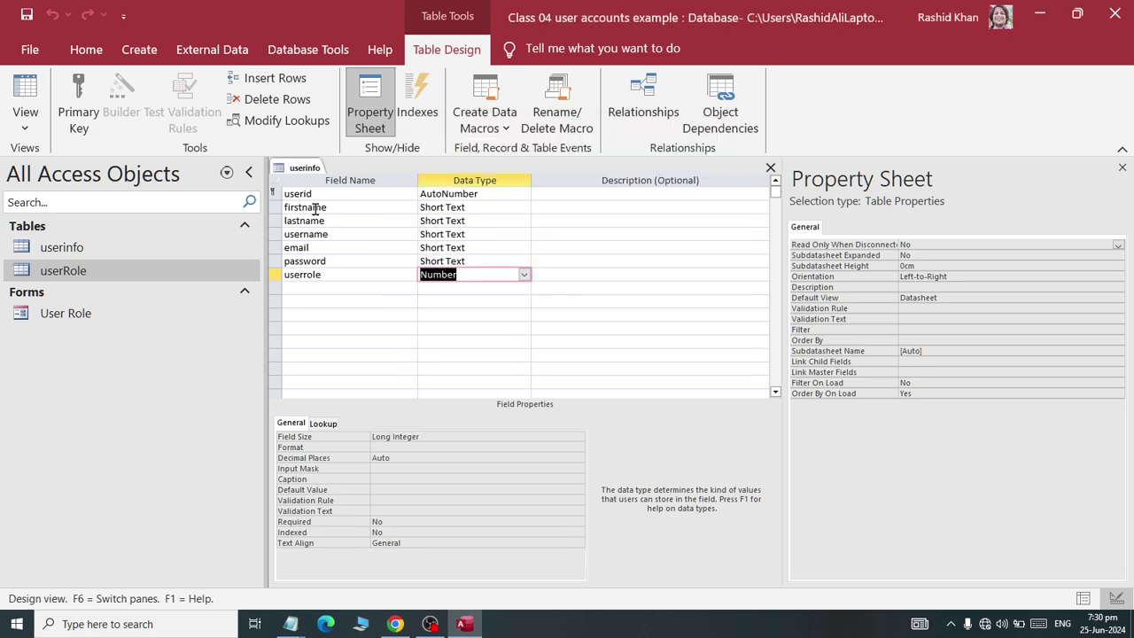
# - Save and close the userinfo table design
pyautogui.rightClick(299, 166)
pyautogui.click(335, 175)
pyautogui.rightClick(309, 167)
pyautogui.click(341, 202)
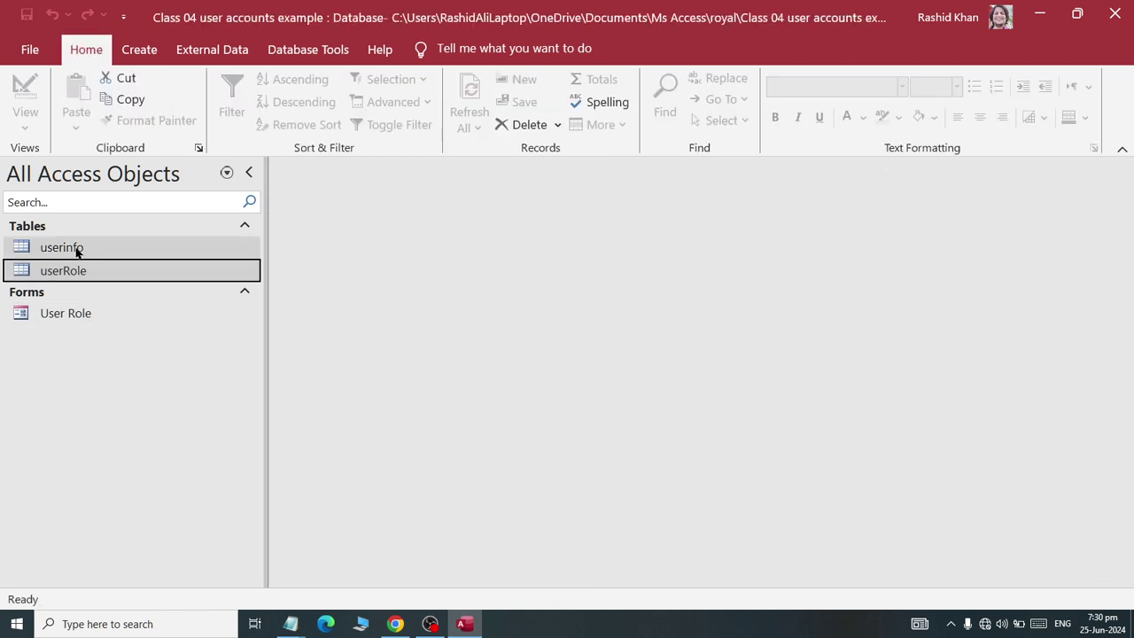
# - Open the userinfo datasheet briefly, then close it
pyautogui.doubleClick(76, 250)
pyautogui.rightClick(294, 170)
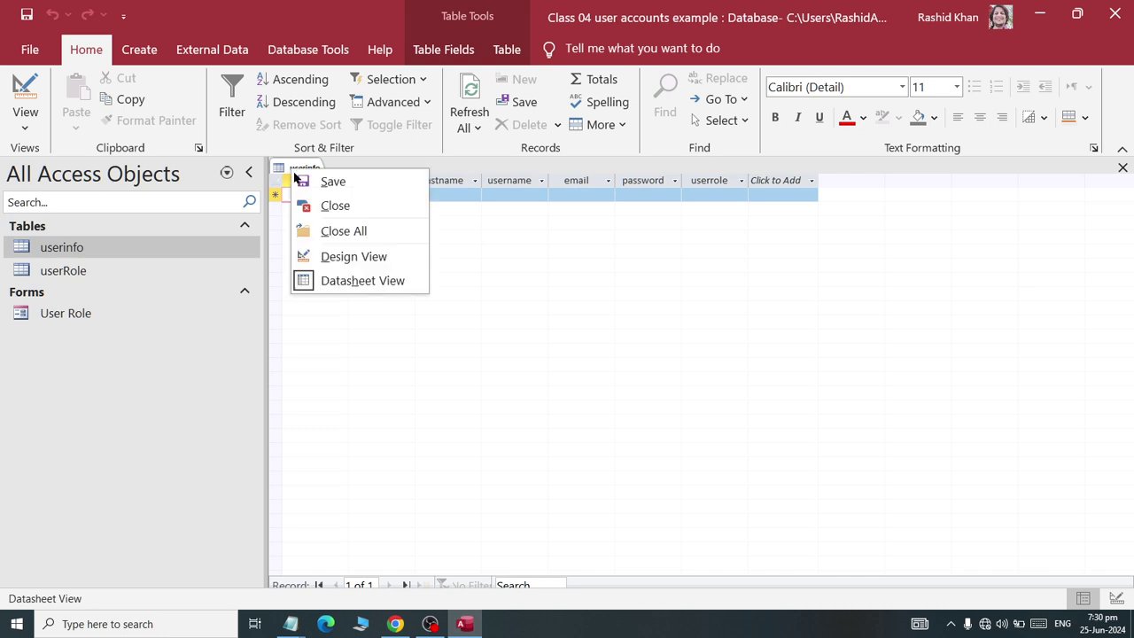
pyautogui.click(319, 204)
pyautogui.click(63, 272)
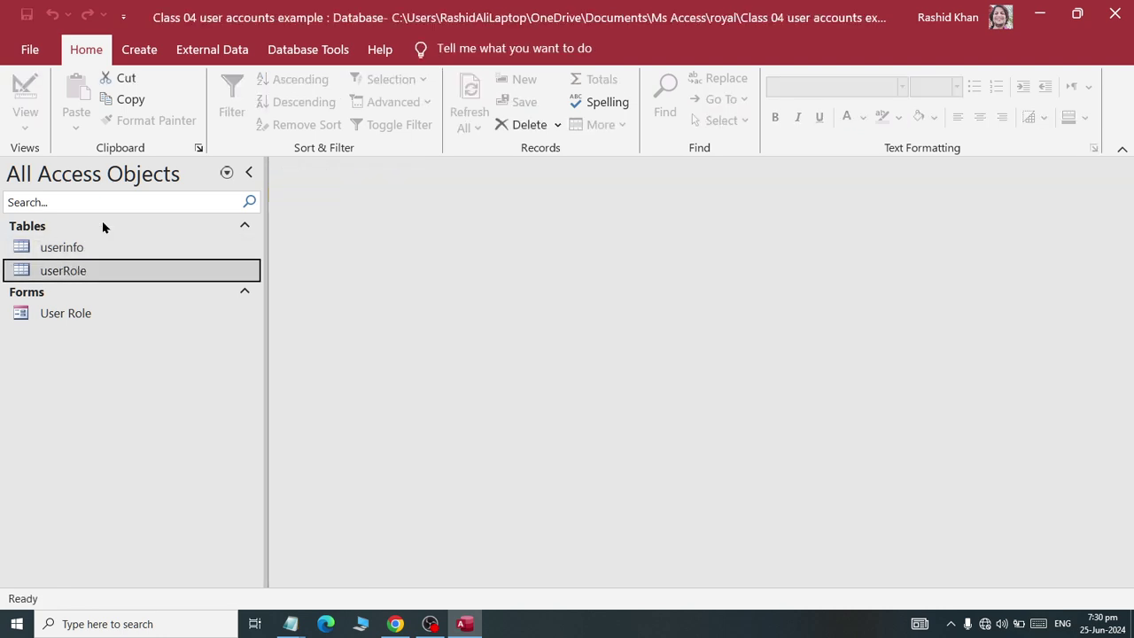
# - Spread apart the userinfo and userRole tables in Relationships and save the layout
pyautogui.click(301, 51)
pyautogui.click(227, 106)
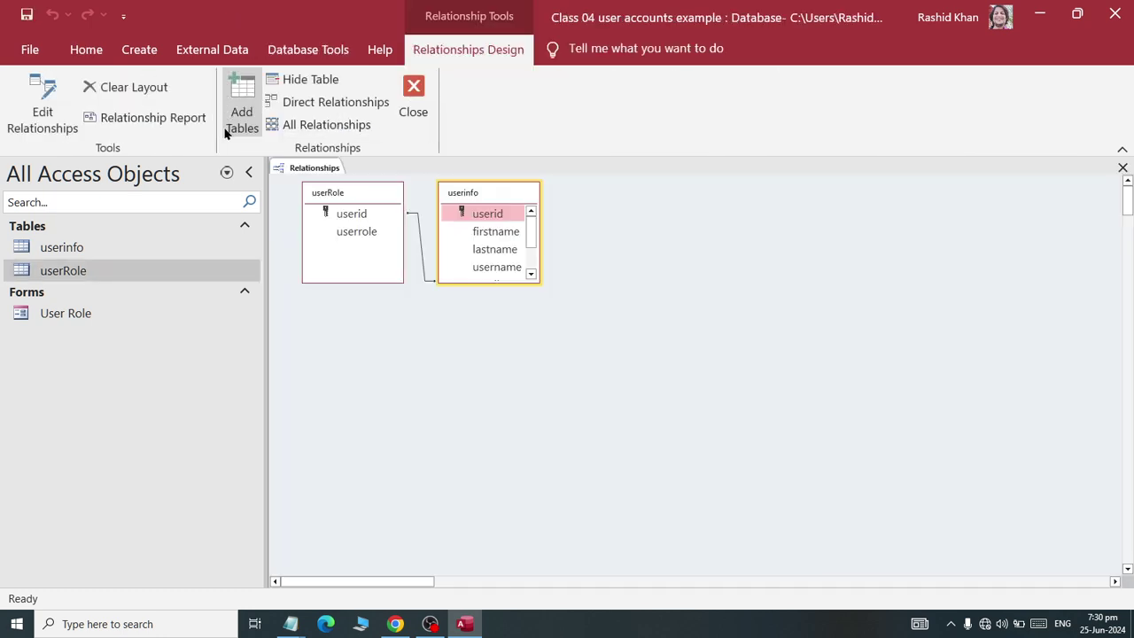
pyautogui.moveTo(488, 198); pyautogui.dragTo(577, 205)
pyautogui.moveTo(379, 194); pyautogui.dragTo(384, 224)
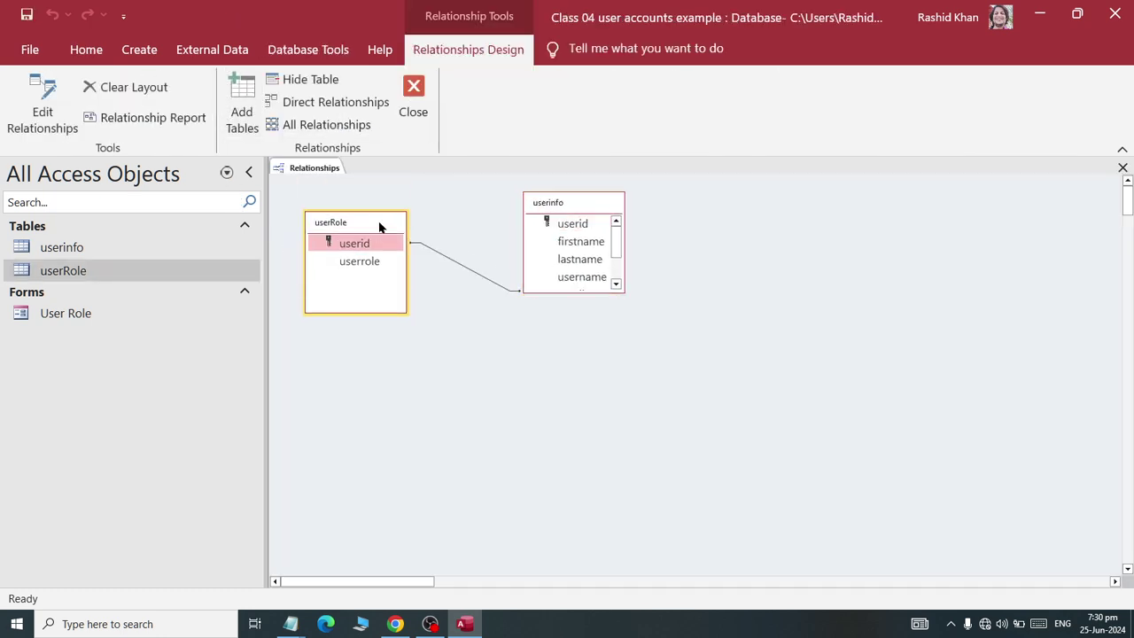
pyautogui.rightClick(415, 99)
pyautogui.click(413, 98)
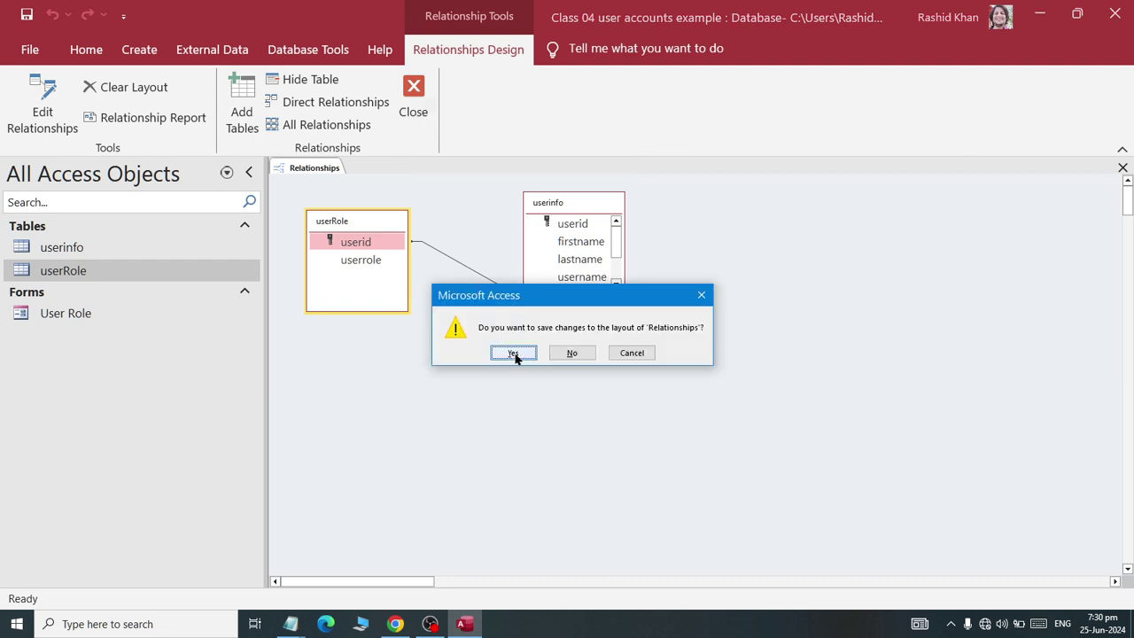
pyautogui.click(517, 356)
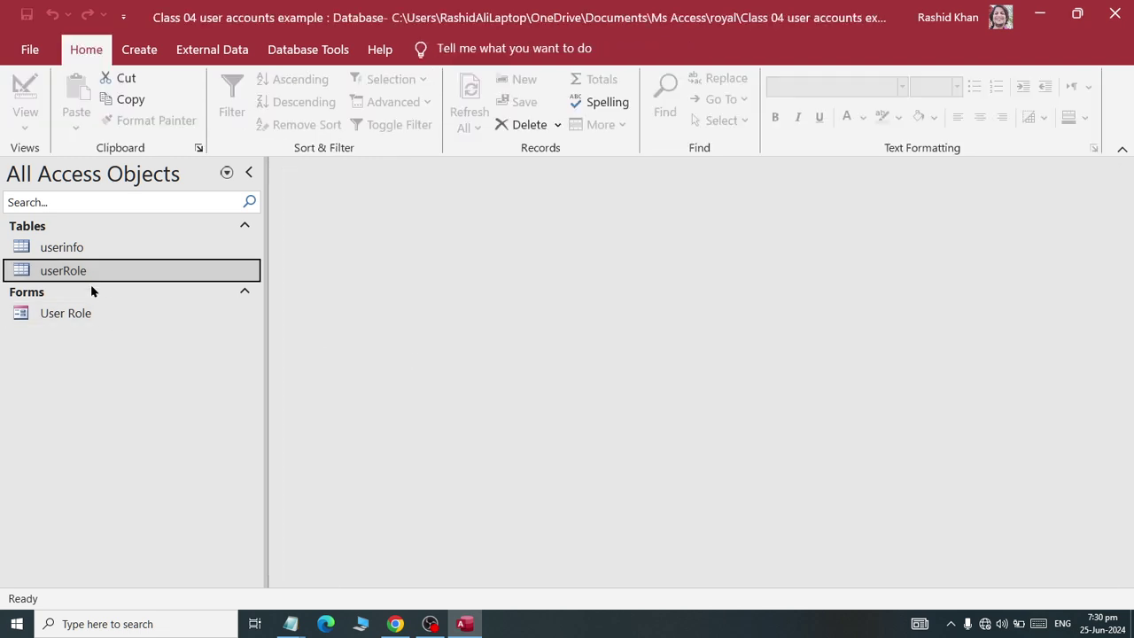
# - Build a columnar form titled User Registration from all userinfo fields with the Form Wizard
pyautogui.click(80, 249)
pyautogui.click(116, 51)
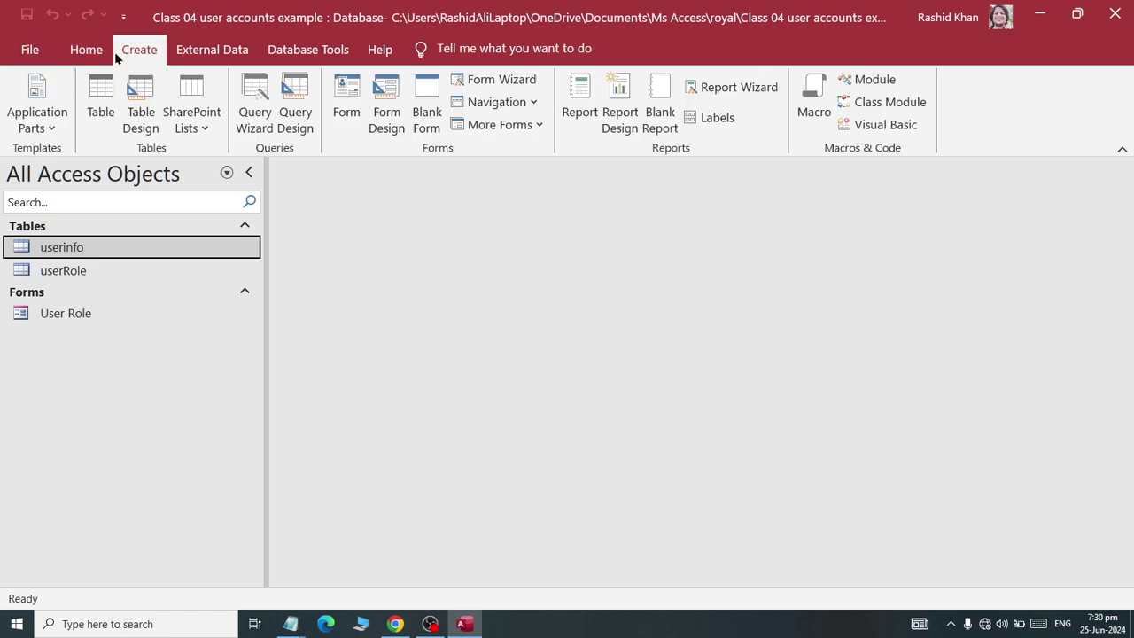
pyautogui.click(492, 79)
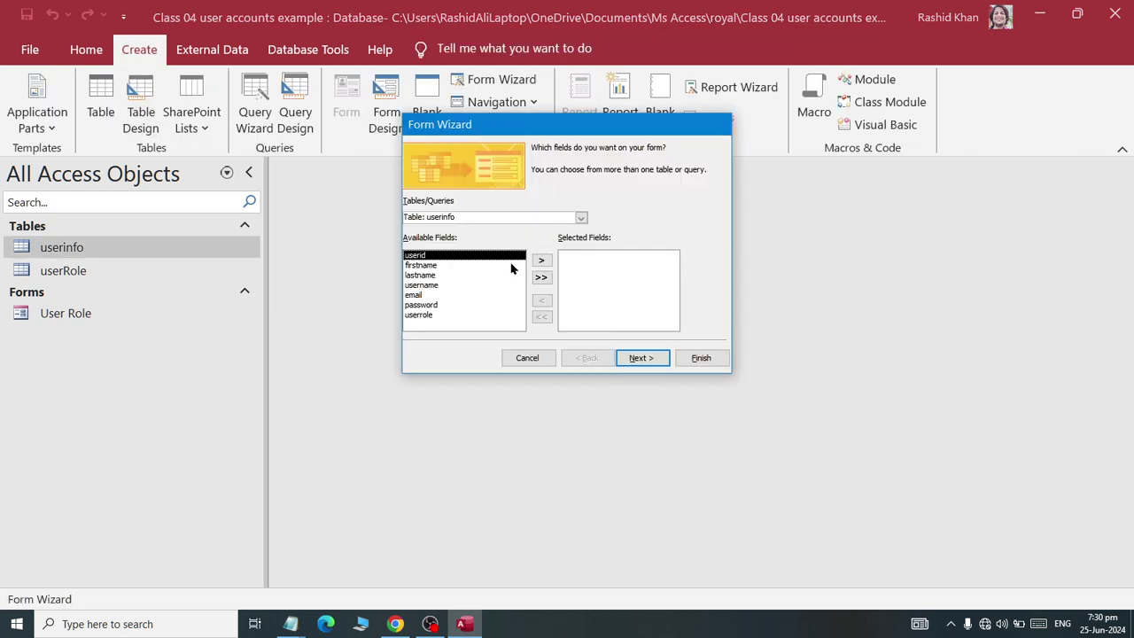
pyautogui.click(541, 277)
pyautogui.click(638, 357)
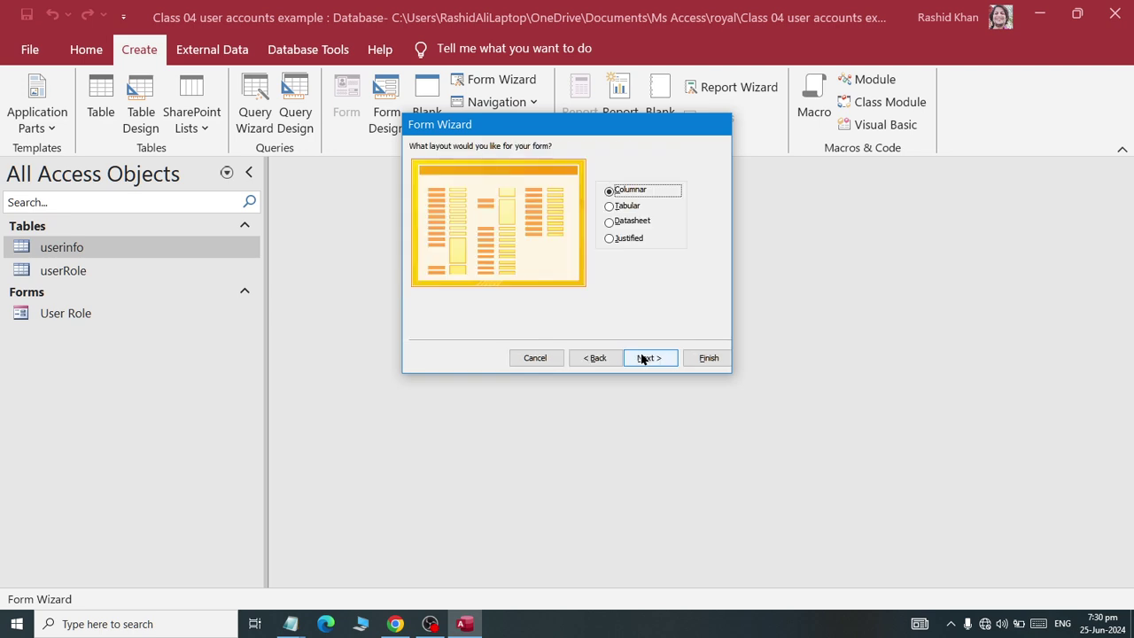
pyautogui.click(641, 358)
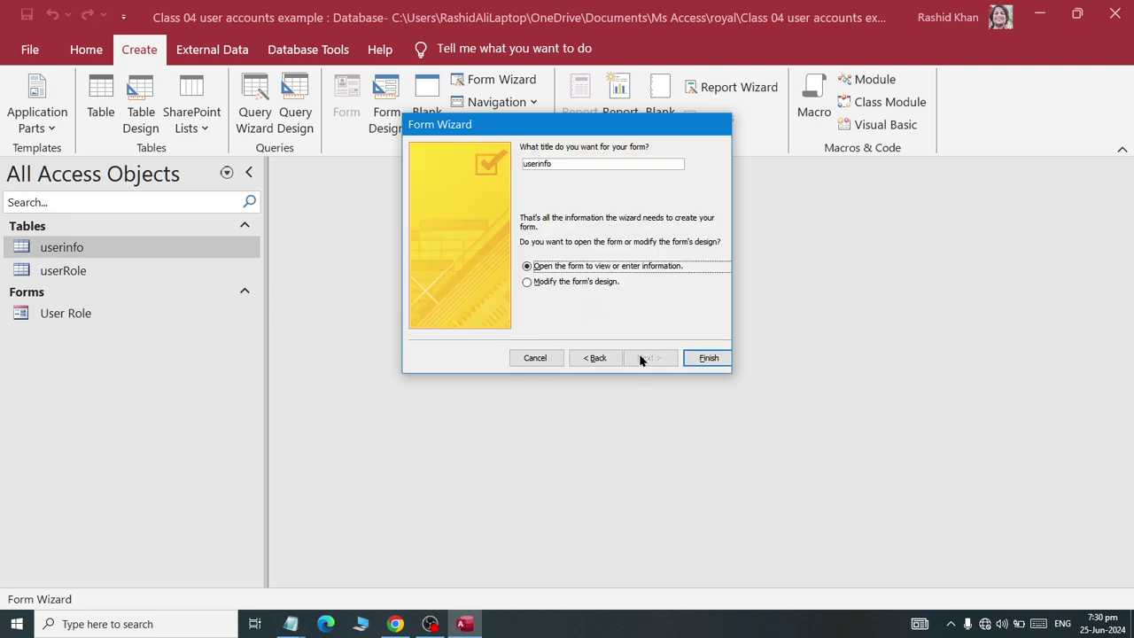
pyautogui.doubleClick(564, 163)
pyautogui.write('User')
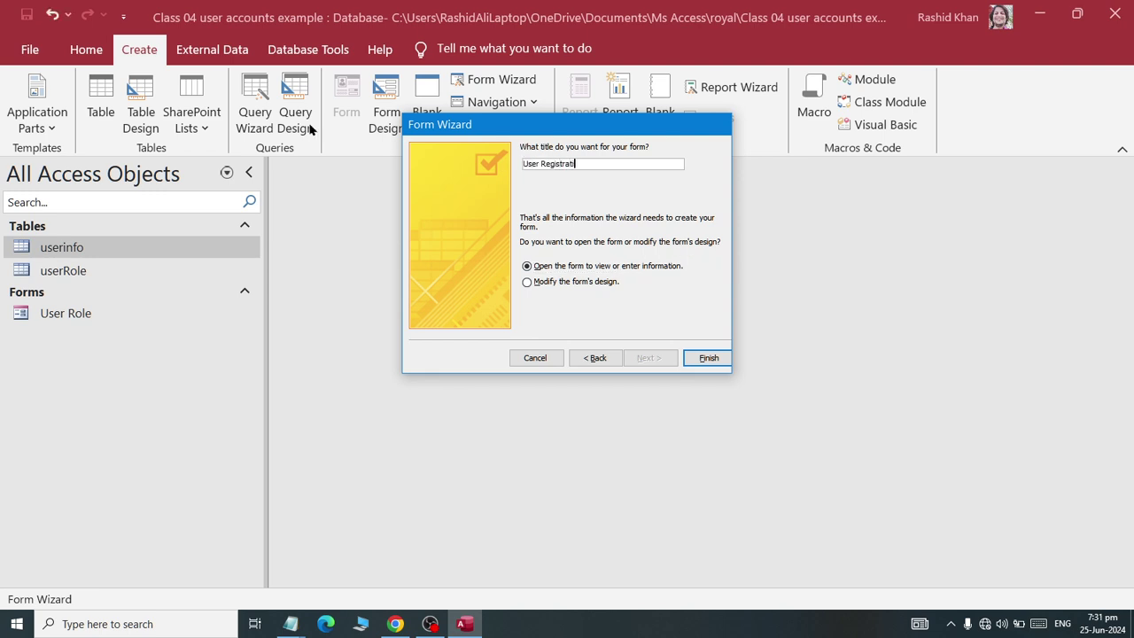
pyautogui.click(709, 357)
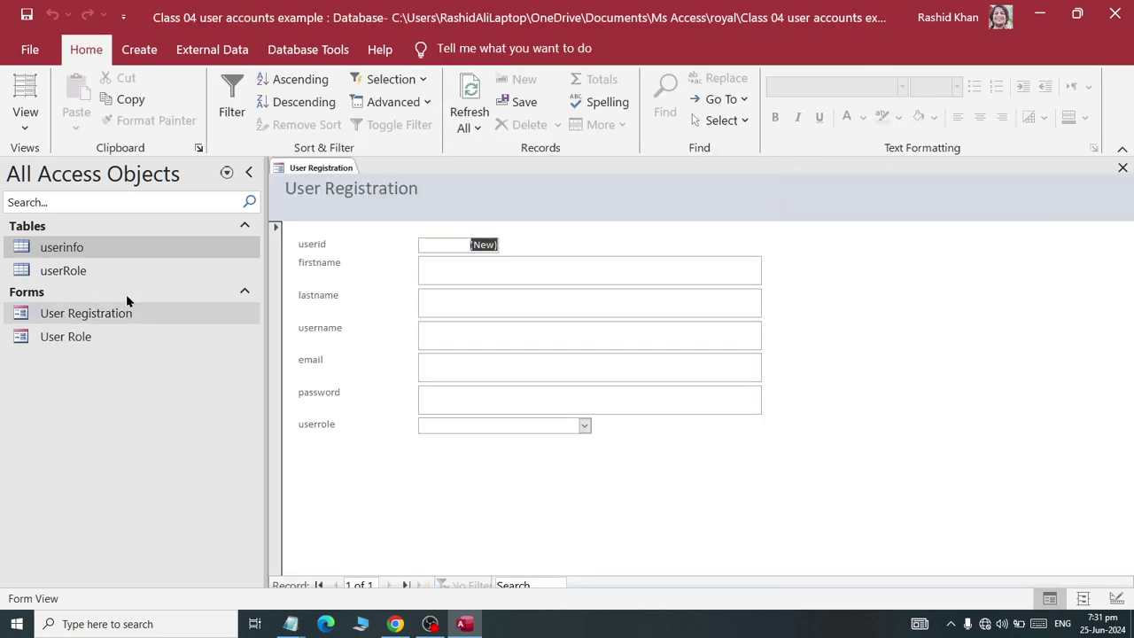
# - Close the User Registration form and bring up its options in the navigation pane
pyautogui.rightClick(323, 169)
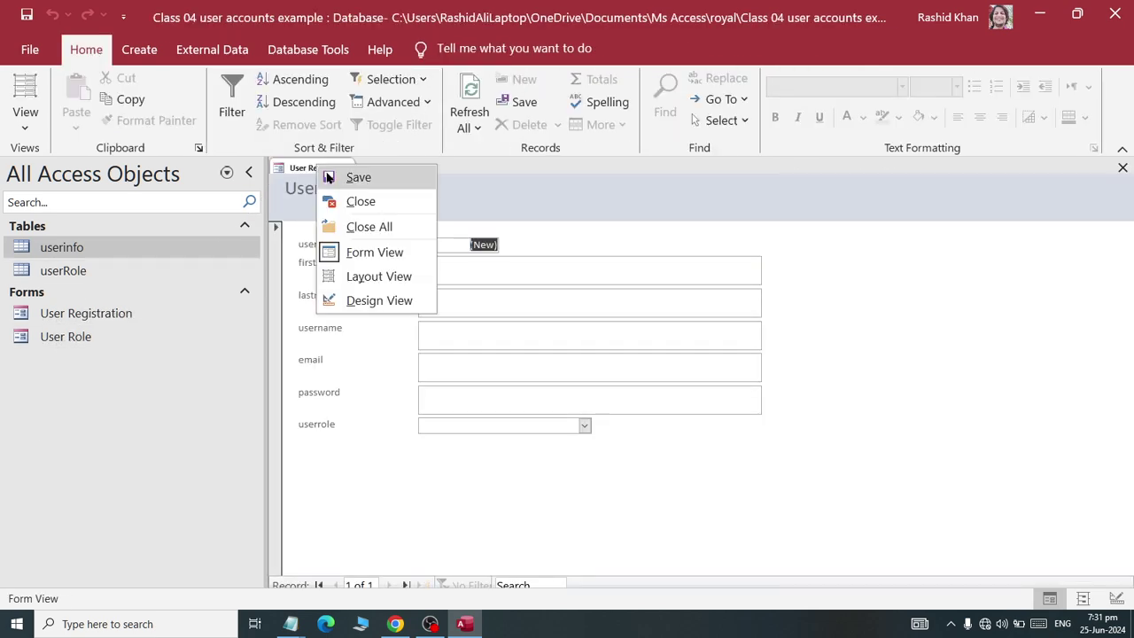
pyautogui.click(368, 205)
pyautogui.click(60, 322)
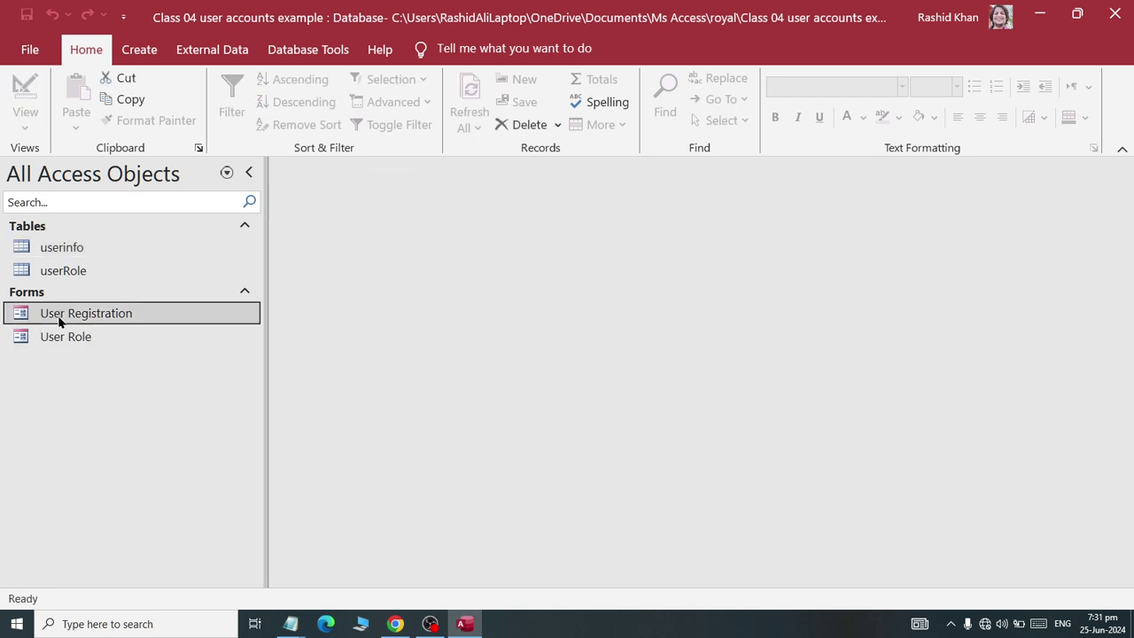
pyautogui.rightClick(59, 322)
# - Open User Registration in Design View and set all its controls to font size 16
pyautogui.click(86, 377)
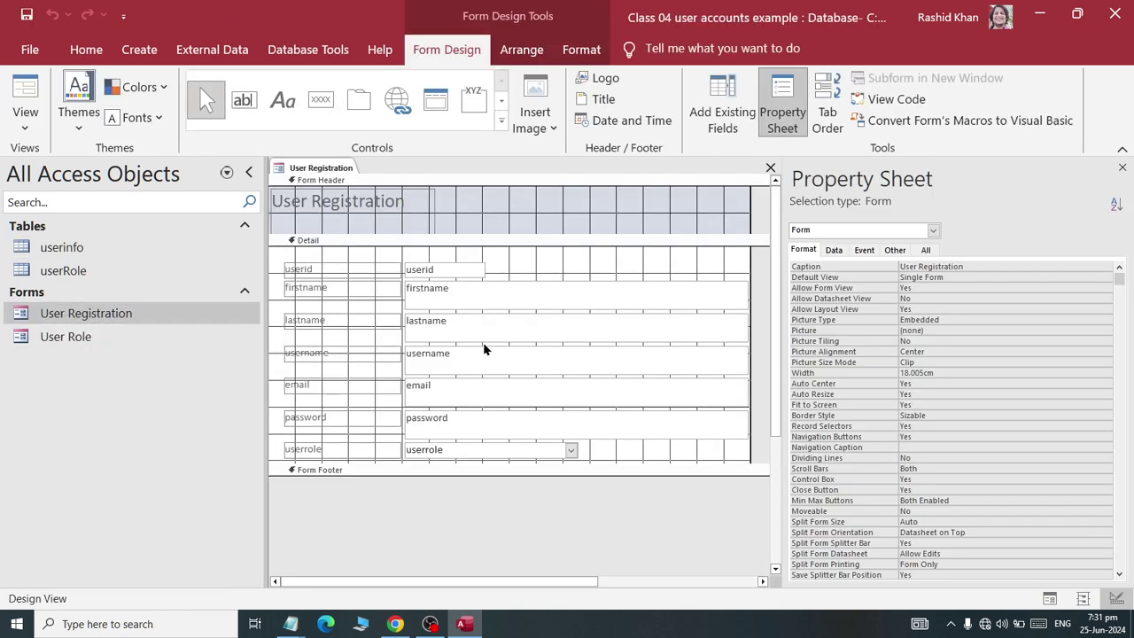
pyautogui.moveTo(565, 258); pyautogui.dragTo(299, 453)
pyautogui.click(581, 48)
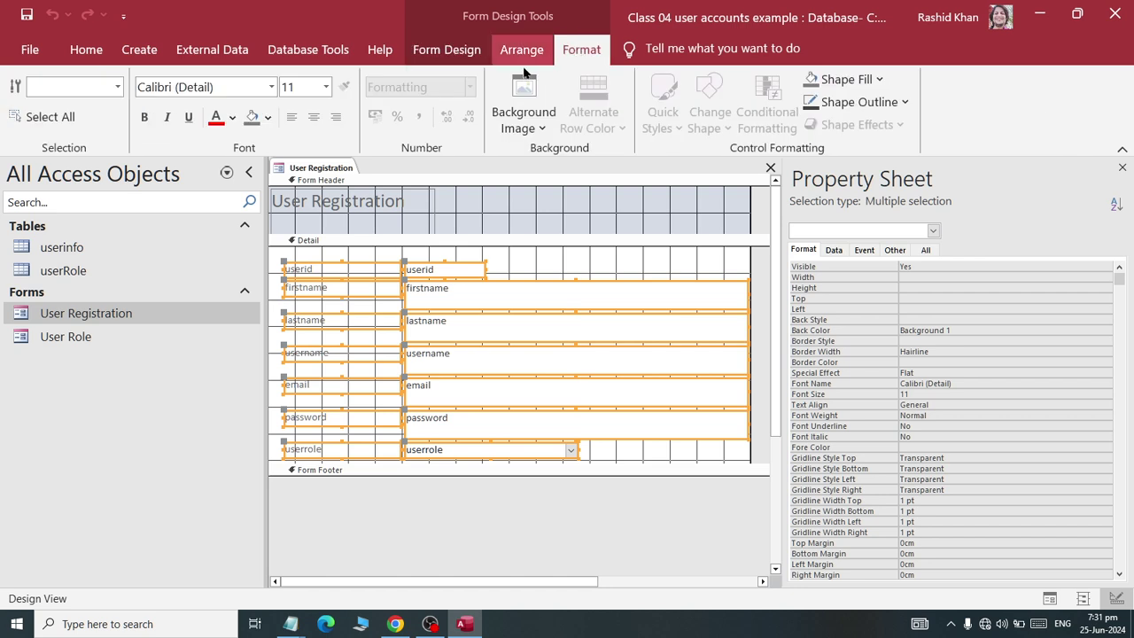
pyautogui.click(326, 86)
pyautogui.click(299, 218)
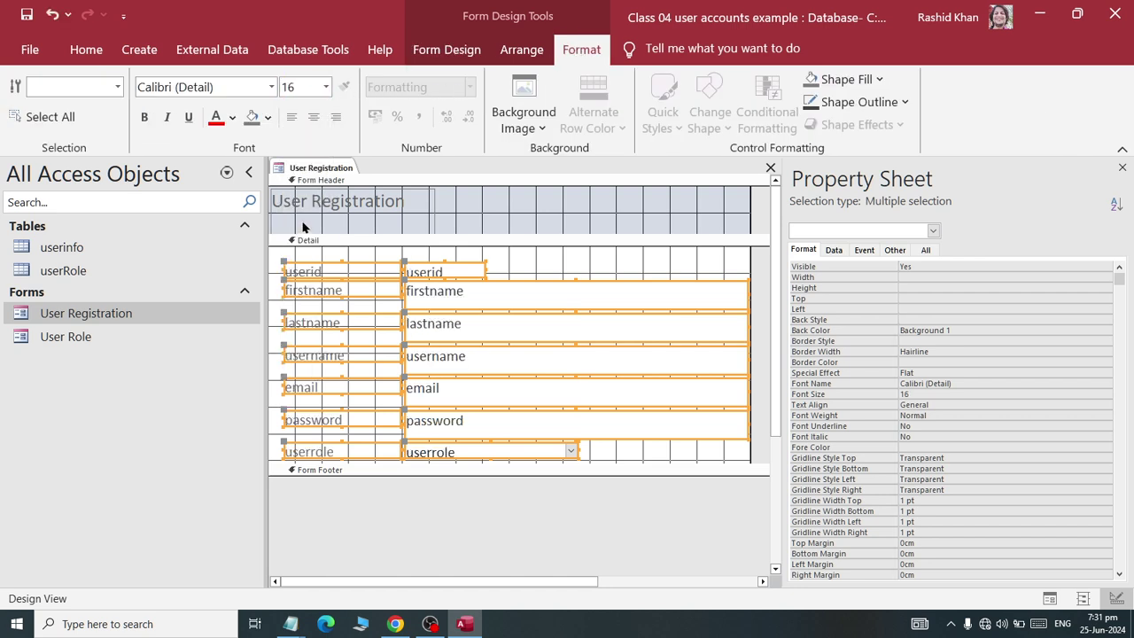
pyautogui.click(319, 262)
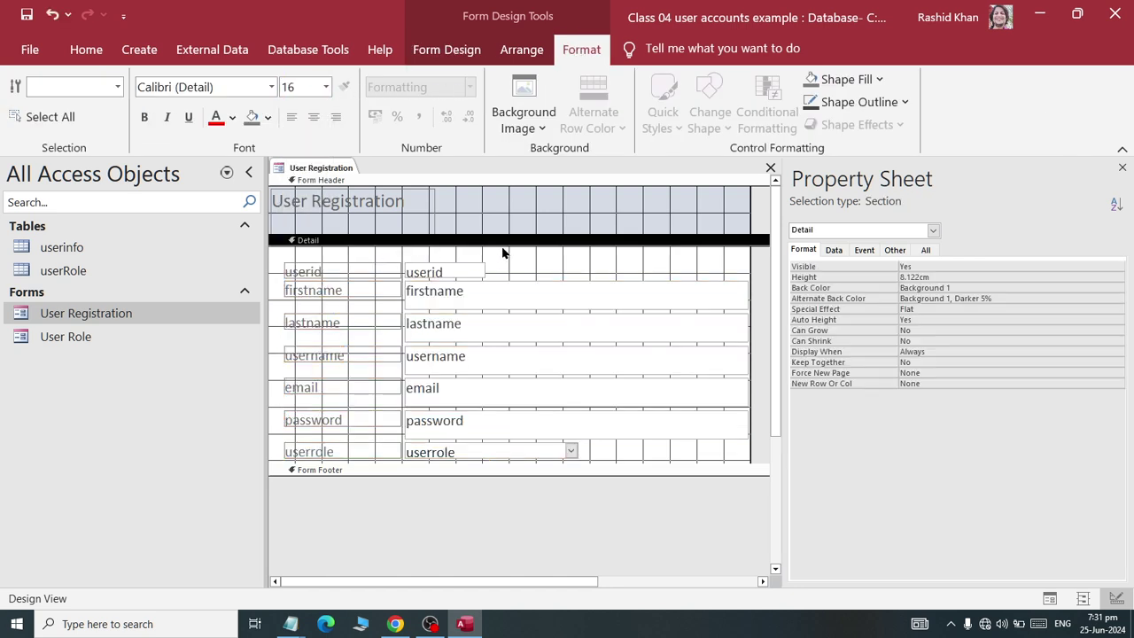
# - Delete the userid row and relabel the name fields as First Name and Last Name
pyautogui.moveTo(379, 275); pyautogui.dragTo(289, 282)
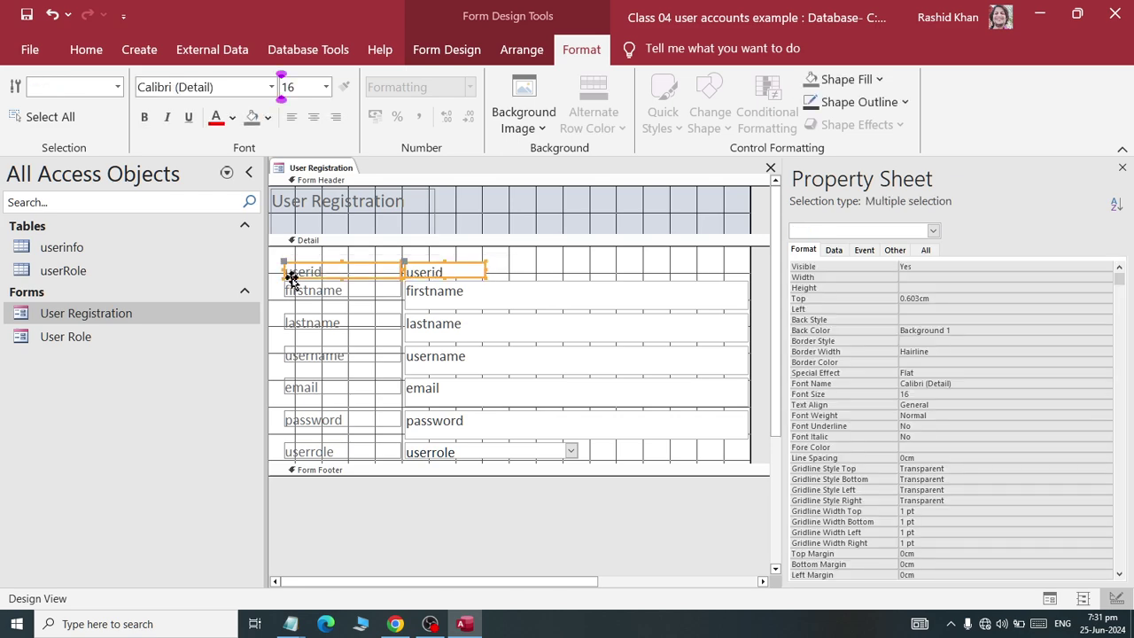
pyautogui.press('Delete')
pyautogui.click(289, 291)
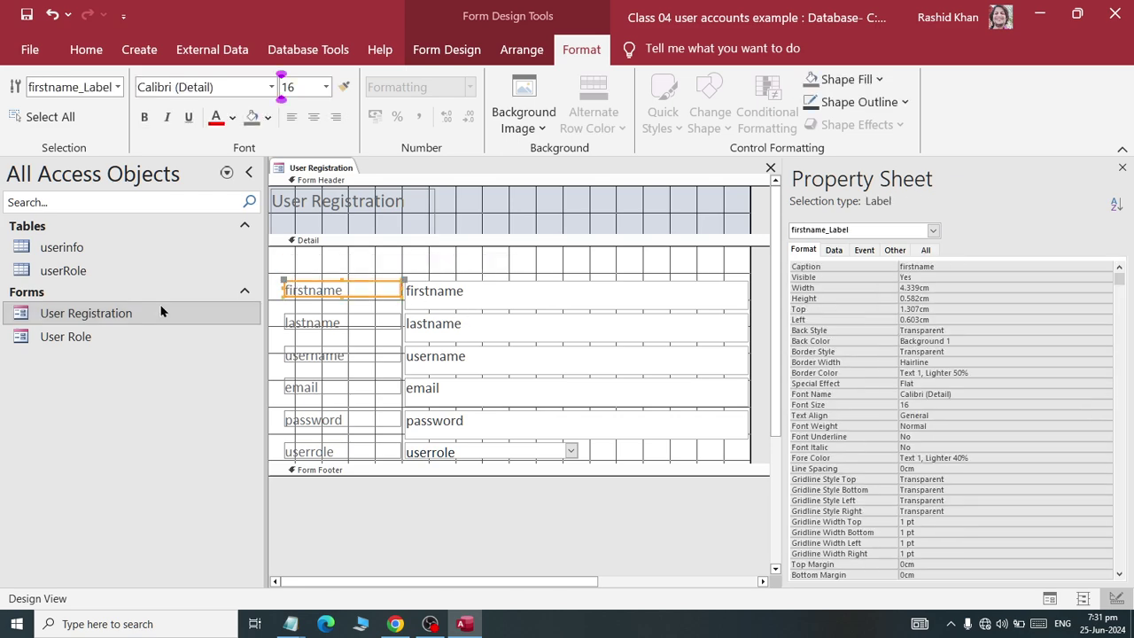
pyautogui.doubleClick(289, 291)
pyautogui.write('Fir')
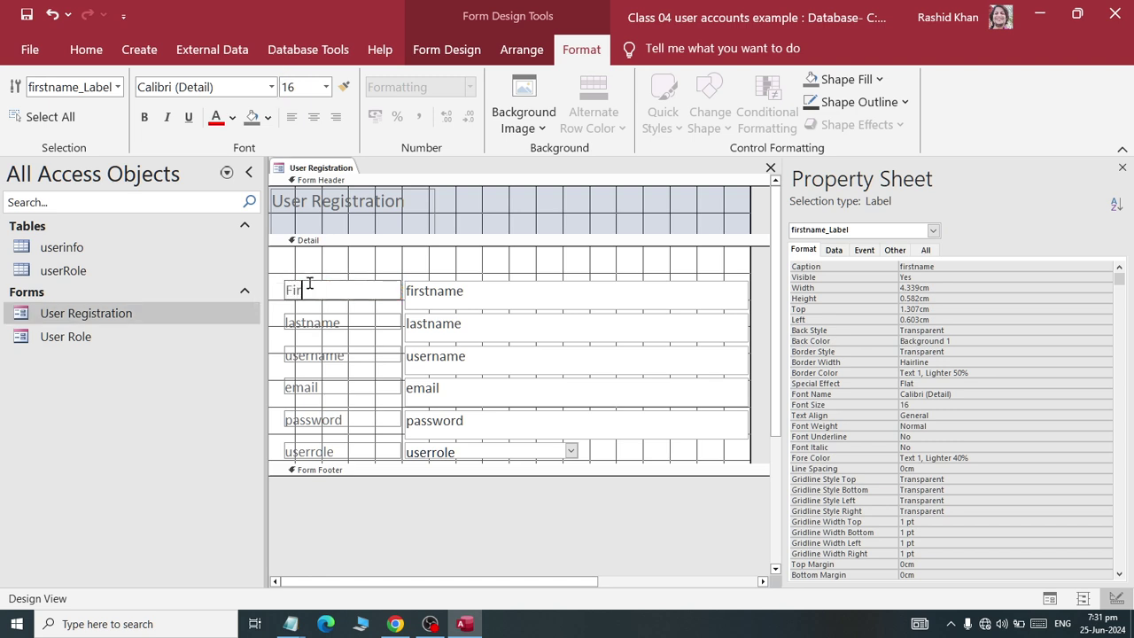
pyautogui.write('st Name')
pyautogui.click(335, 324)
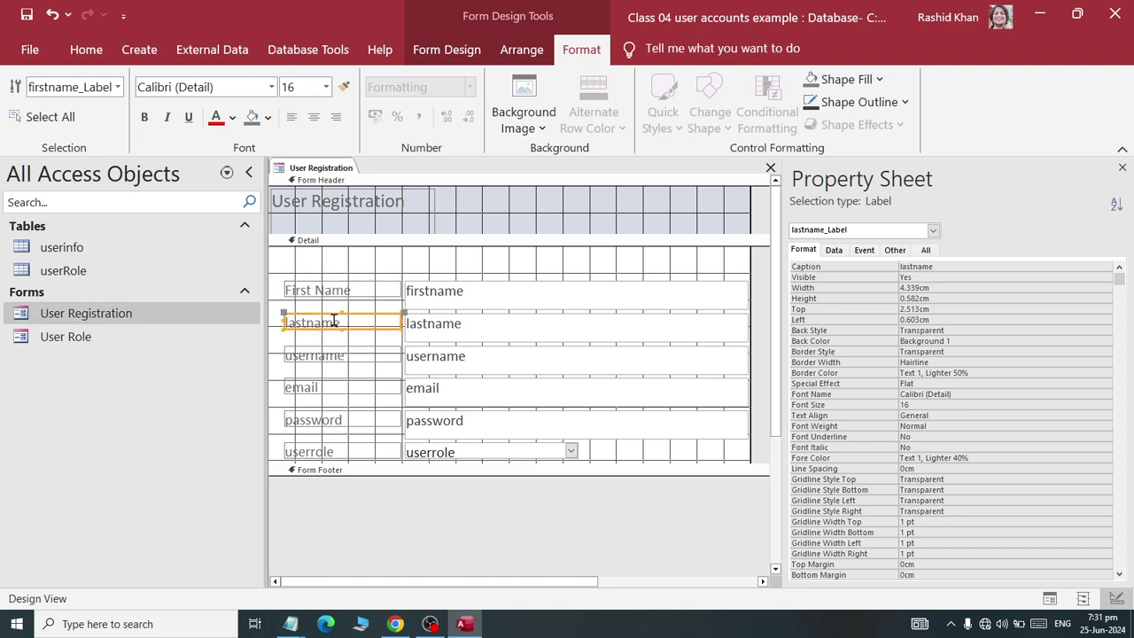
pyautogui.doubleClick(334, 322)
pyautogui.write('Last Name')
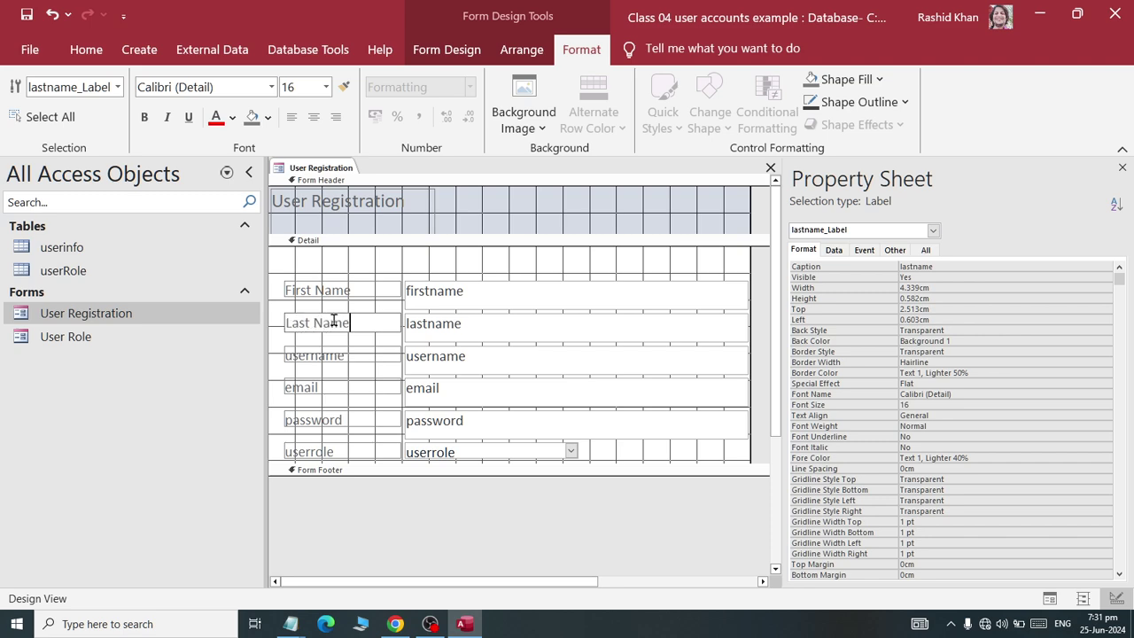
pyautogui.press('Return')
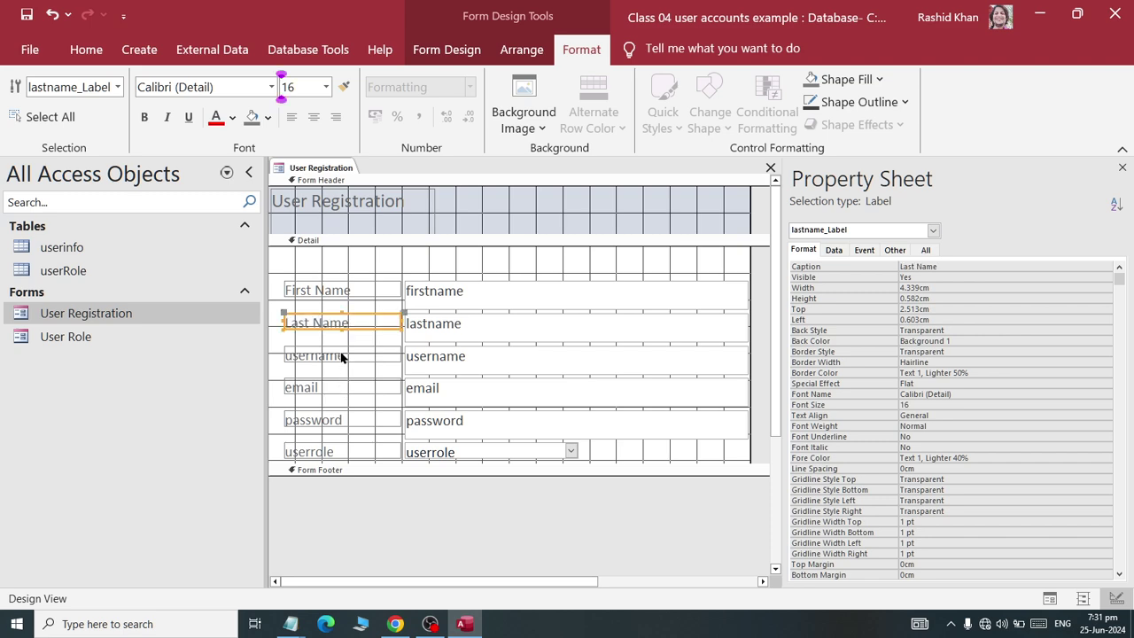
# - Rename the userrole label to Role and drag the Detail section taller
pyautogui.click(342, 357)
pyautogui.click(333, 387)
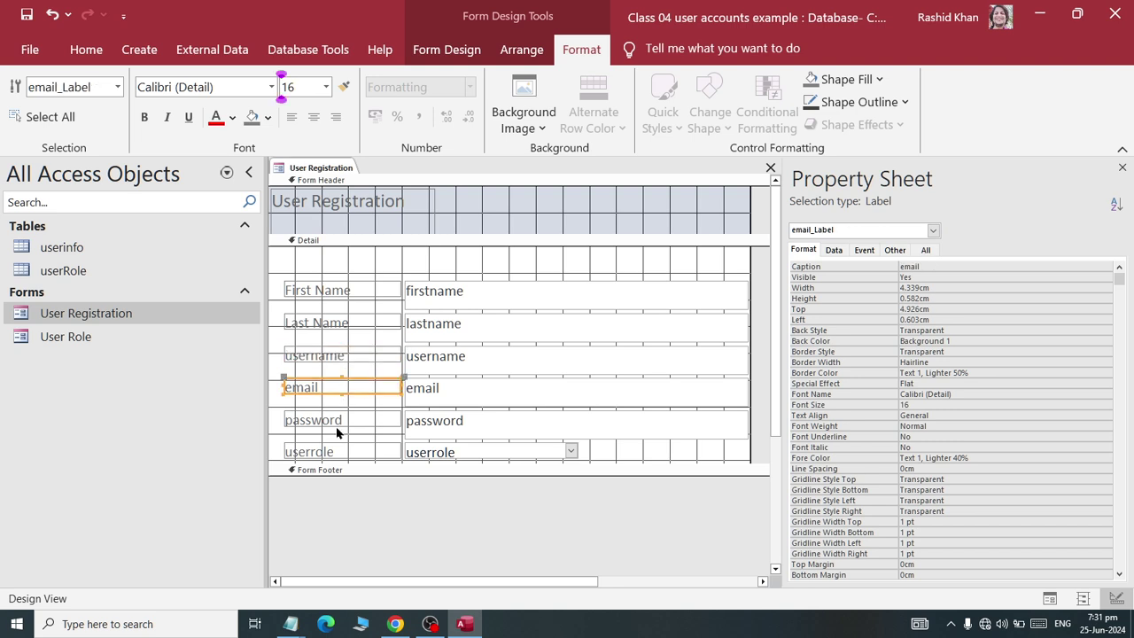
pyautogui.click(342, 420)
pyautogui.click(344, 451)
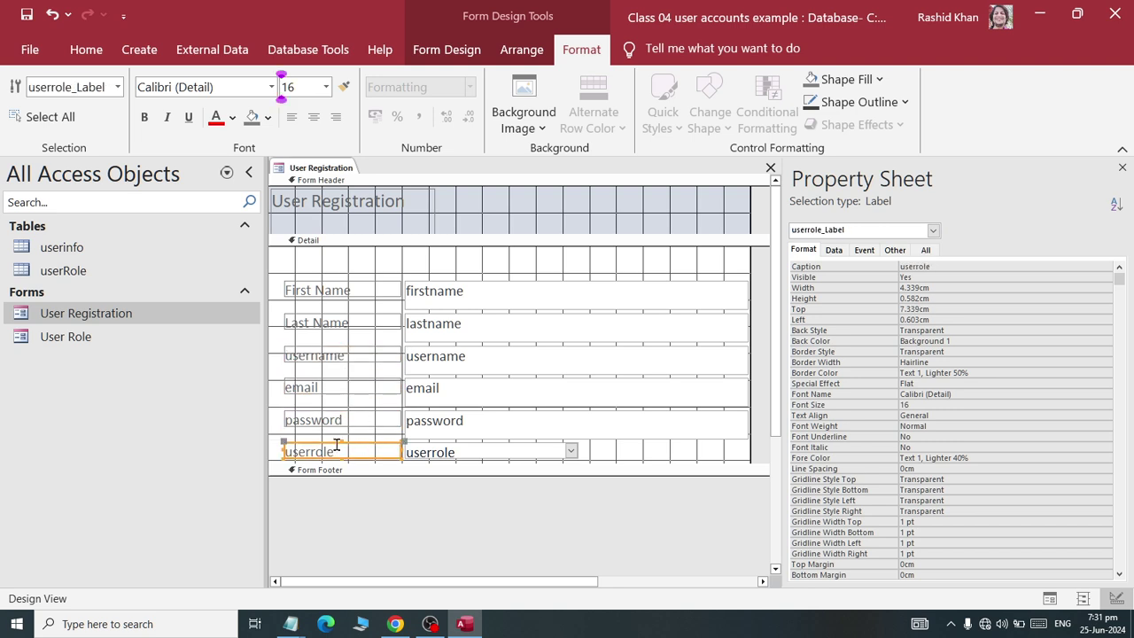
pyautogui.scroll(-2, 336, 445)
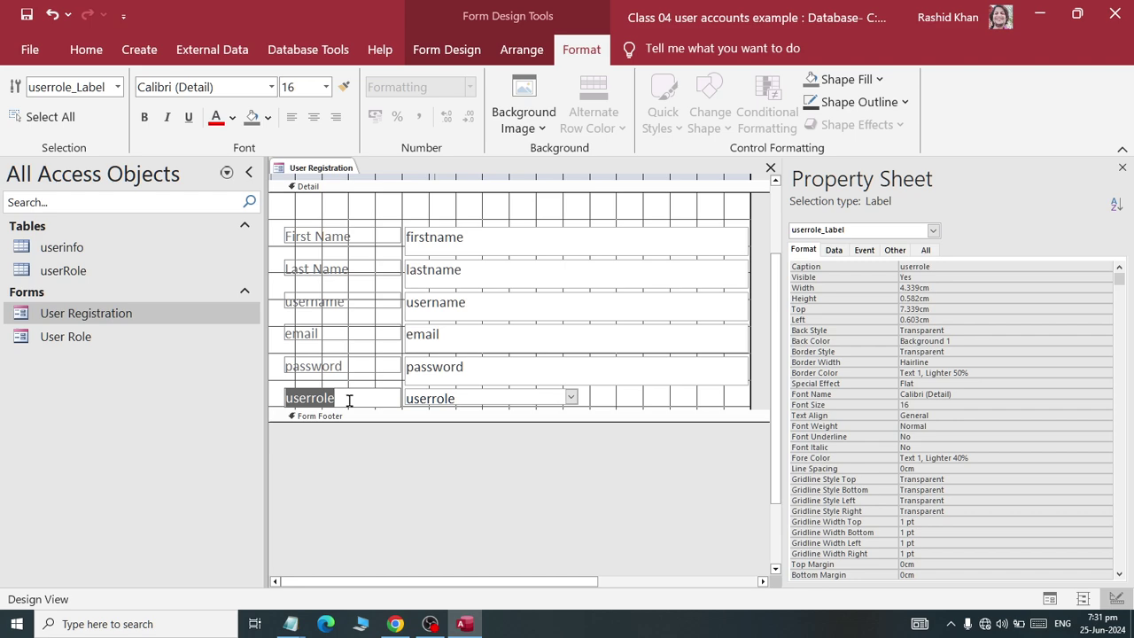
pyautogui.write('Role')
pyautogui.click(645, 389)
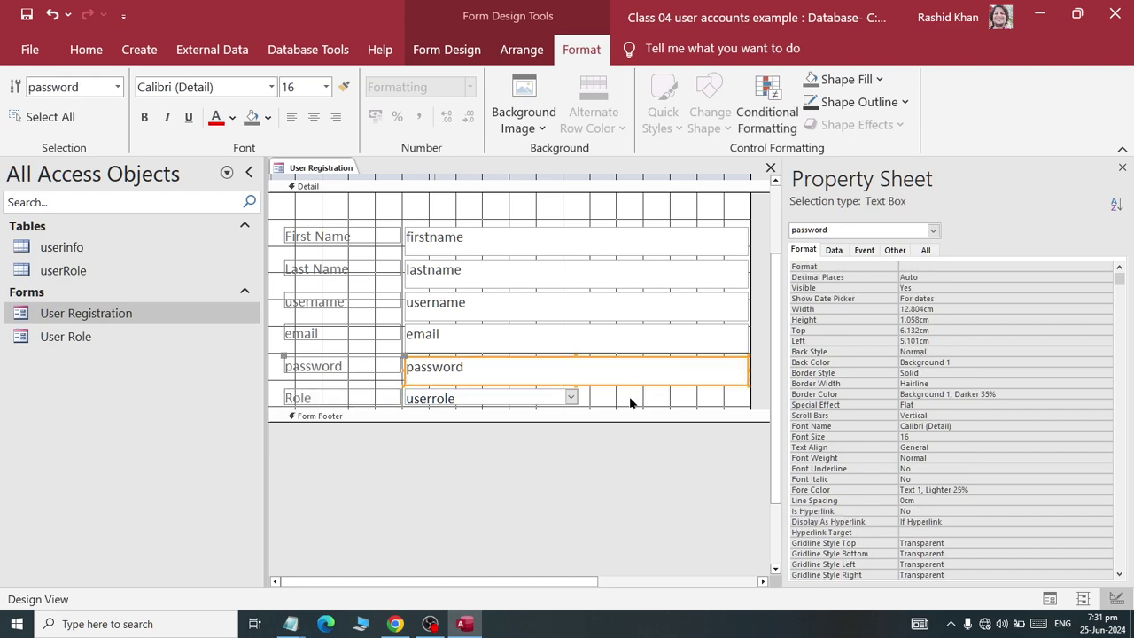
pyautogui.click(607, 398)
pyautogui.moveTo(604, 407); pyautogui.dragTo(601, 462)
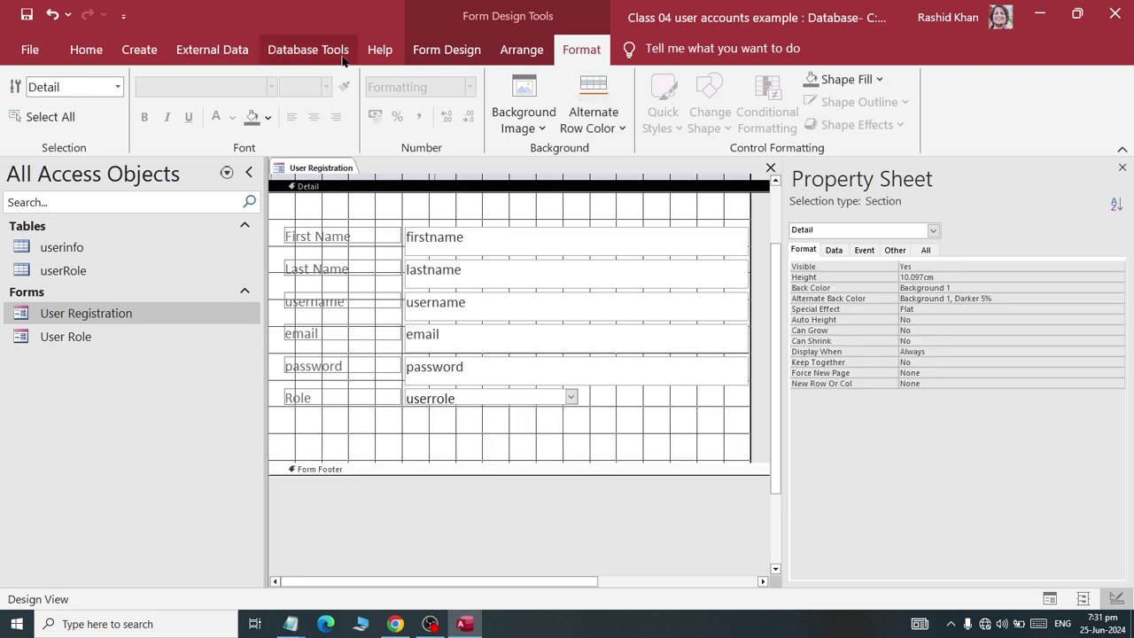
pyautogui.click(445, 49)
# - Add a command button below Role that adds a new record, captioned 'New'
pyautogui.click(321, 99)
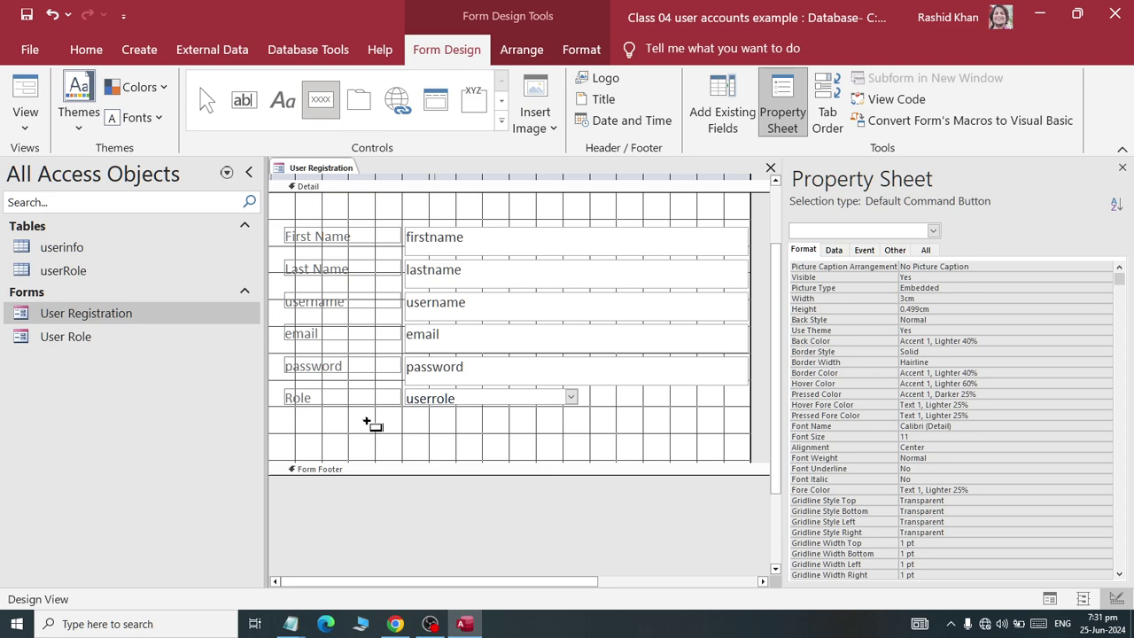
pyautogui.click(361, 429)
pyautogui.click(536, 240)
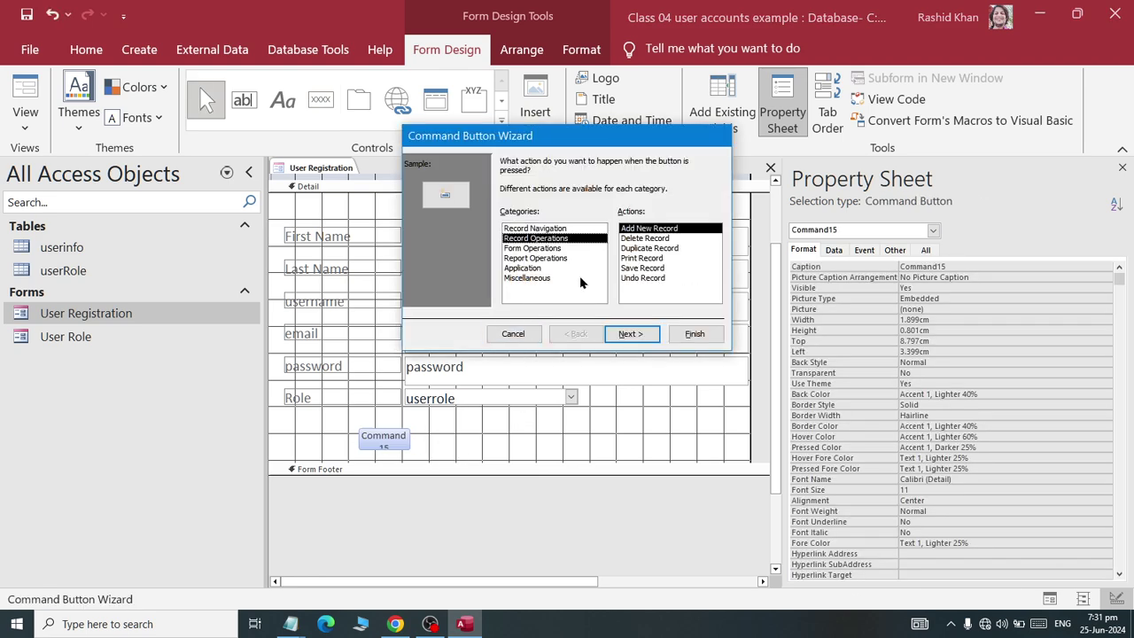
pyautogui.click(631, 333)
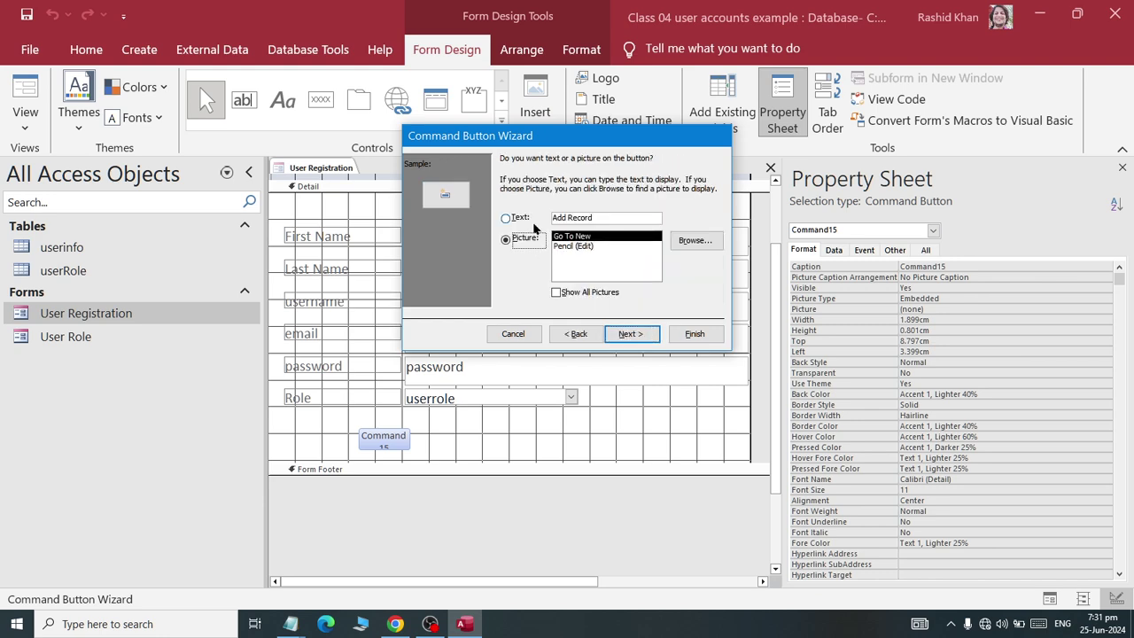
pyautogui.click(519, 218)
pyautogui.moveTo(593, 217); pyautogui.dragTo(553, 217)
pyautogui.write('New')
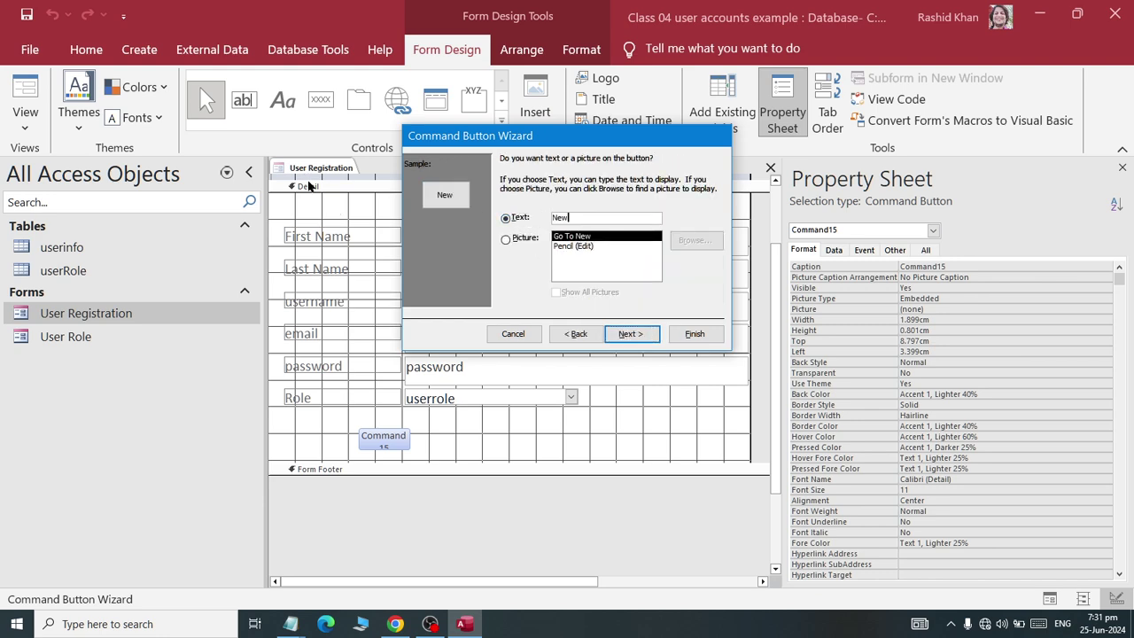
pyautogui.click(694, 333)
# - Draw a second button right of New that saves the record, captioned 'Save'
pyautogui.click(499, 450)
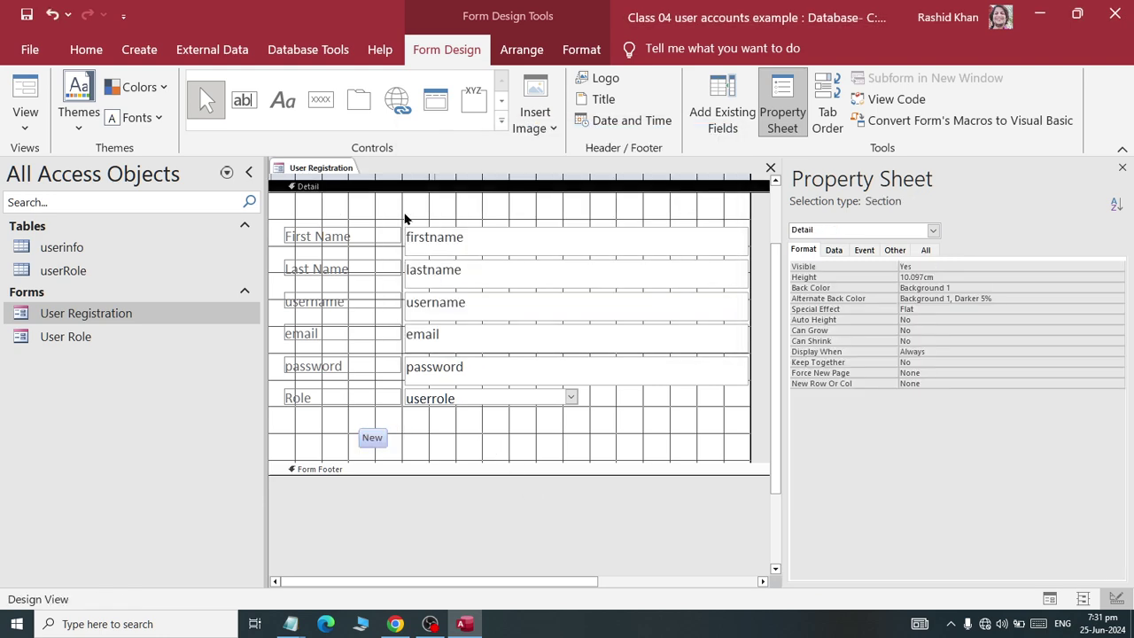
pyautogui.click(321, 99)
pyautogui.moveTo(433, 424); pyautogui.dragTo(516, 456)
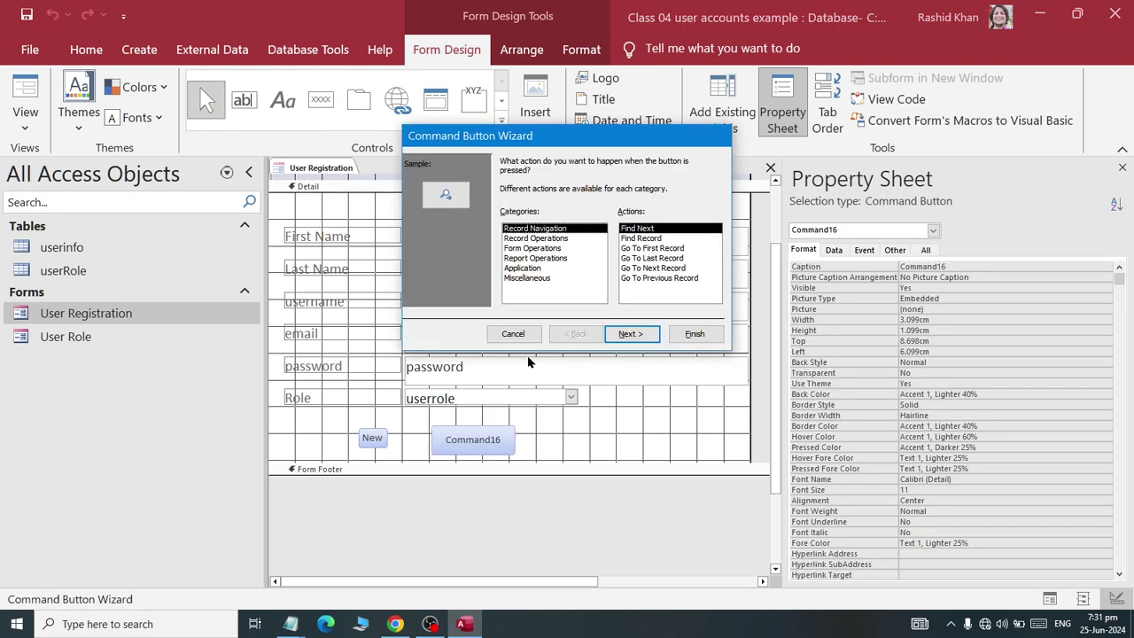
pyautogui.click(535, 239)
pyautogui.click(665, 268)
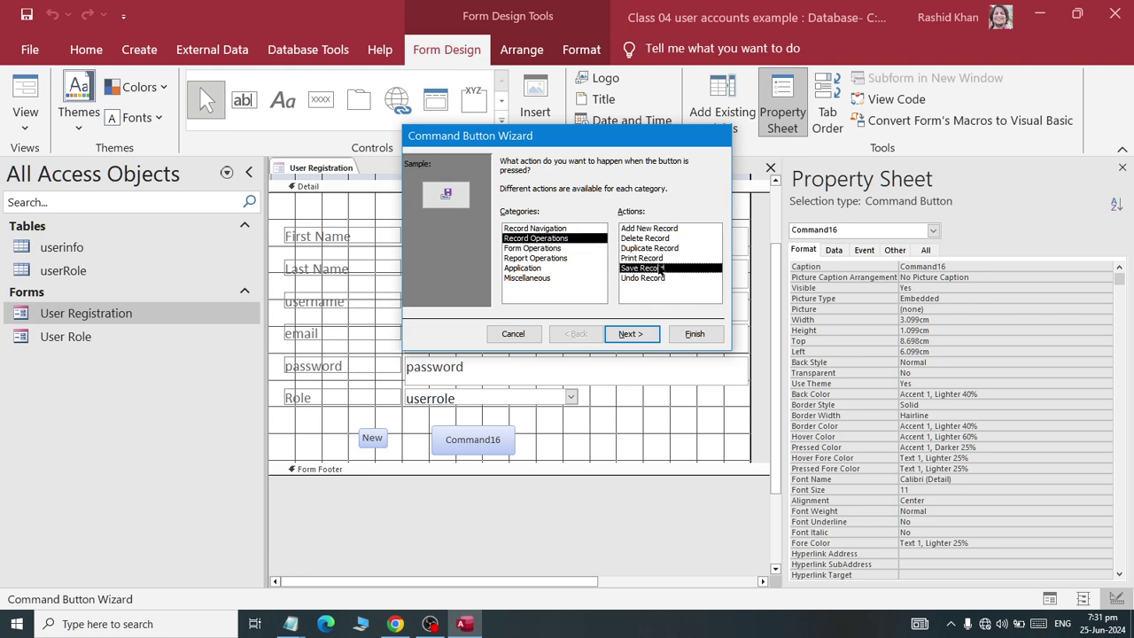
pyautogui.click(632, 333)
pyautogui.click(587, 218)
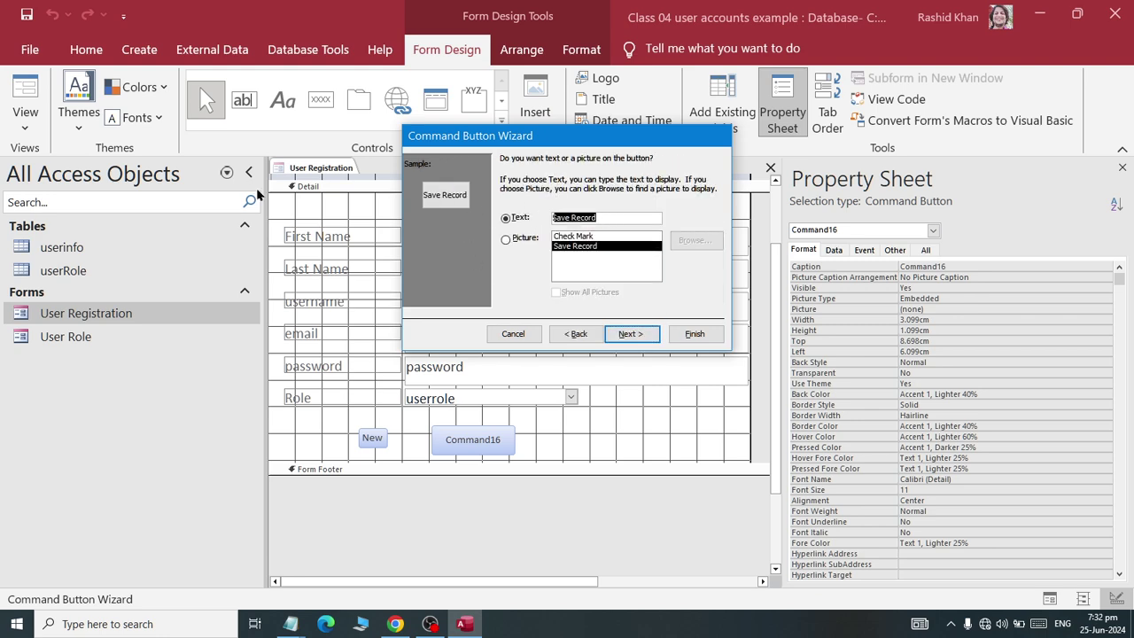
pyautogui.write('Save')
pyautogui.click(695, 333)
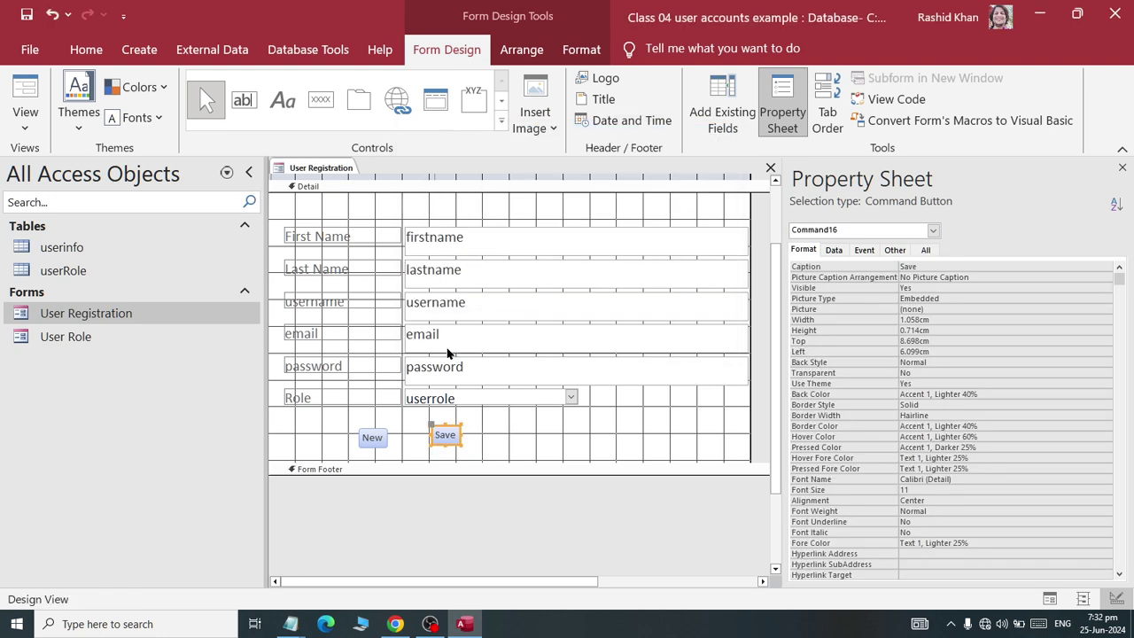
# - Set the width of both New and Save buttons to 4 in the Property Sheet
pyautogui.moveTo(539, 425); pyautogui.dragTo(291, 461)
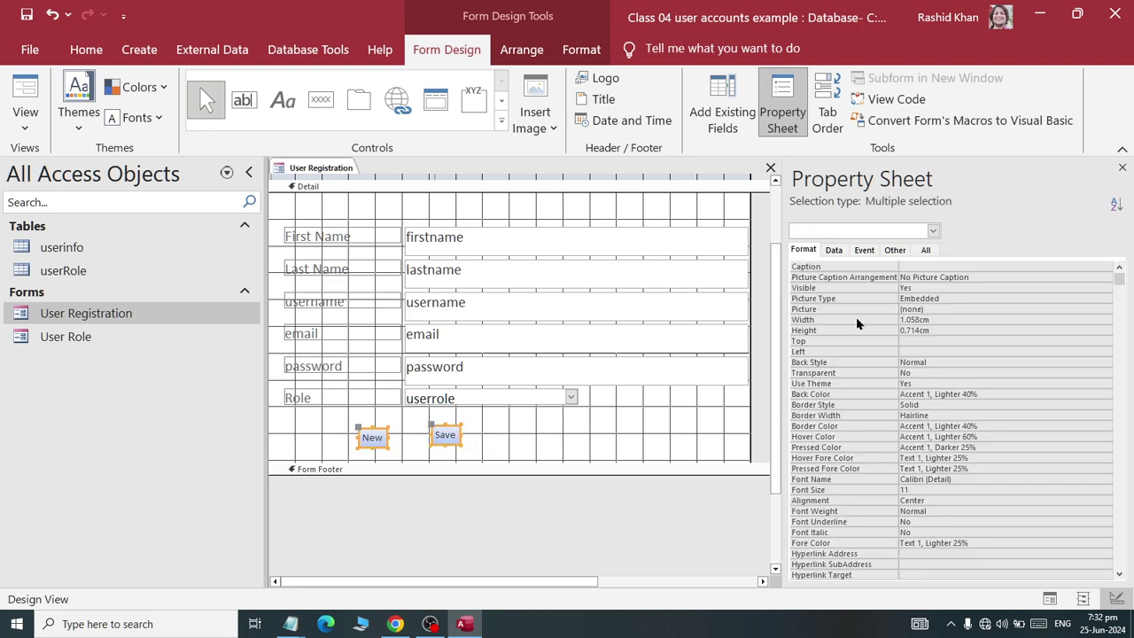
pyautogui.click(817, 320)
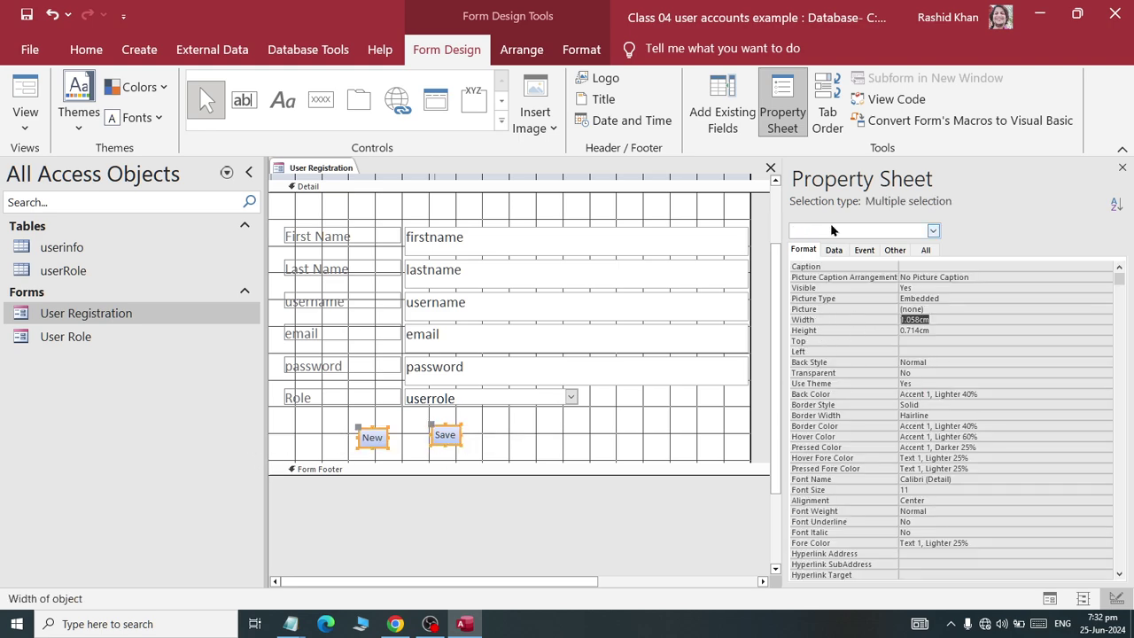
pyautogui.click(783, 102)
pyautogui.click(783, 102)
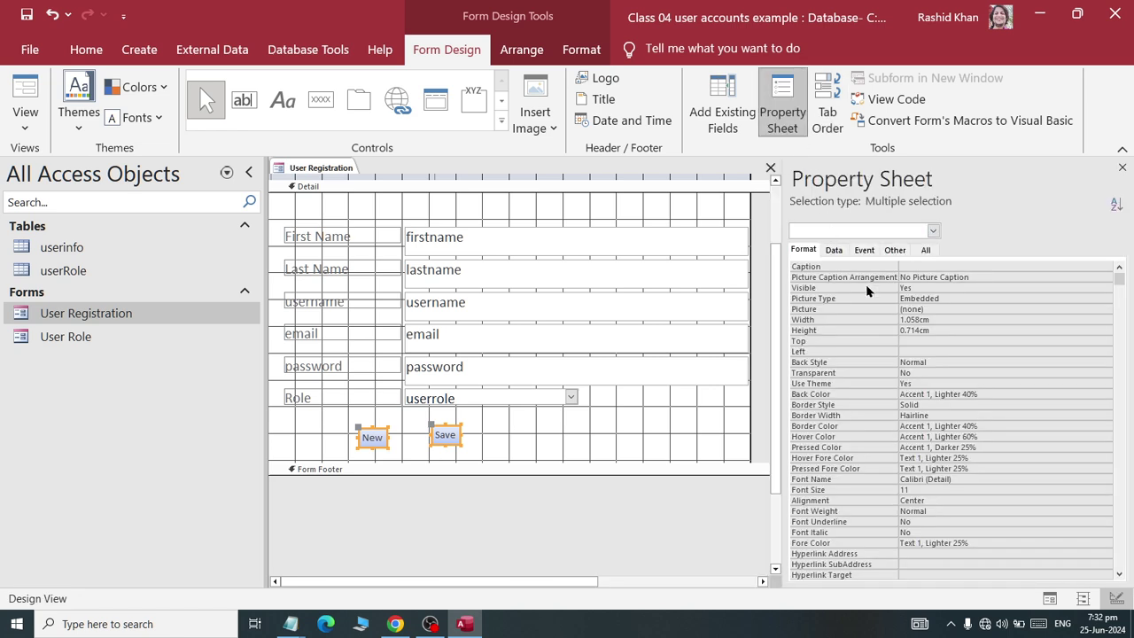
pyautogui.click(818, 320)
pyautogui.write('4')
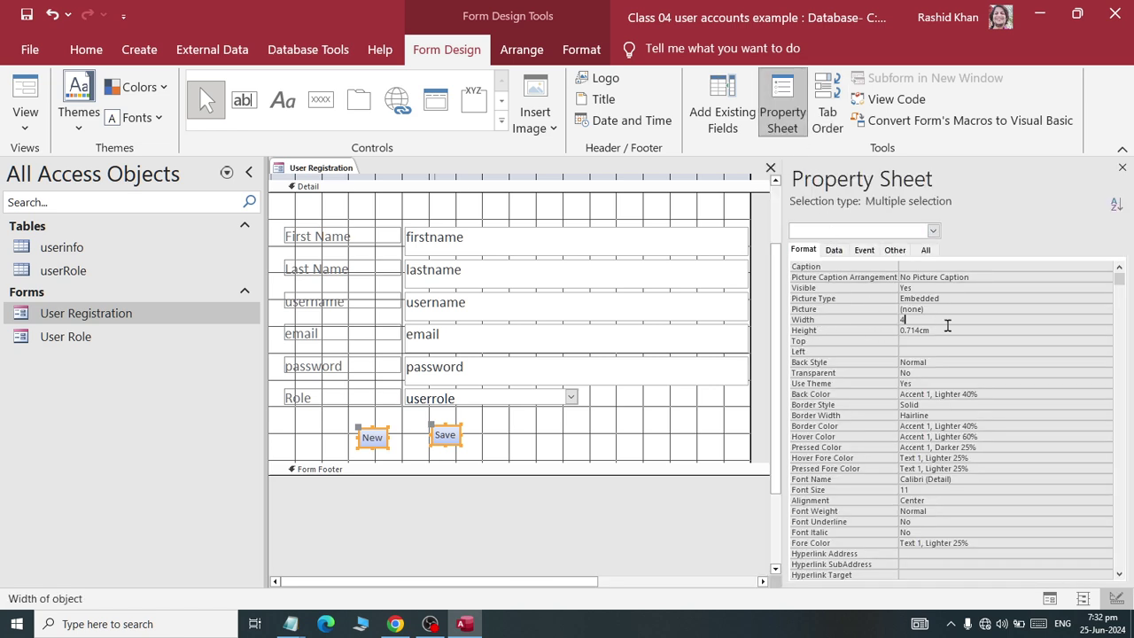
pyautogui.press('Return')
# - Move Save to the right of New and align both buttons by their bottom edges
pyautogui.click(580, 435)
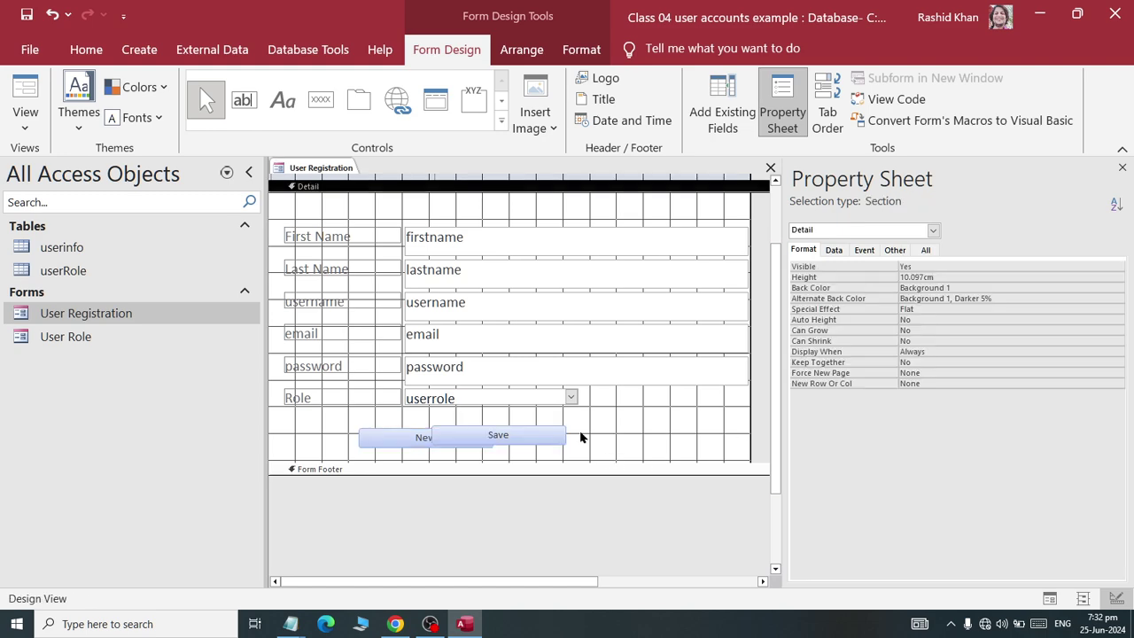
pyautogui.click(544, 438)
pyautogui.moveTo(544, 438); pyautogui.dragTo(594, 439)
pyautogui.moveTo(417, 427); pyautogui.dragTo(589, 442)
pyautogui.click(522, 50)
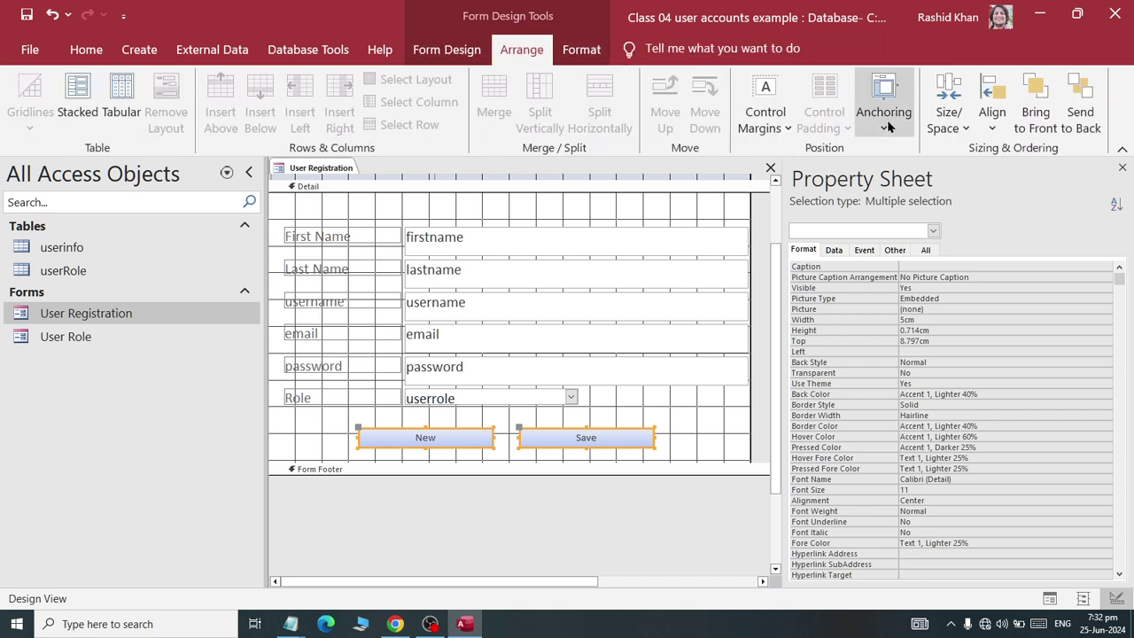
pyautogui.click(947, 124)
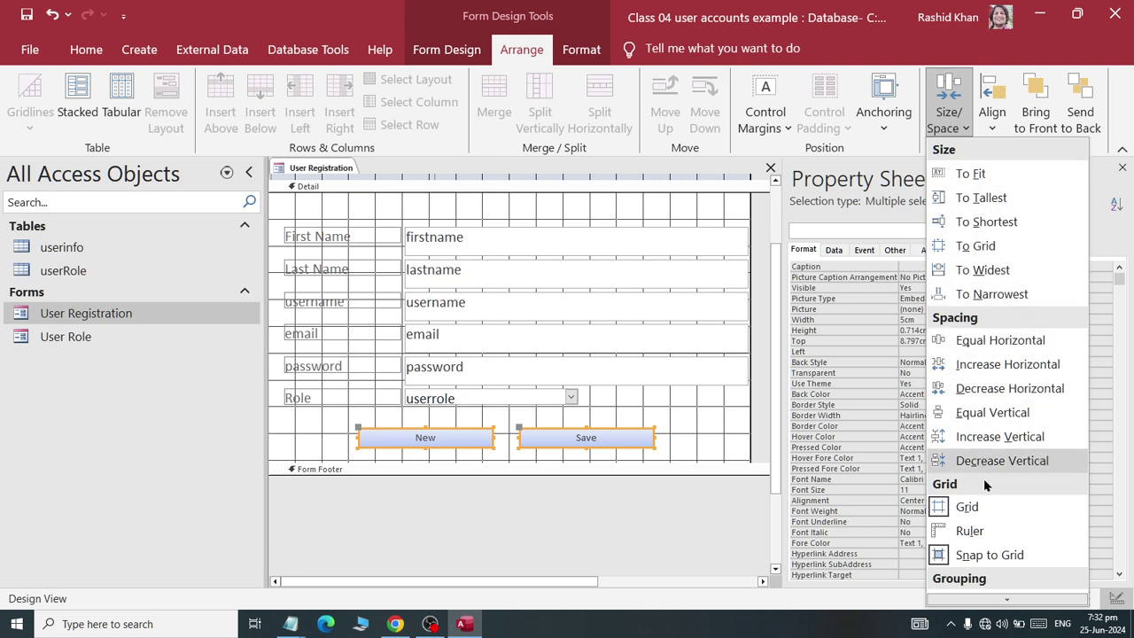
pyautogui.click(994, 124)
pyautogui.click(994, 124)
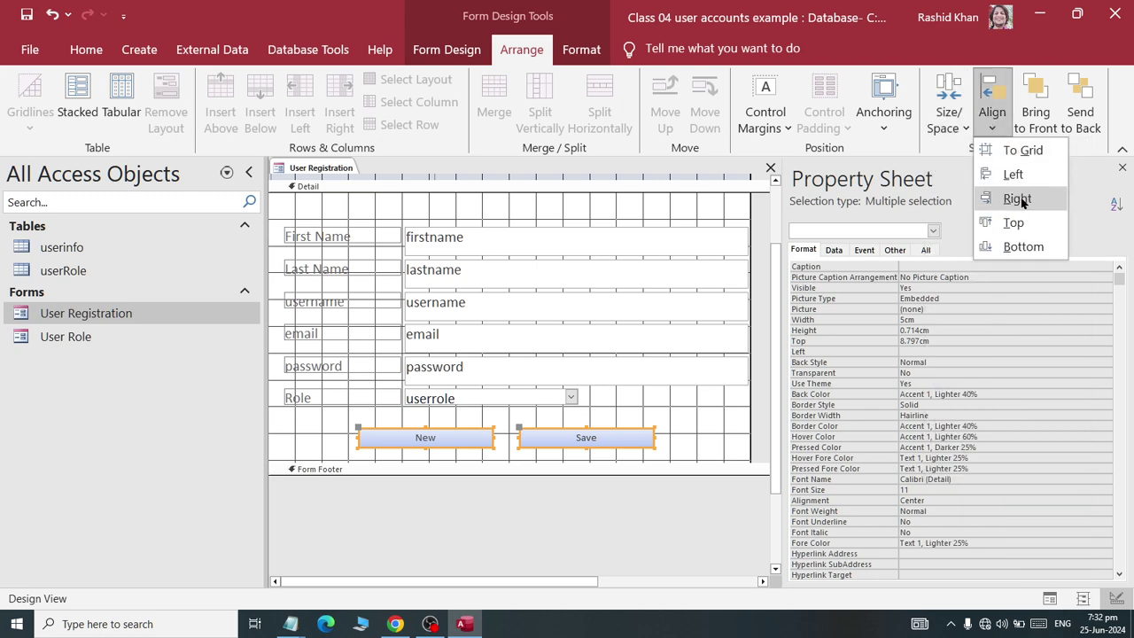
pyautogui.click(1011, 247)
pyautogui.click(706, 436)
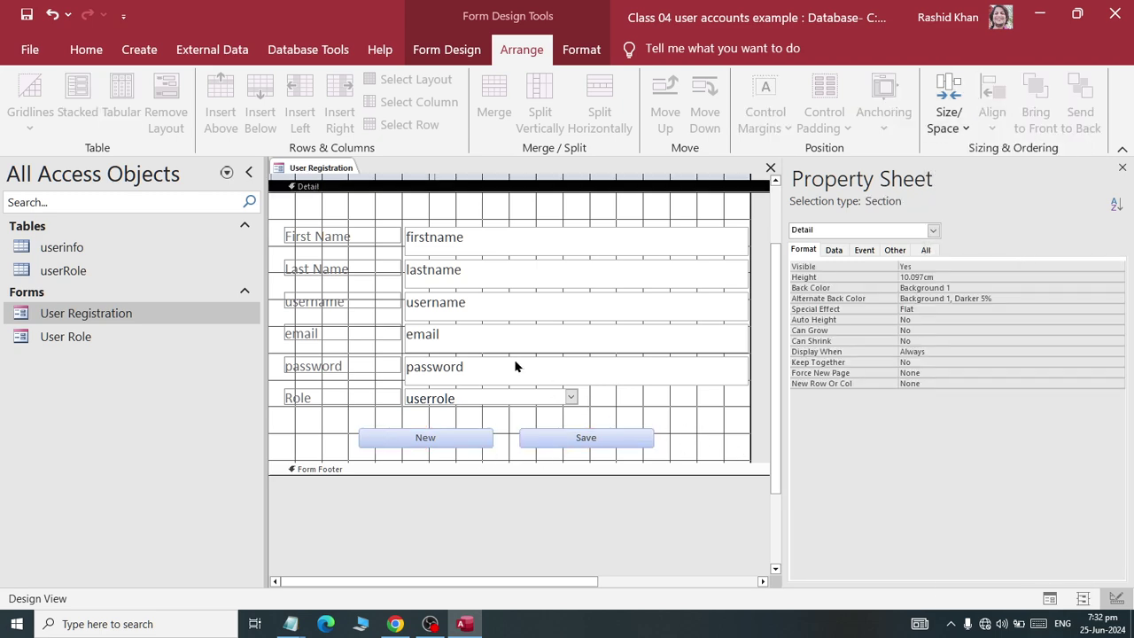
# - Close the User Registration design and reopen the form for data entry
pyautogui.scroll(2, 328, 214)
pyautogui.rightClick(312, 169)
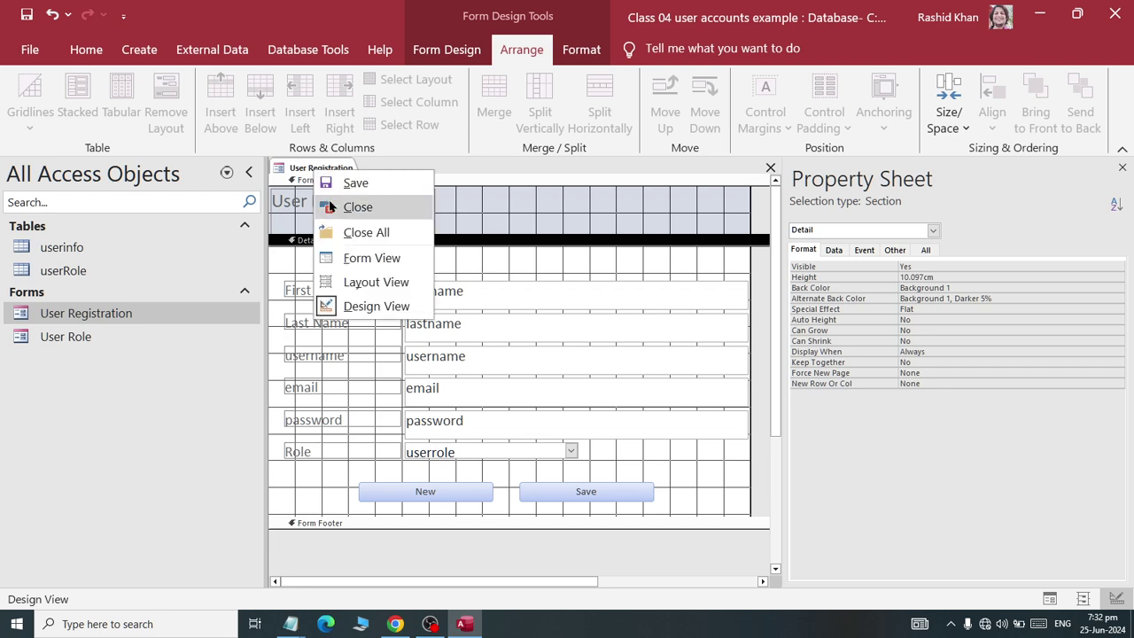
pyautogui.click(341, 205)
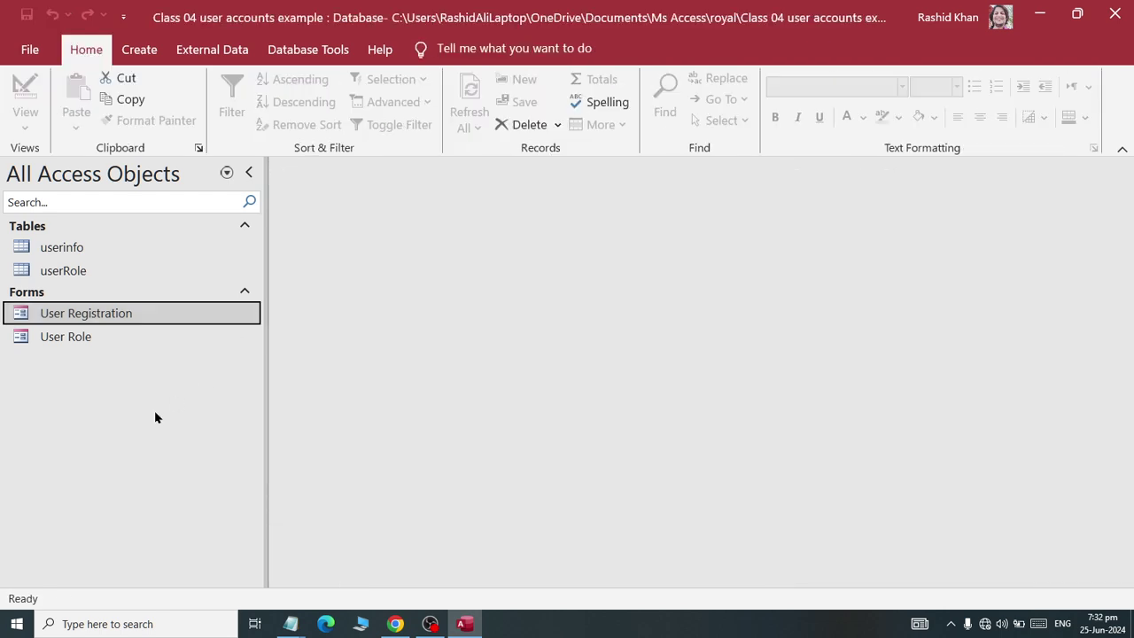
pyautogui.doubleClick(82, 317)
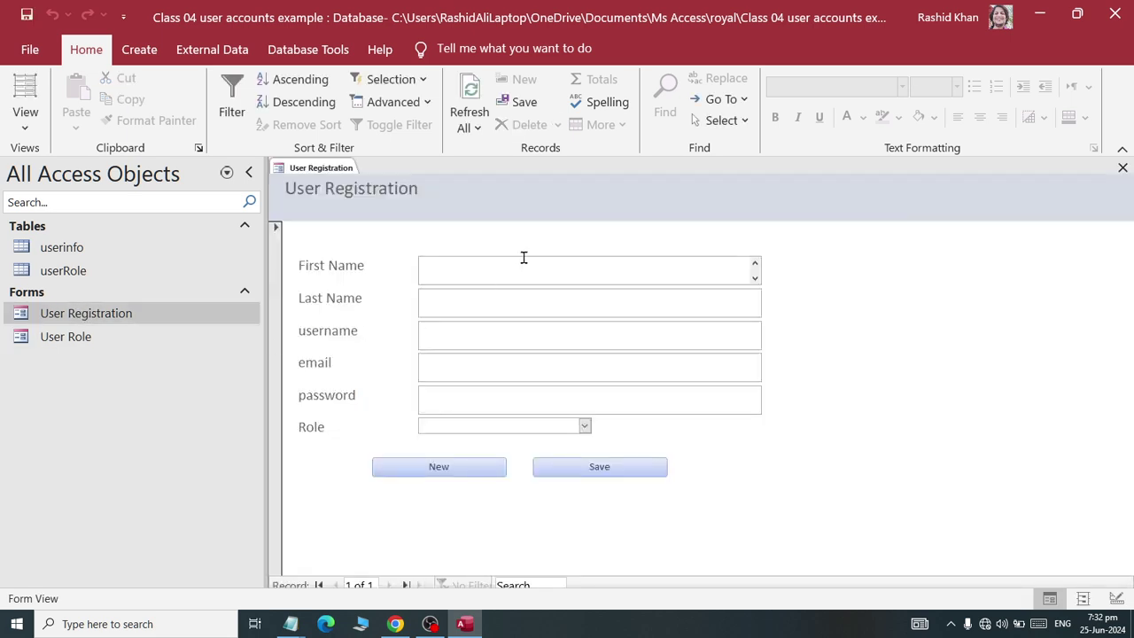
# - Fill in the new user's first name, last name, e-mail address and password
pyautogui.press('Tab')
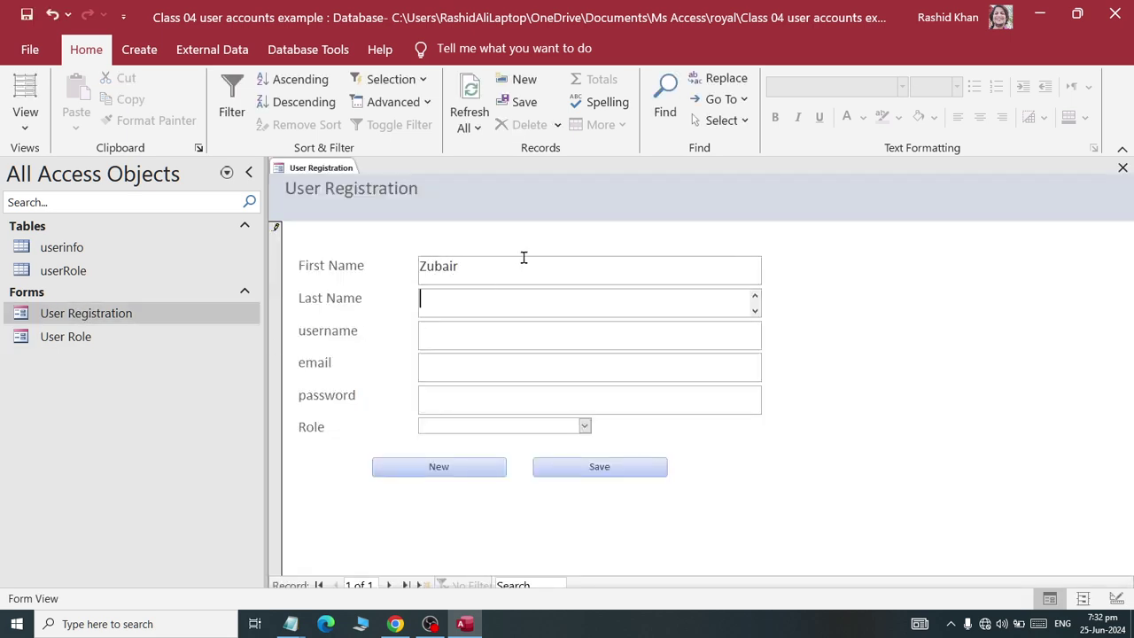
pyautogui.hotkey('shift', 'Tab')
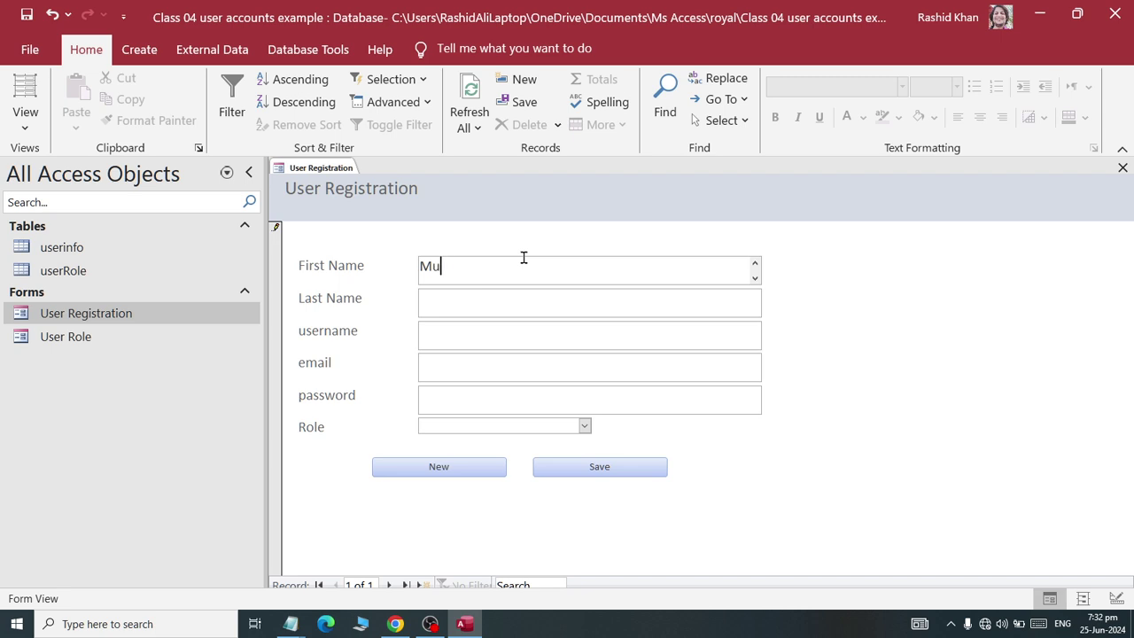
pyautogui.press('Tab')
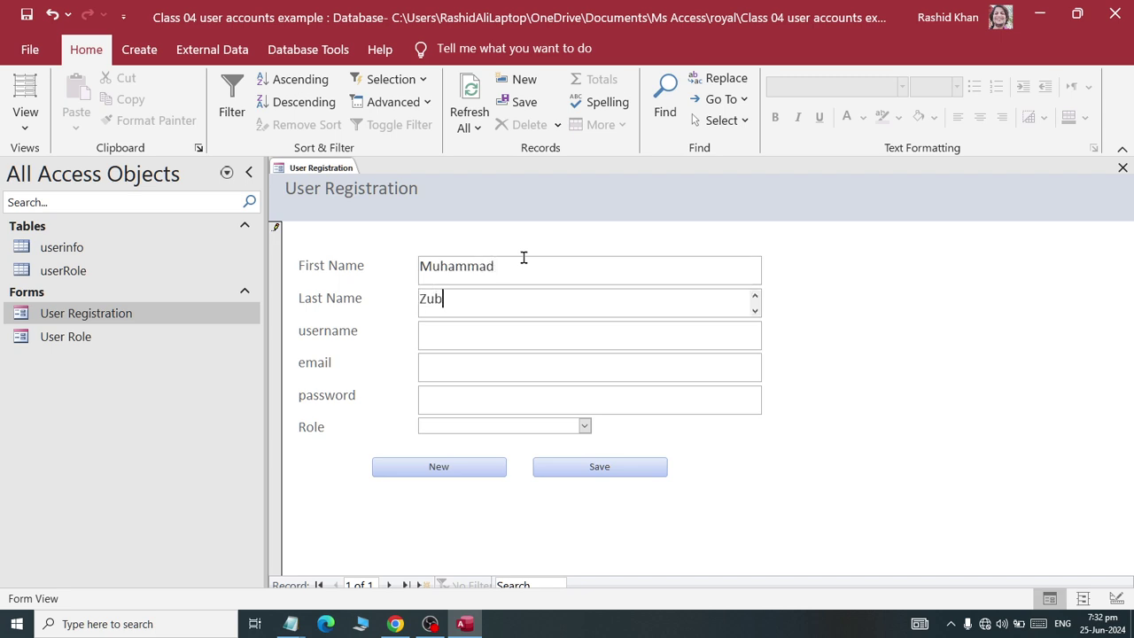
pyautogui.press('Tab')
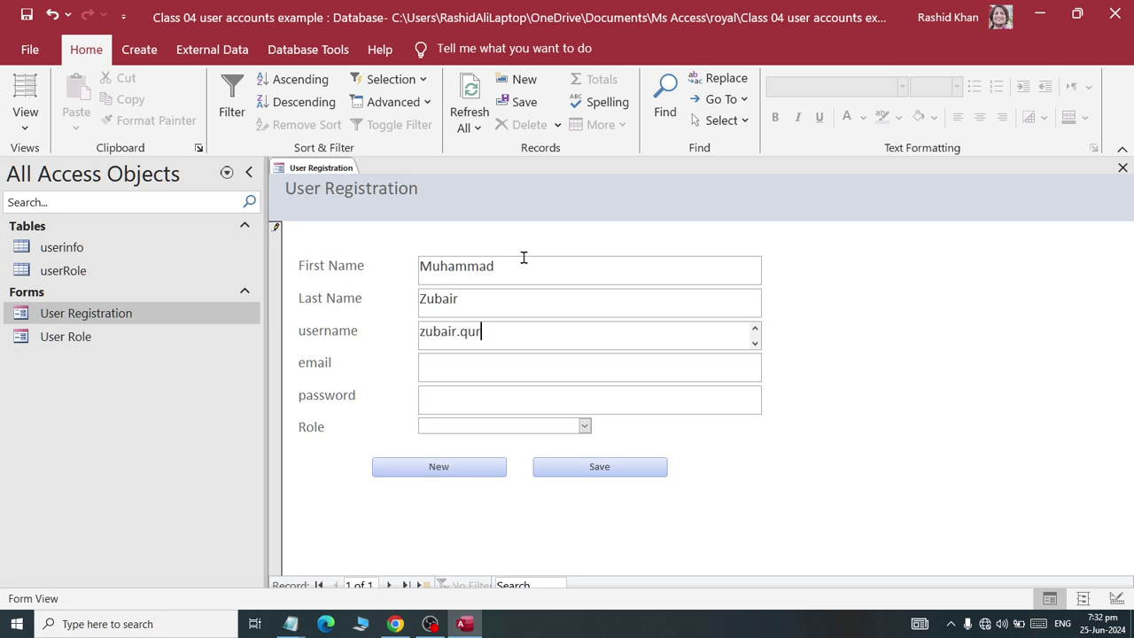
pyautogui.press('Tab')
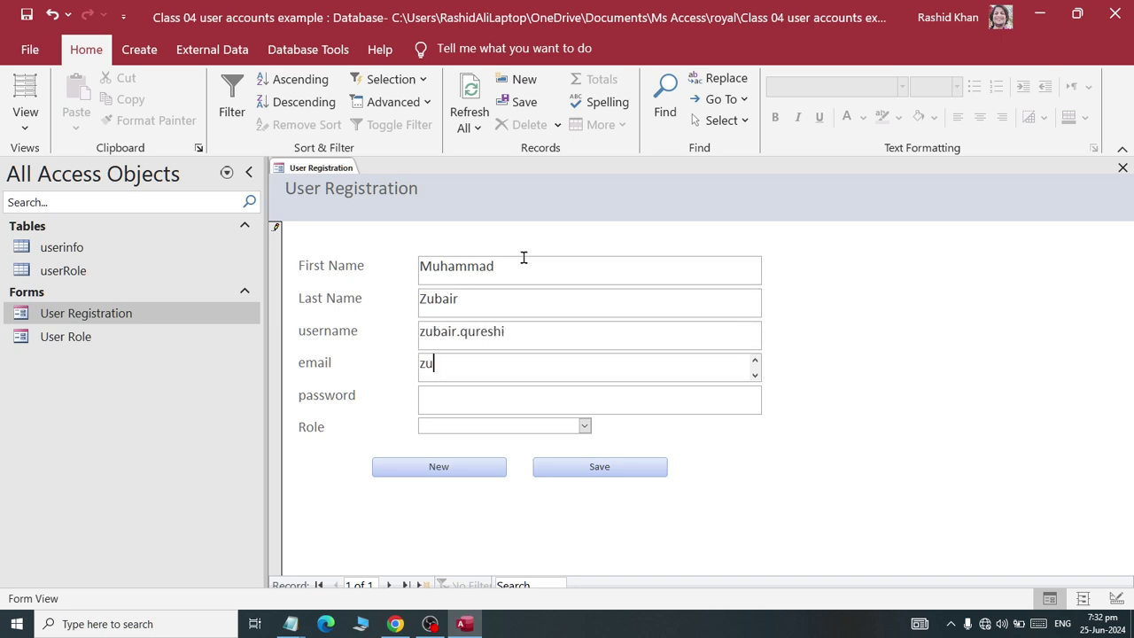
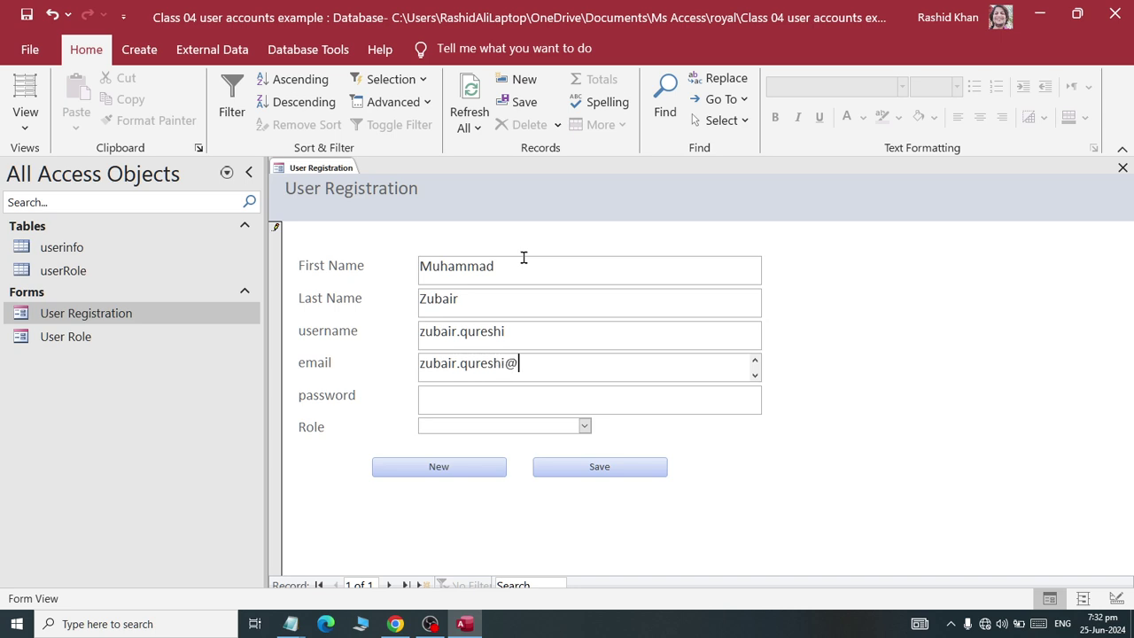
pyautogui.press('Tab')
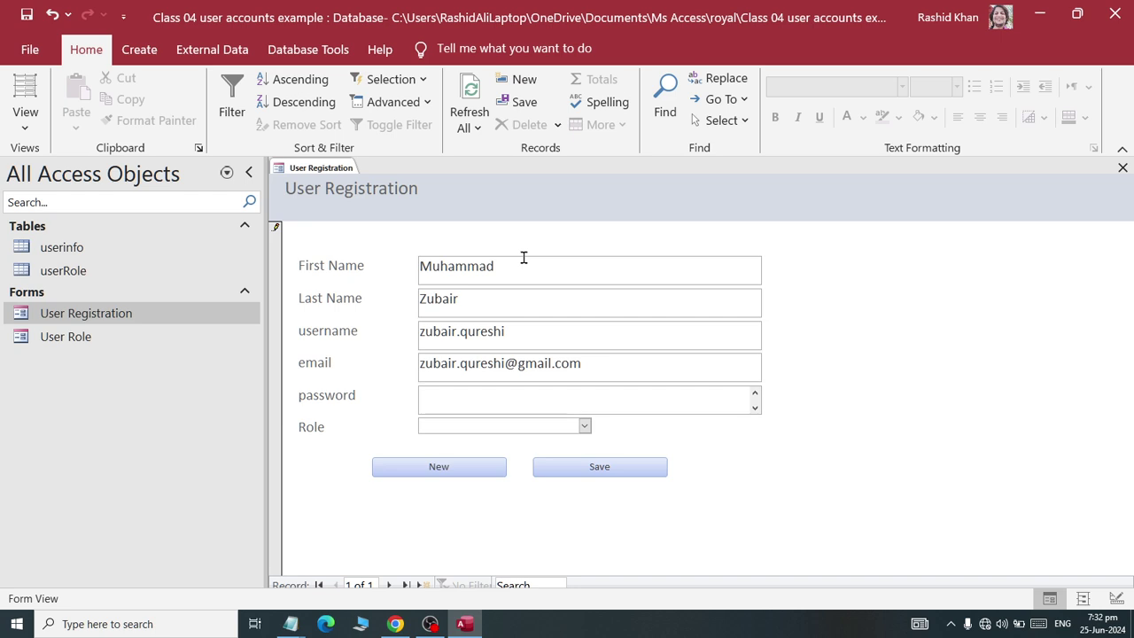
# - Assign the Student role, save the record and start a blank new record
pyautogui.click(584, 426)
pyautogui.click(550, 502)
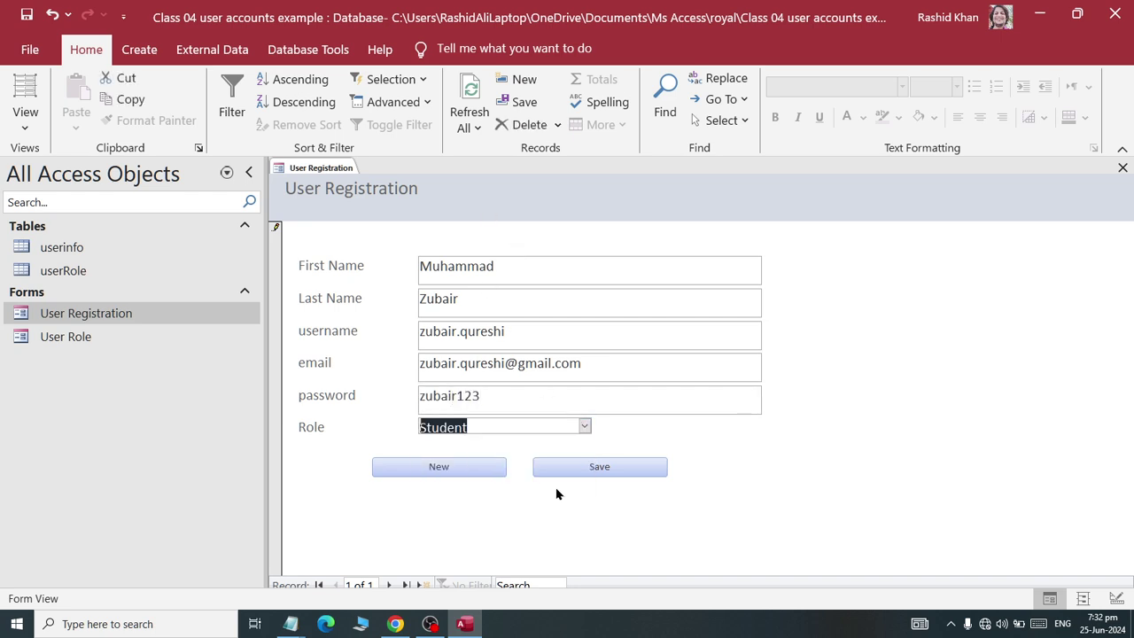
pyautogui.click(582, 470)
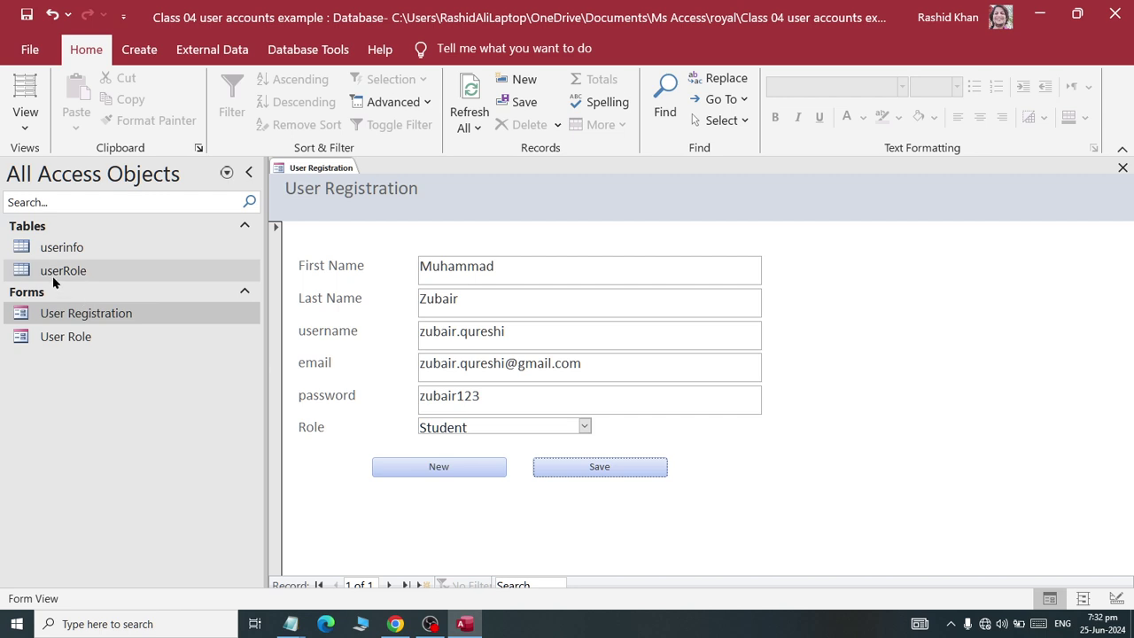
pyautogui.click(435, 467)
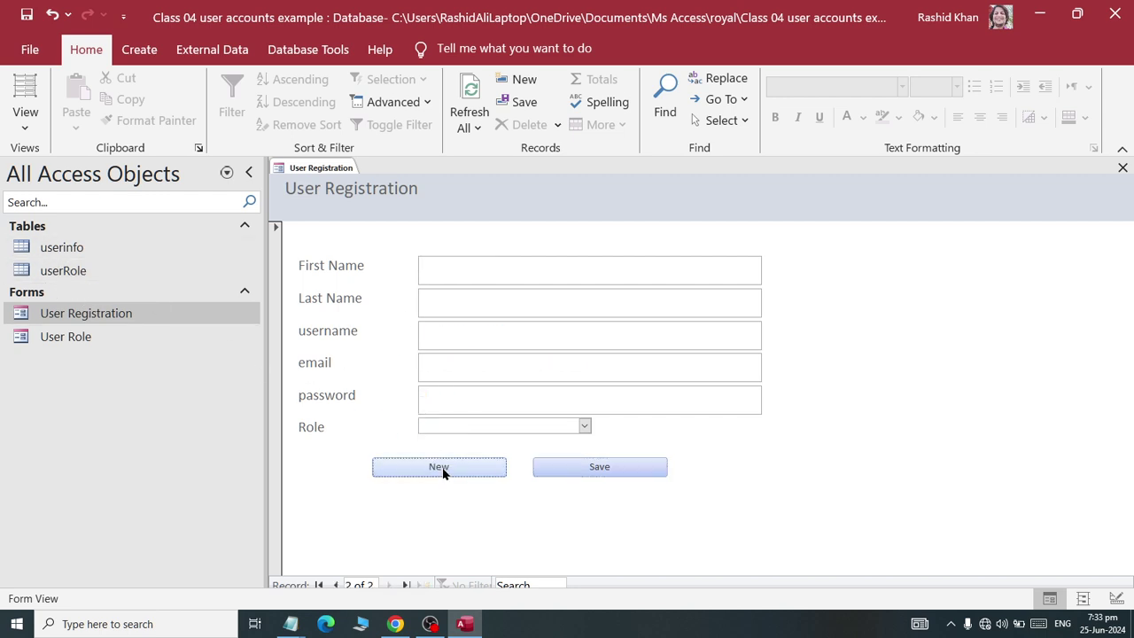
# - Enter the second user's first name, last name, username and e-mail address
pyautogui.click(452, 266)
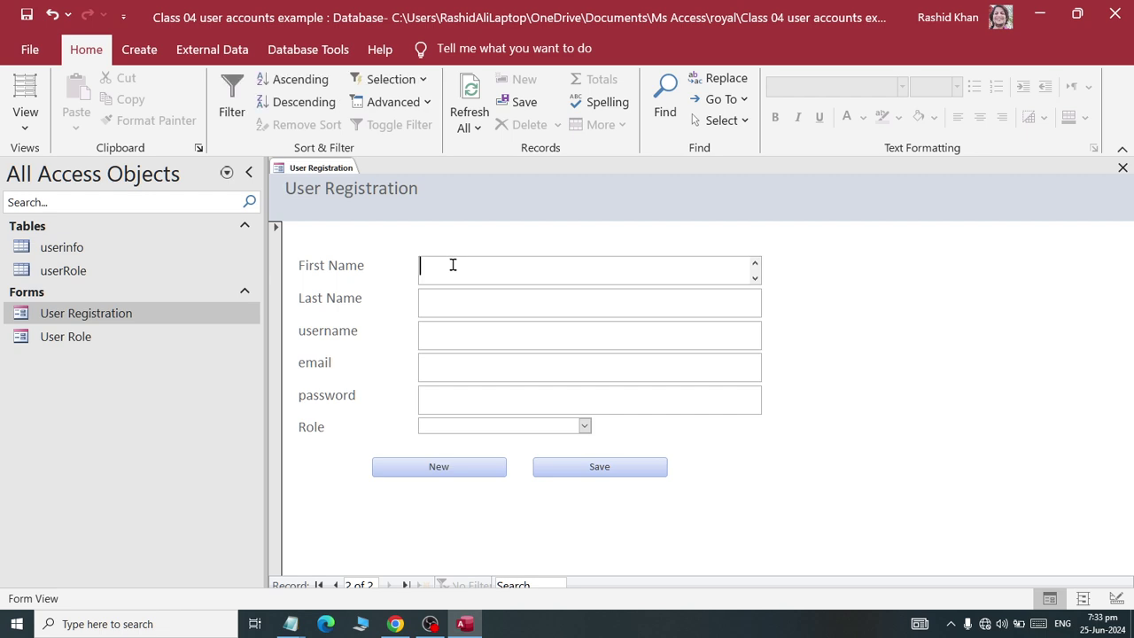
pyautogui.press('Tab')
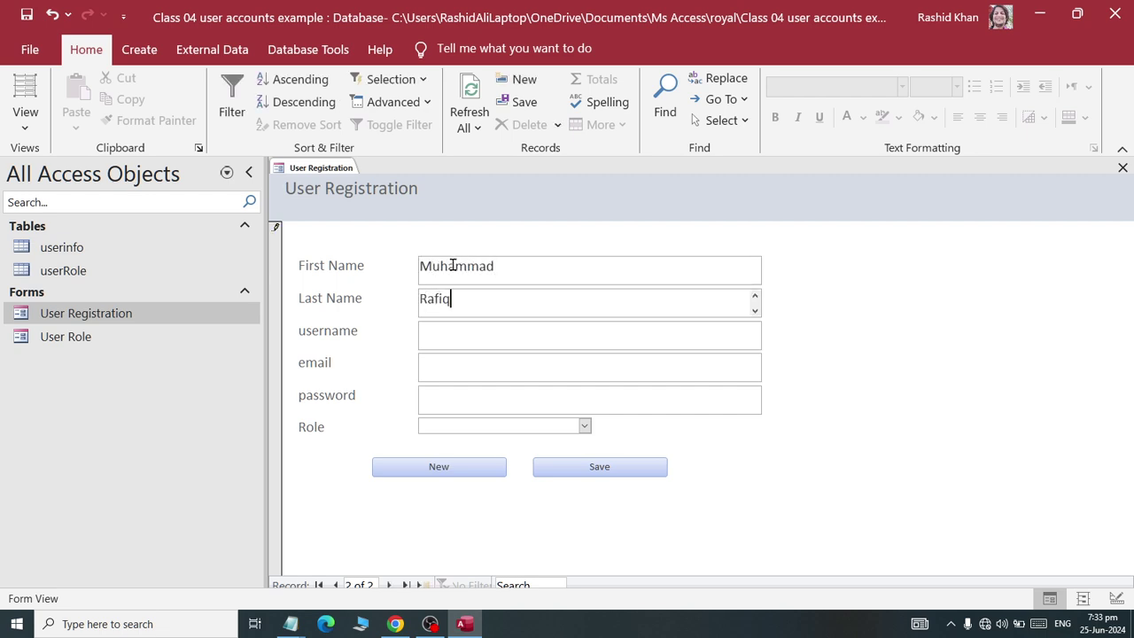
pyautogui.press('Tab')
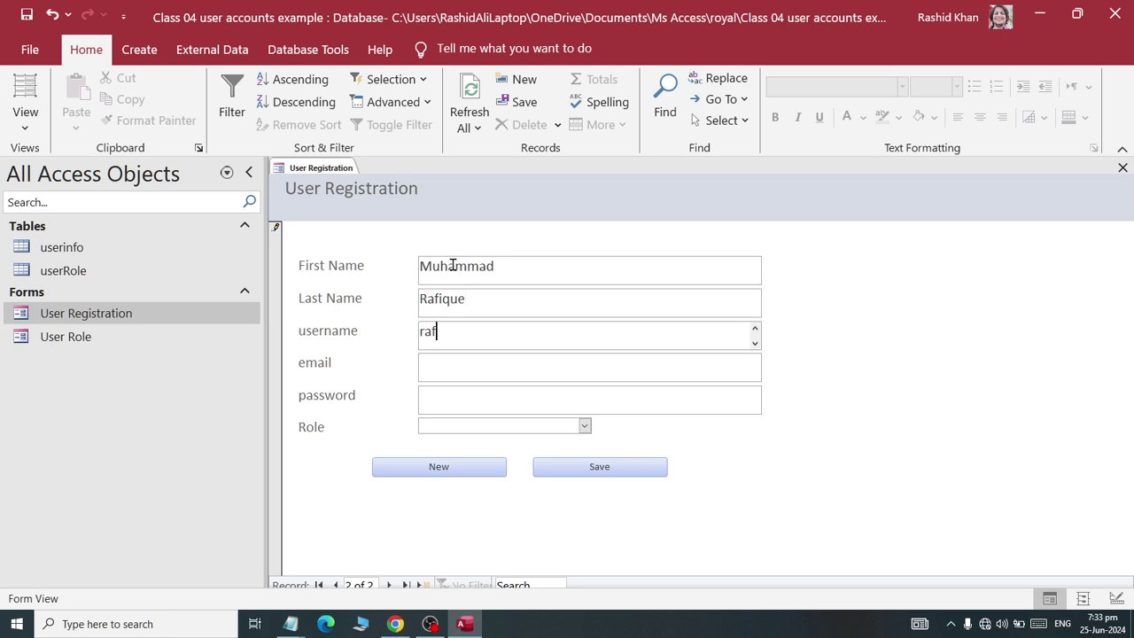
pyautogui.press('Tab')
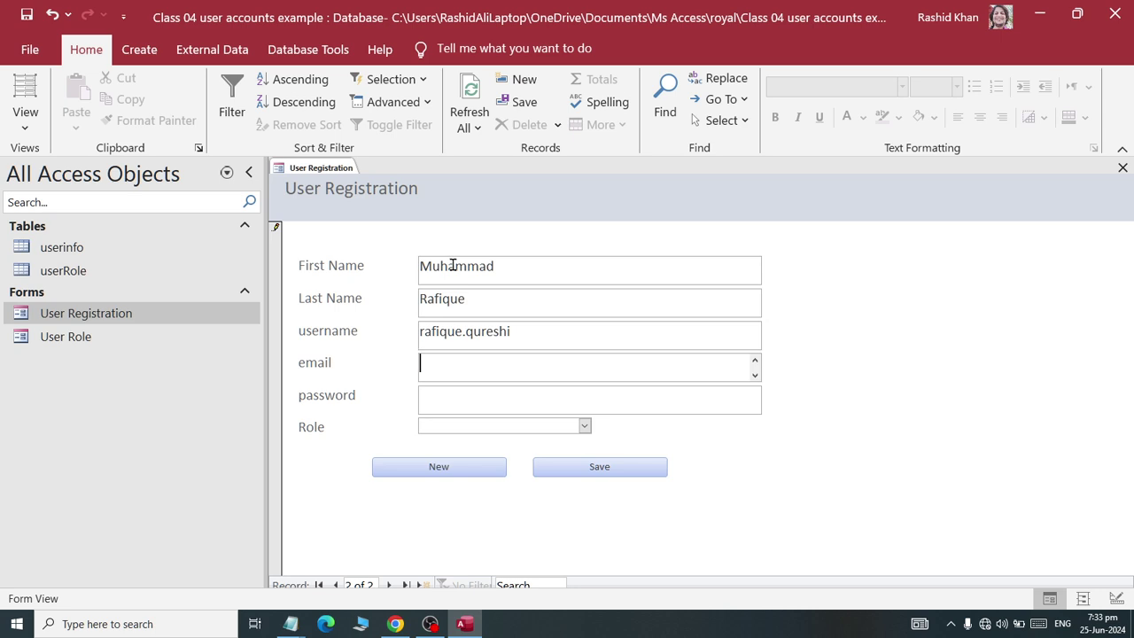
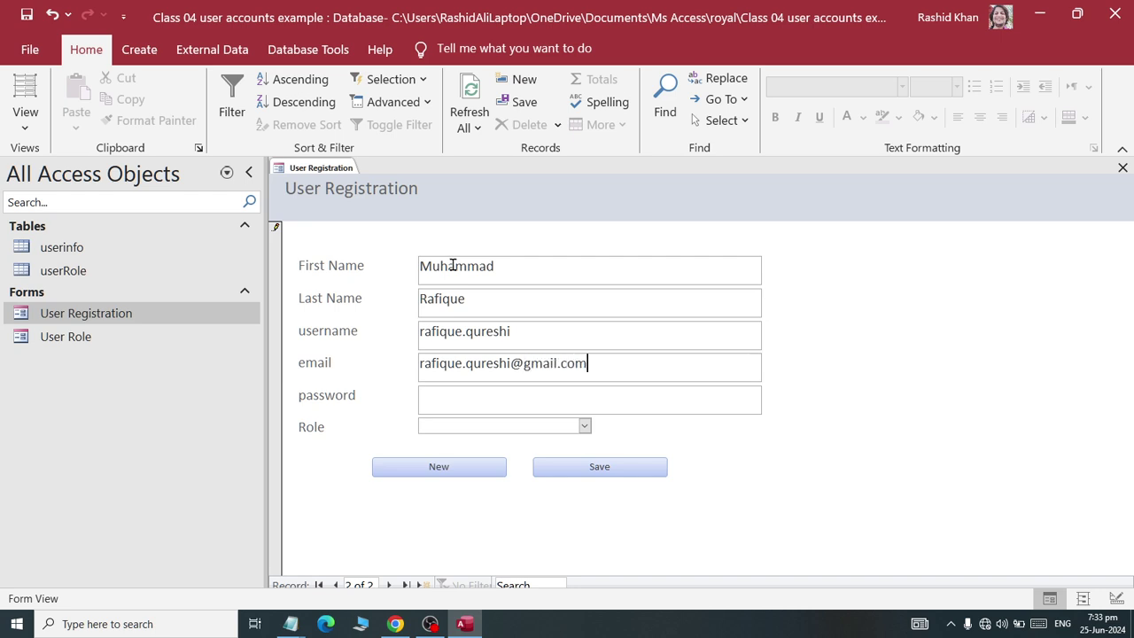
pyautogui.press('Tab')
# - Give the second user the Student role, save the record, and close User Registration
pyautogui.click(585, 426)
pyautogui.click(554, 499)
pyautogui.click(567, 468)
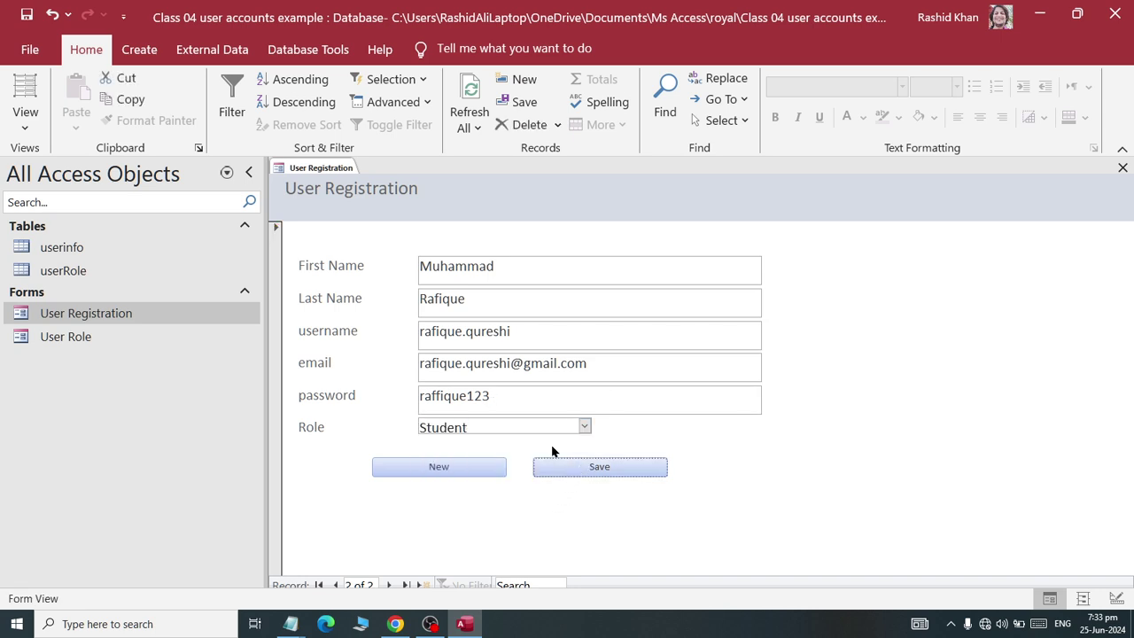
pyautogui.rightClick(320, 168)
pyautogui.click(344, 199)
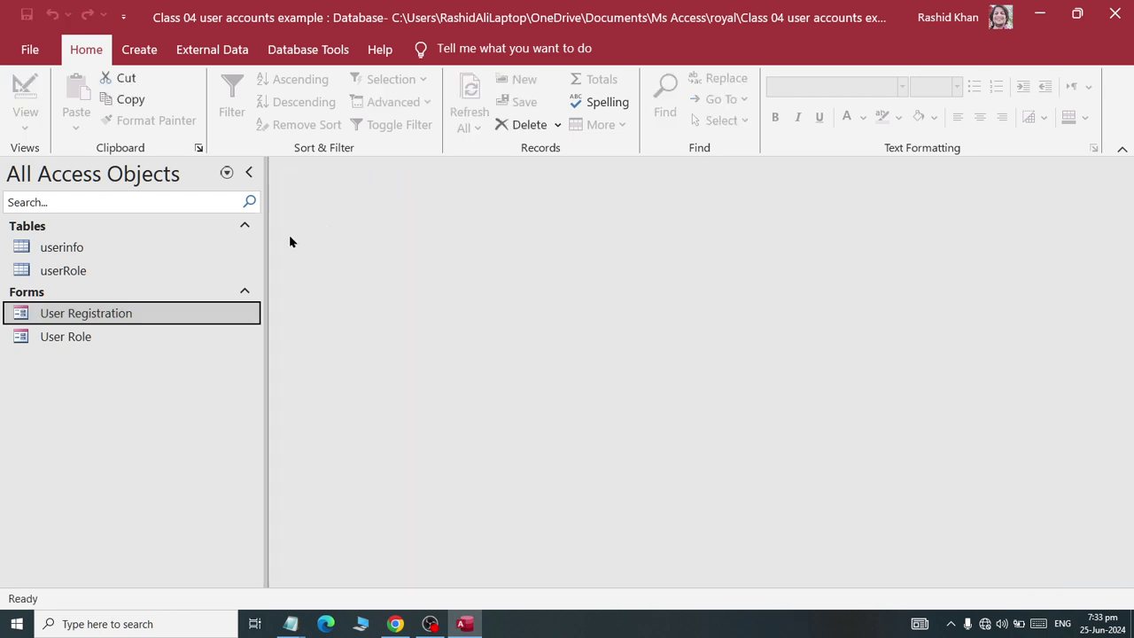
# - Check the userinfo and userRole tables for the saved records, closing each afterwards
pyautogui.doubleClick(60, 251)
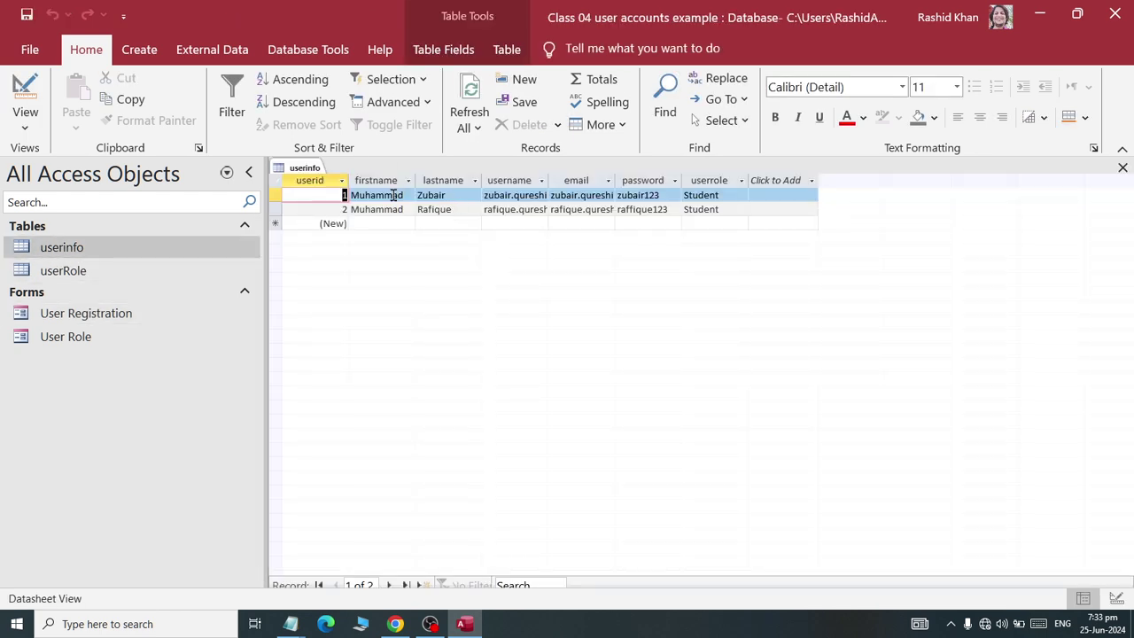
pyautogui.rightClick(293, 170)
pyautogui.click(330, 206)
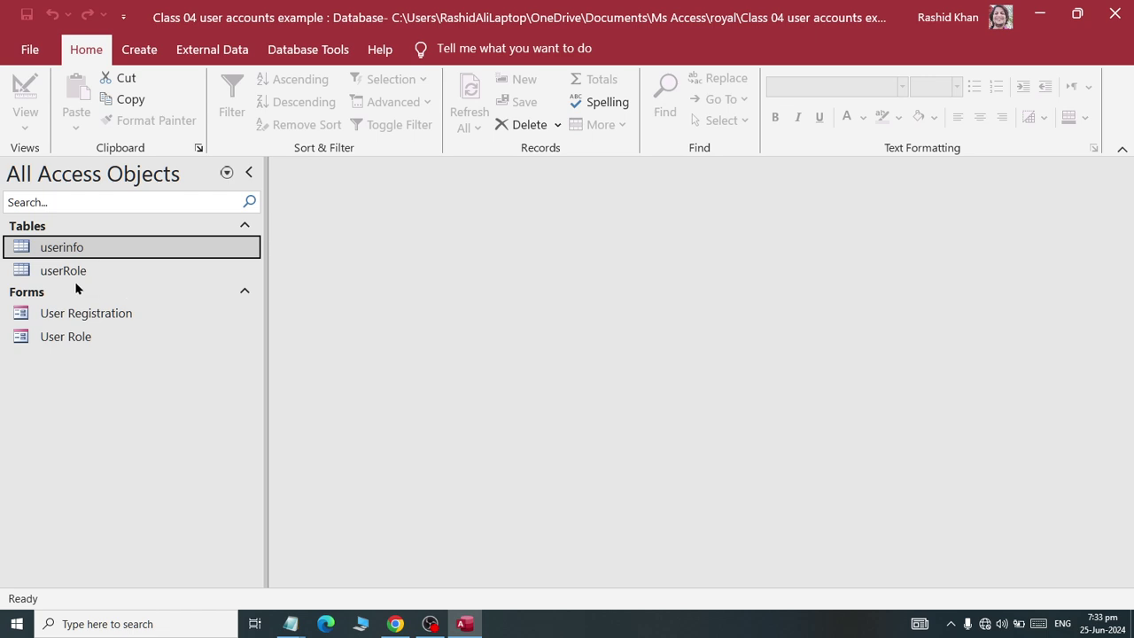
pyautogui.click(72, 271)
pyautogui.doubleClick(72, 271)
pyautogui.click(301, 180)
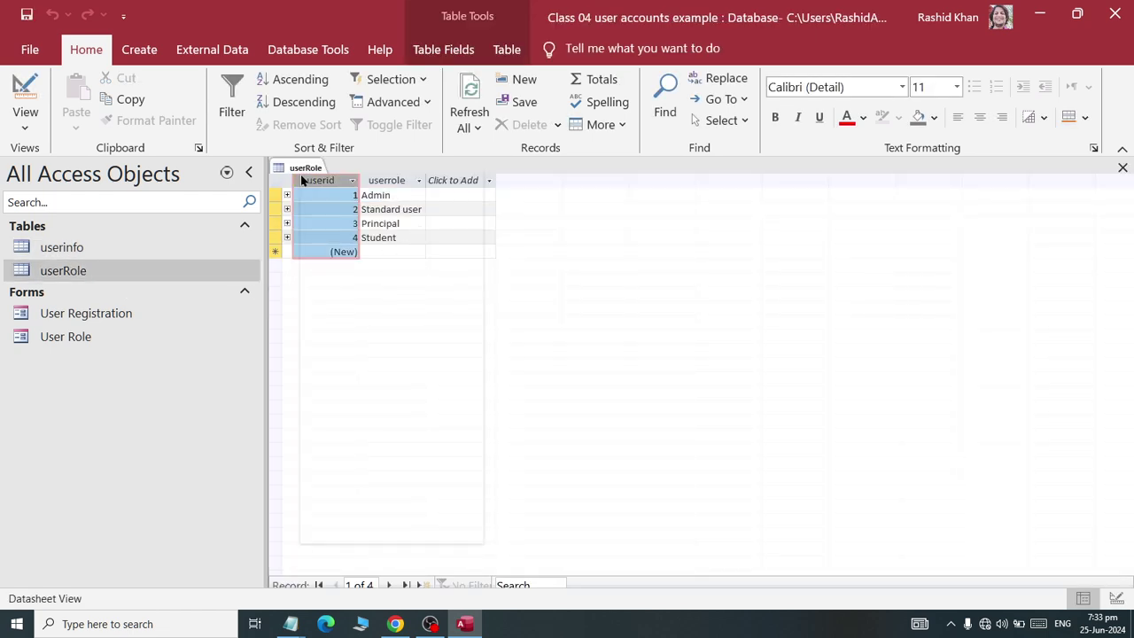
pyautogui.rightClick(309, 171)
pyautogui.click(340, 206)
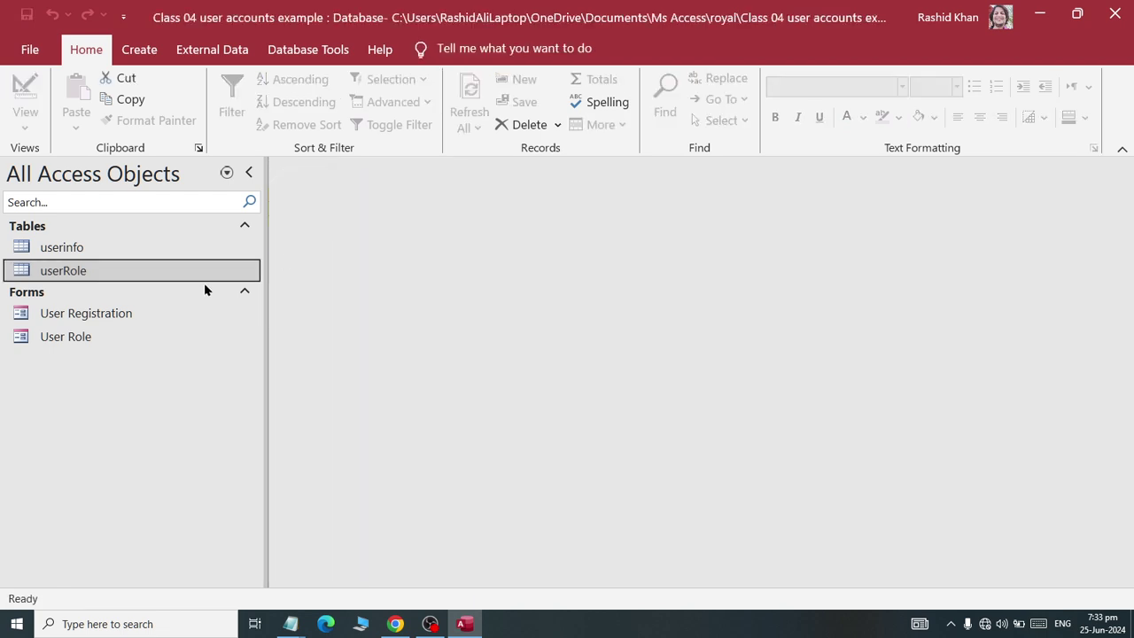
# - Review the User Role and User Registration forms, closing each afterwards
pyautogui.doubleClick(60, 339)
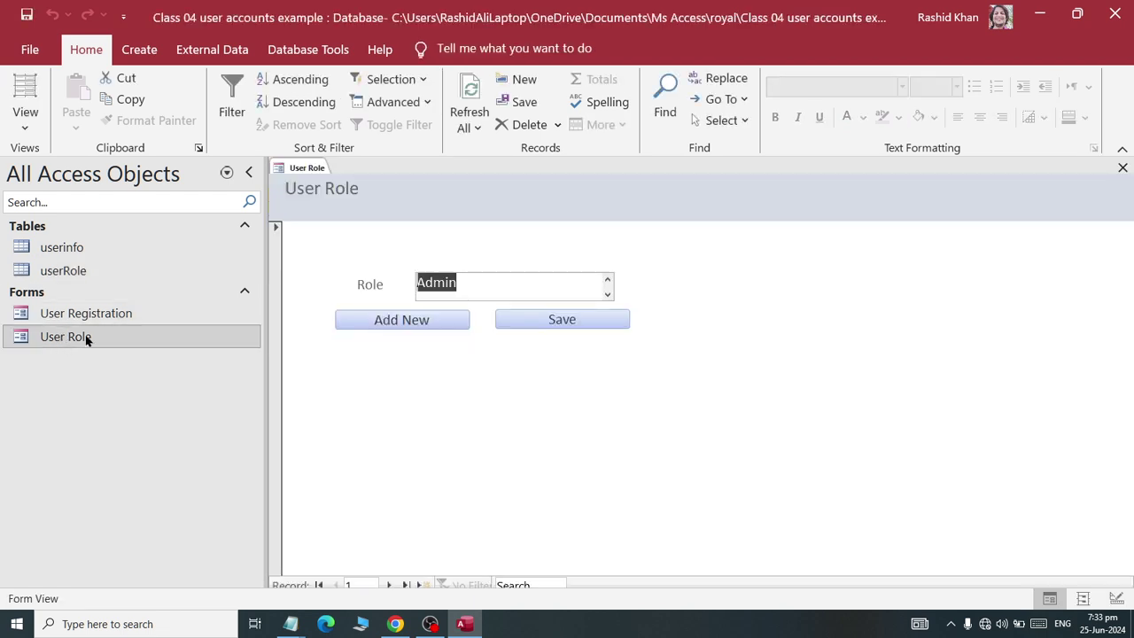
pyautogui.rightClick(293, 168)
pyautogui.click(308, 200)
pyautogui.doubleClick(98, 315)
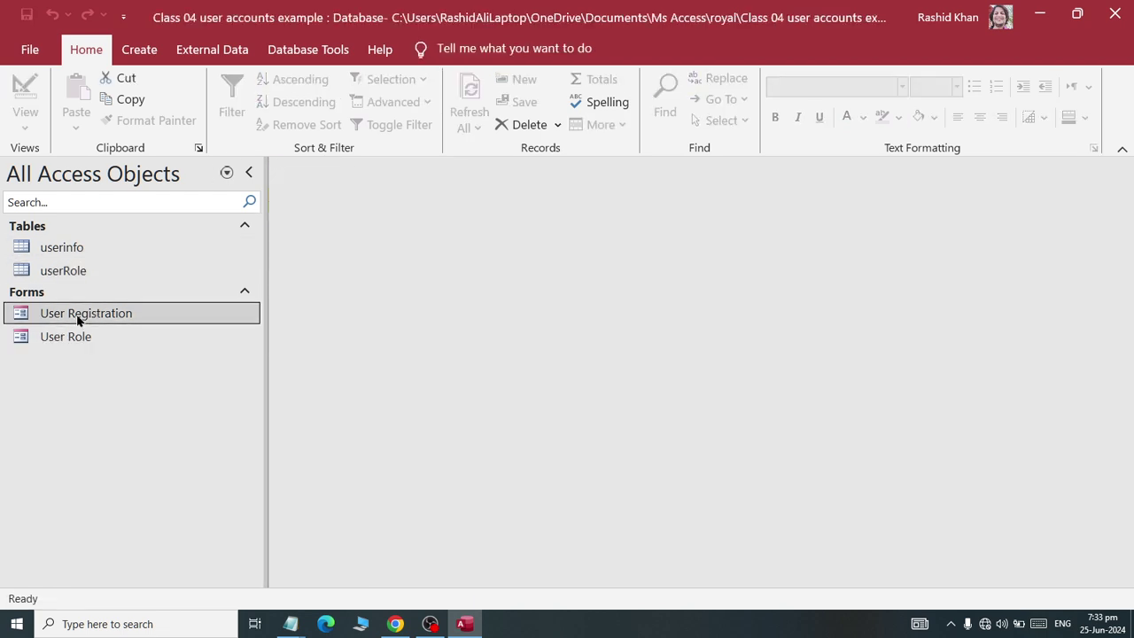
pyautogui.rightClick(341, 175)
pyautogui.click(358, 203)
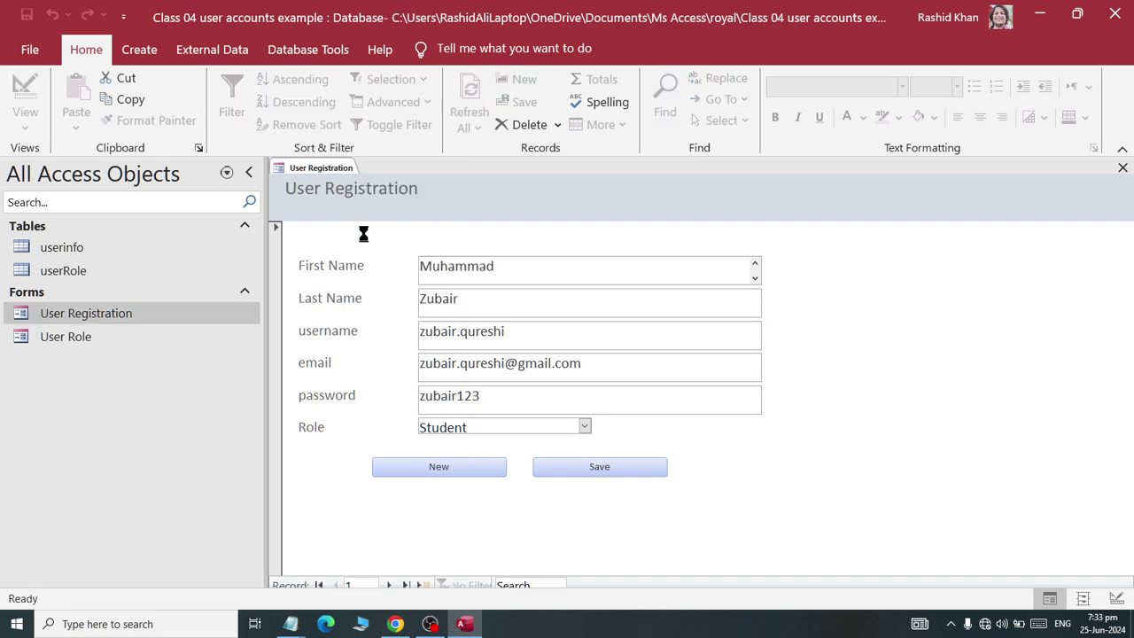
pyautogui.click(139, 48)
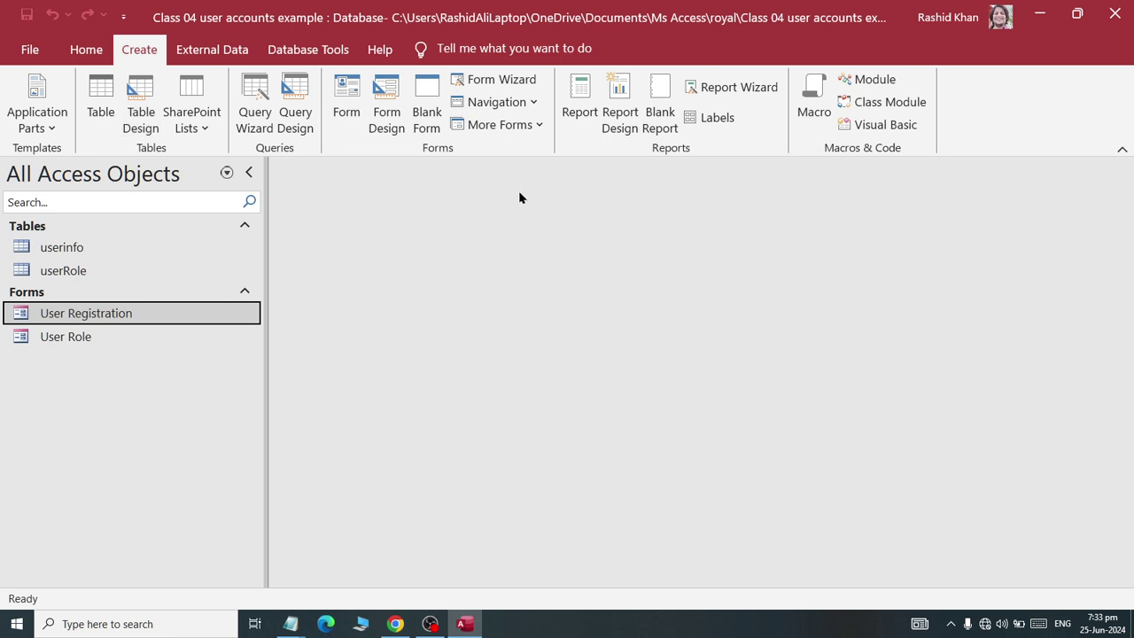
# - Create a left vertical-tabs navigation form with User Registration and User Role pages
pyautogui.click(534, 103)
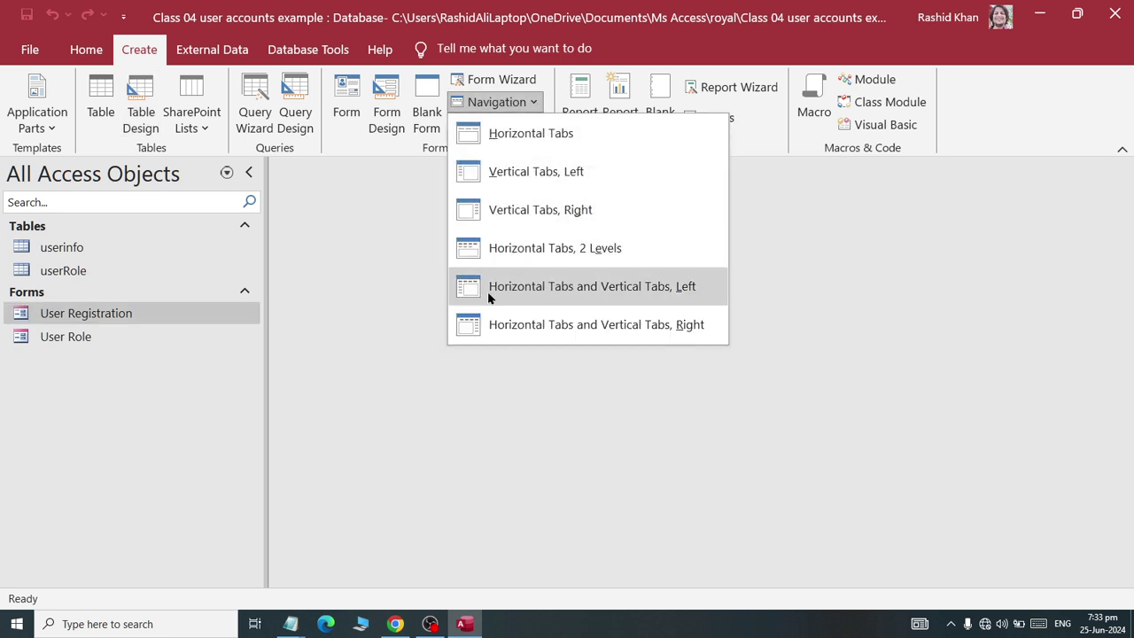
pyautogui.click(473, 174)
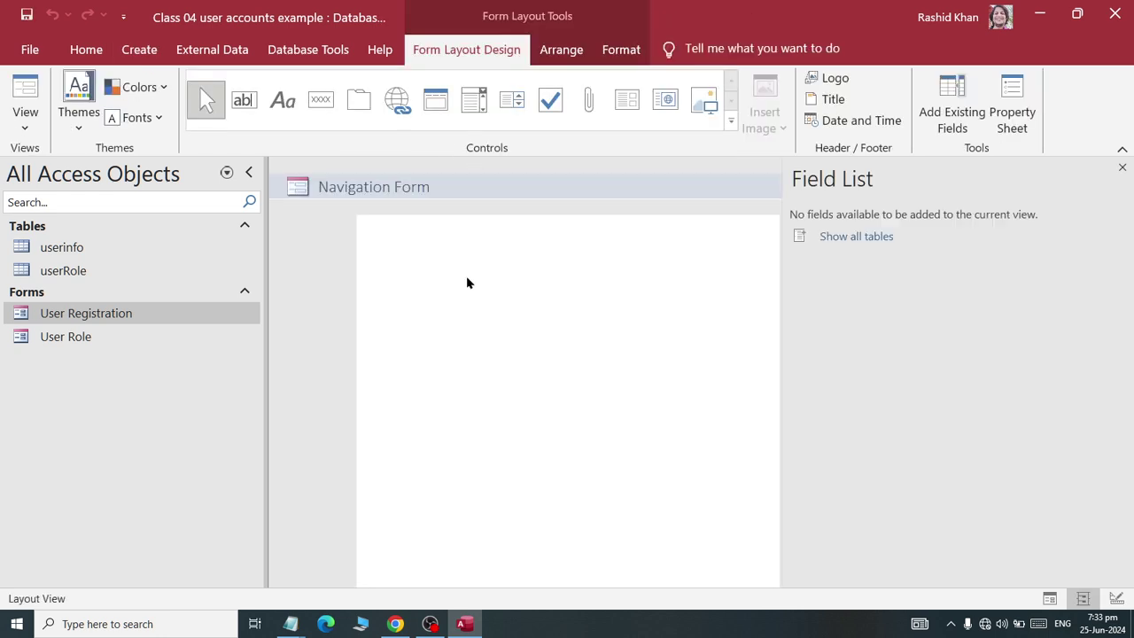
pyautogui.moveTo(75, 313); pyautogui.dragTo(294, 248)
pyautogui.moveTo(62, 337); pyautogui.dragTo(323, 242)
# - Save the navigation form as 'Main' and close it
pyautogui.rightClick(312, 171)
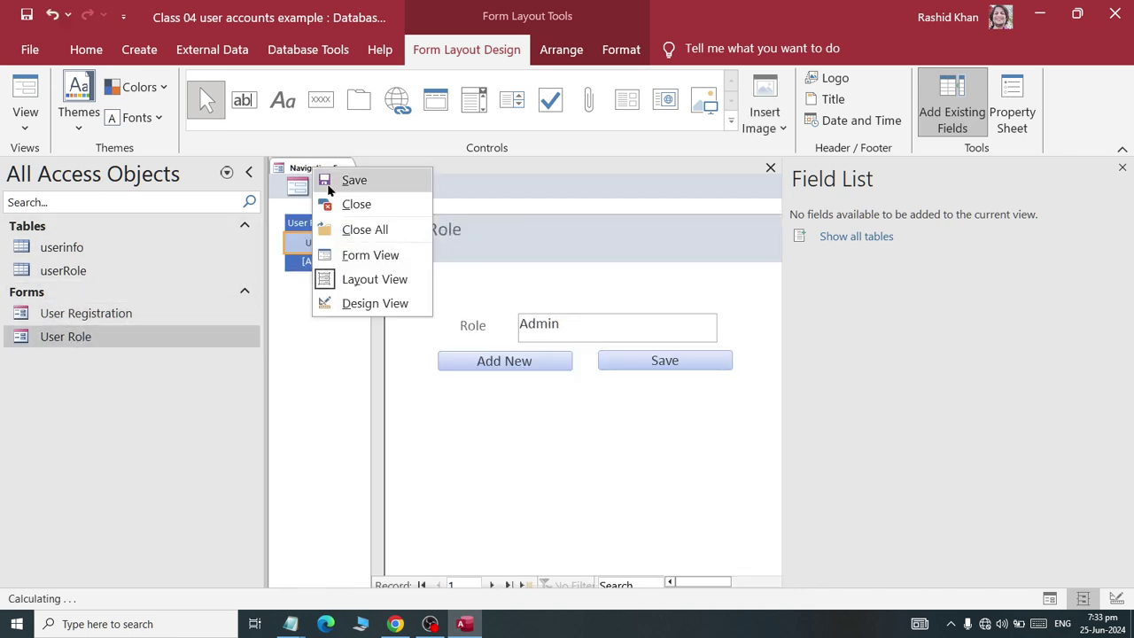
pyautogui.click(342, 178)
pyautogui.write('Main')
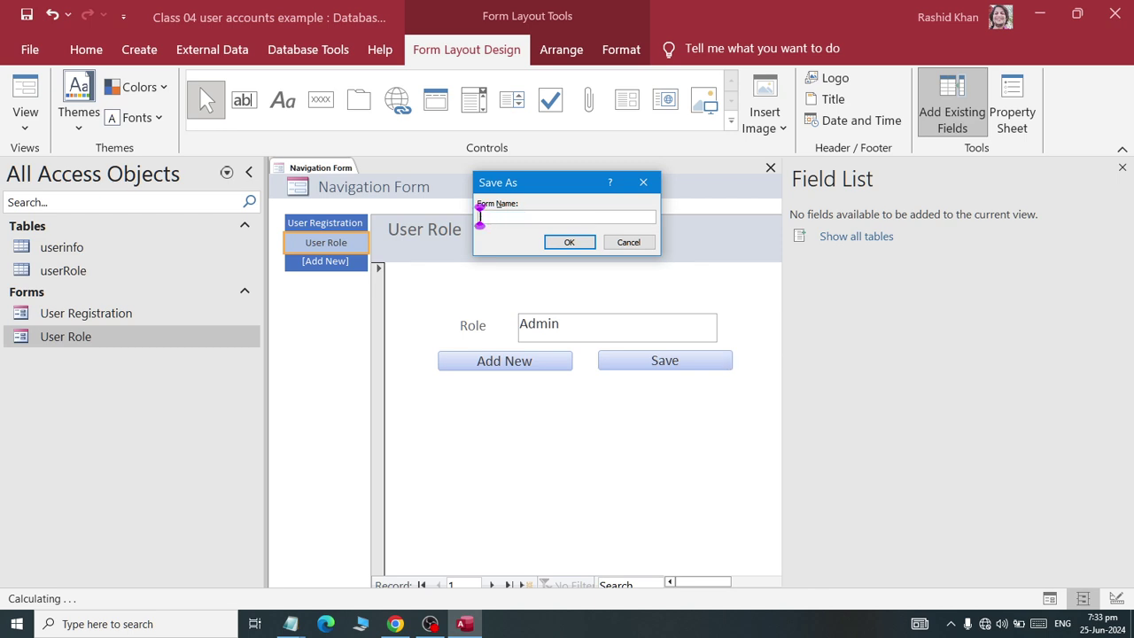
pyautogui.press('Return')
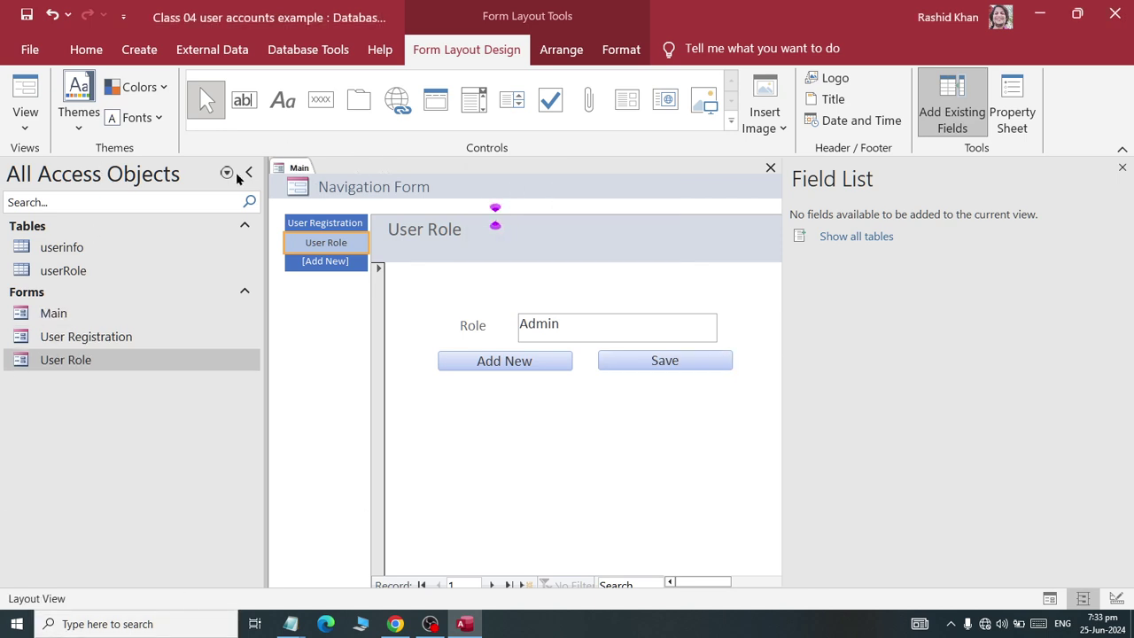
pyautogui.rightClick(299, 168)
pyautogui.click(335, 204)
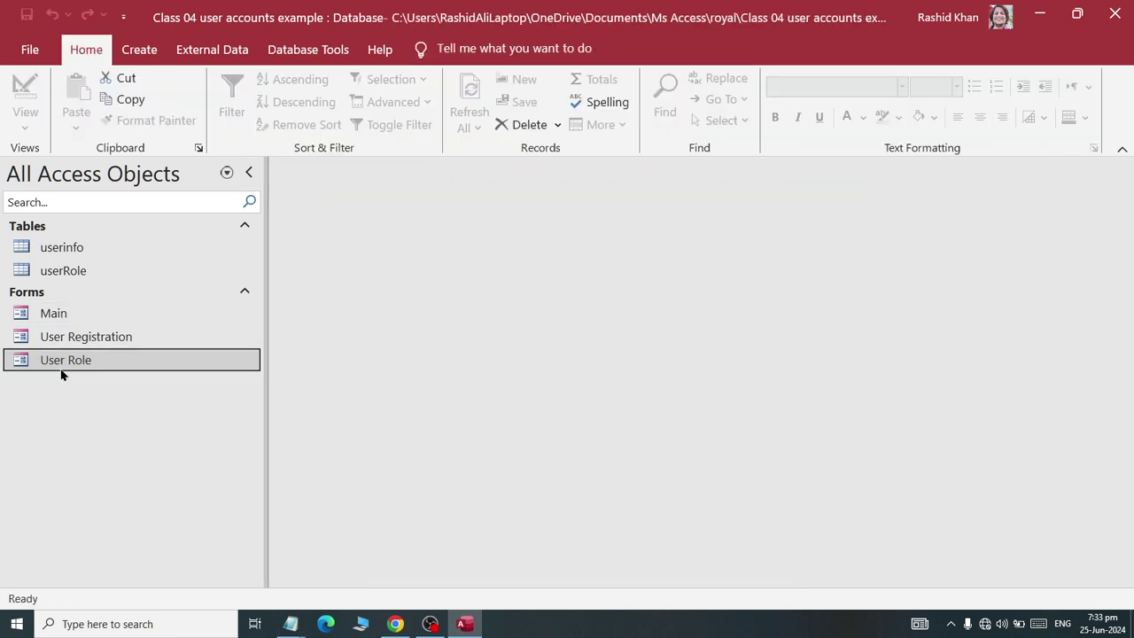
# - Open Main and switch between its User Role and User Registration tabs to confirm both display
pyautogui.click(55, 313)
pyautogui.doubleClick(55, 313)
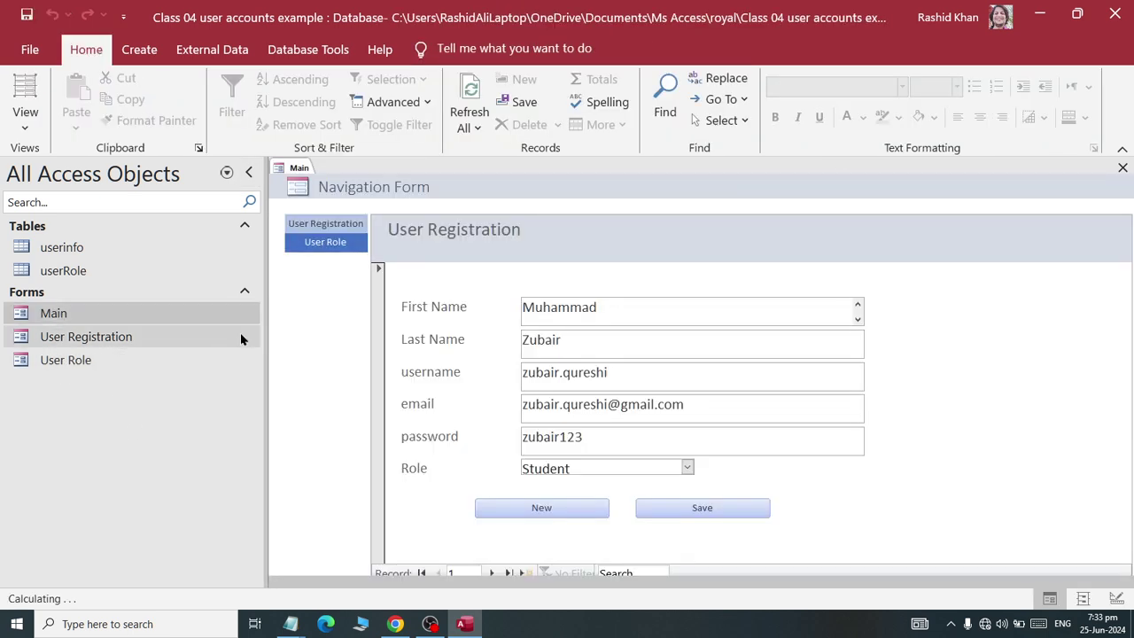
pyautogui.click(325, 243)
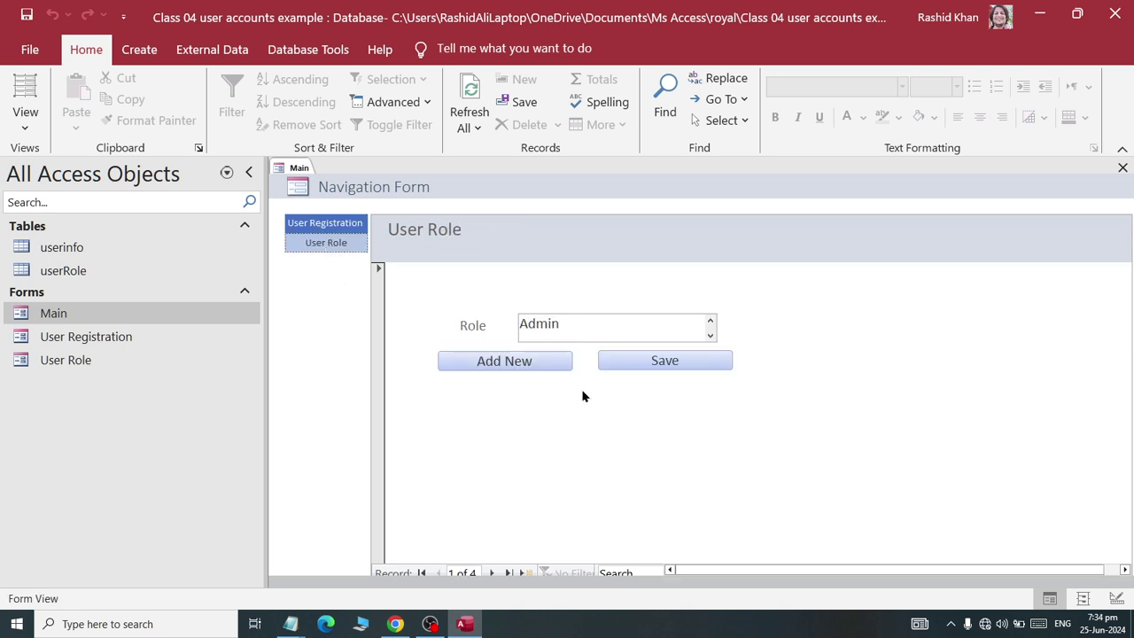
pyautogui.click(325, 224)
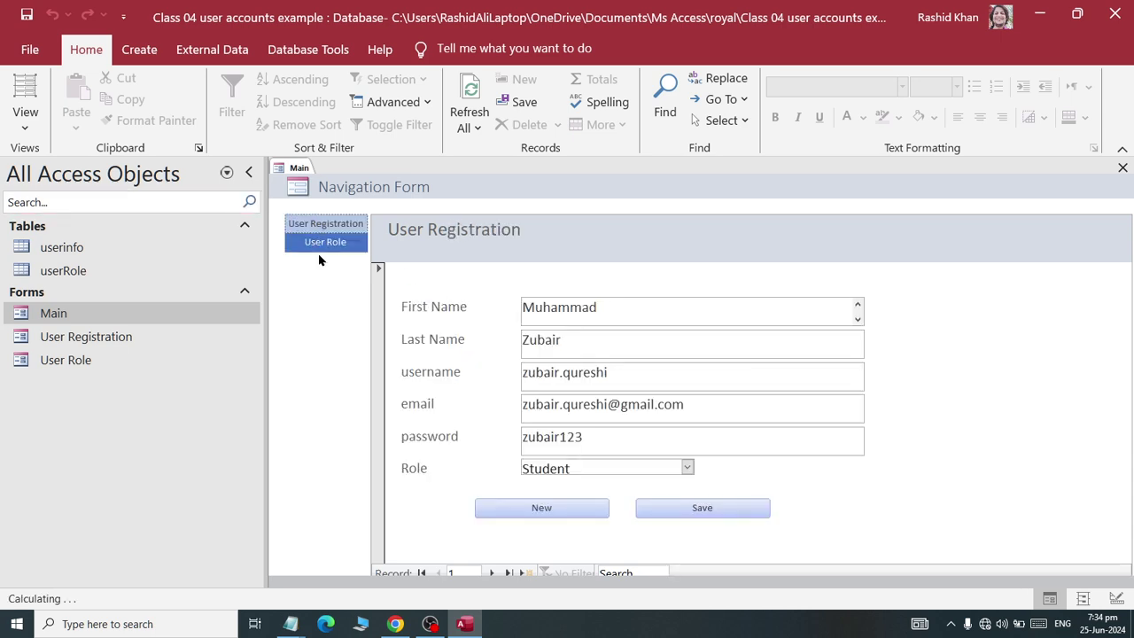
pyautogui.click(325, 243)
pyautogui.click(323, 224)
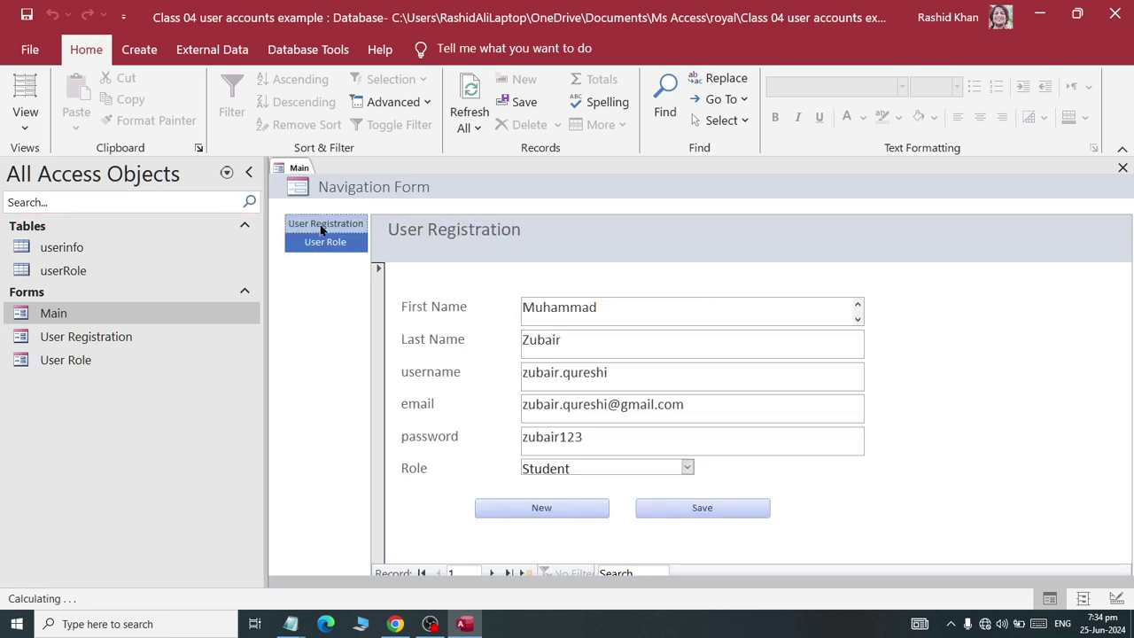